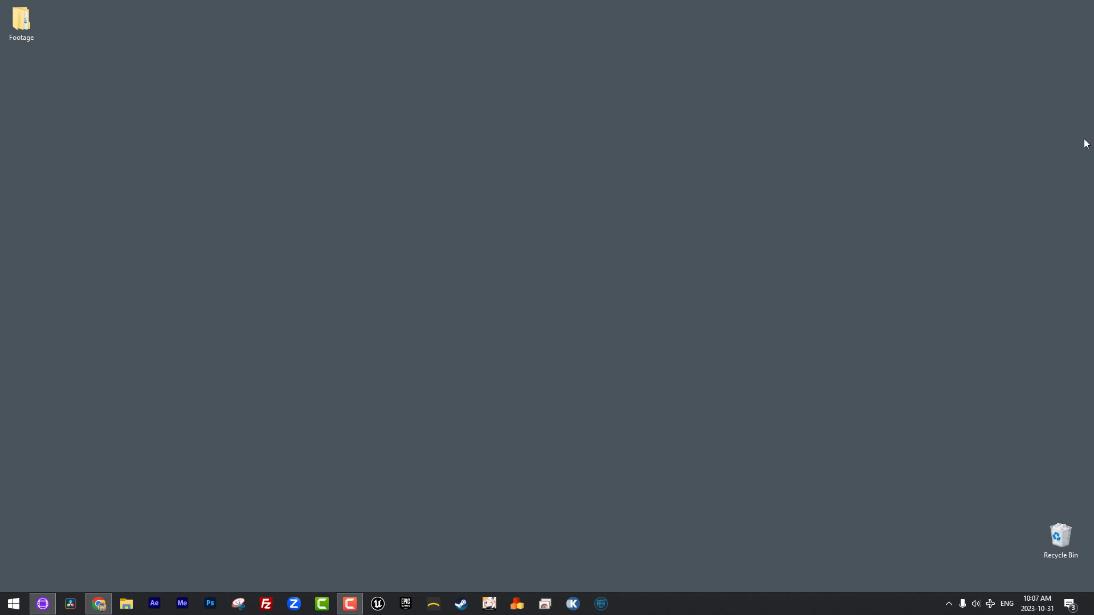
Switch to Chrome and look through the list of AMA plugins on the Avid Media Access Plugins page.
left_click(100, 605)
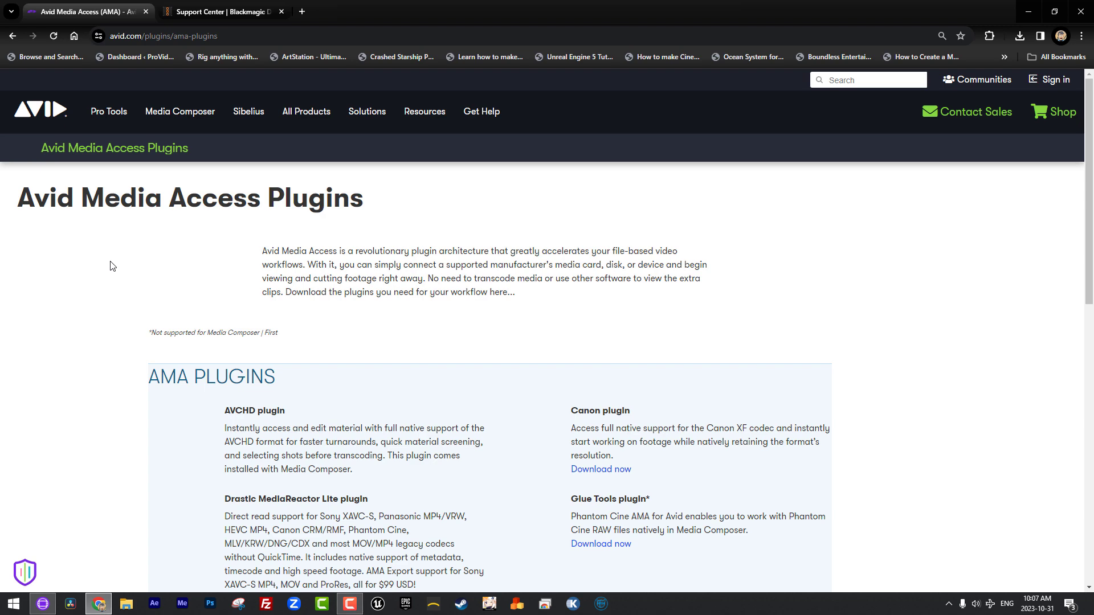
scroll(108, 263, "down", 3)
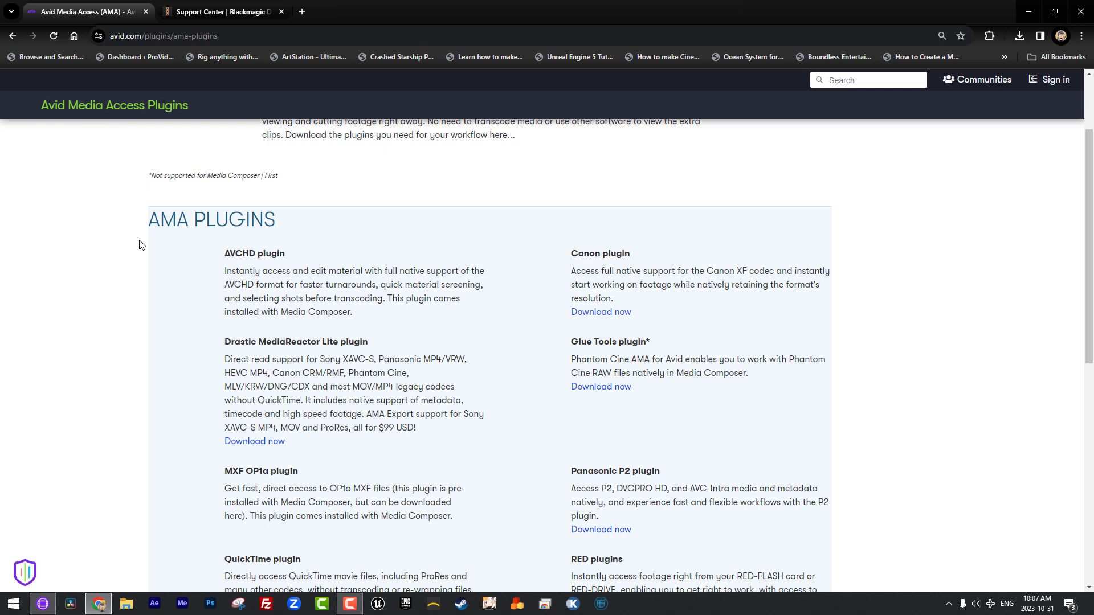
scroll(142, 244, "down", 1)
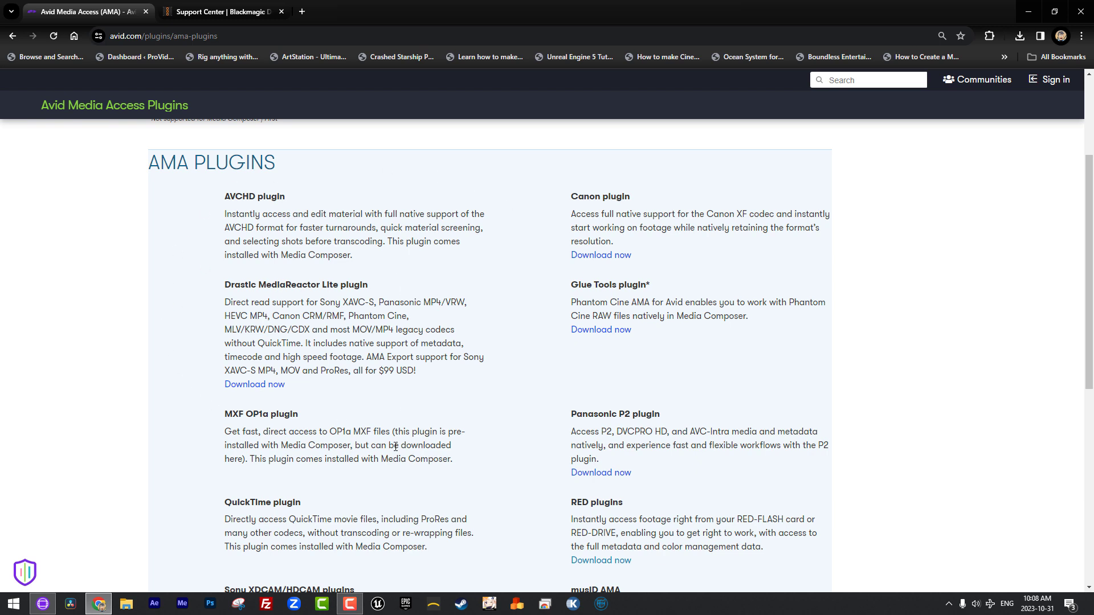
scroll(504, 371, "down", 2)
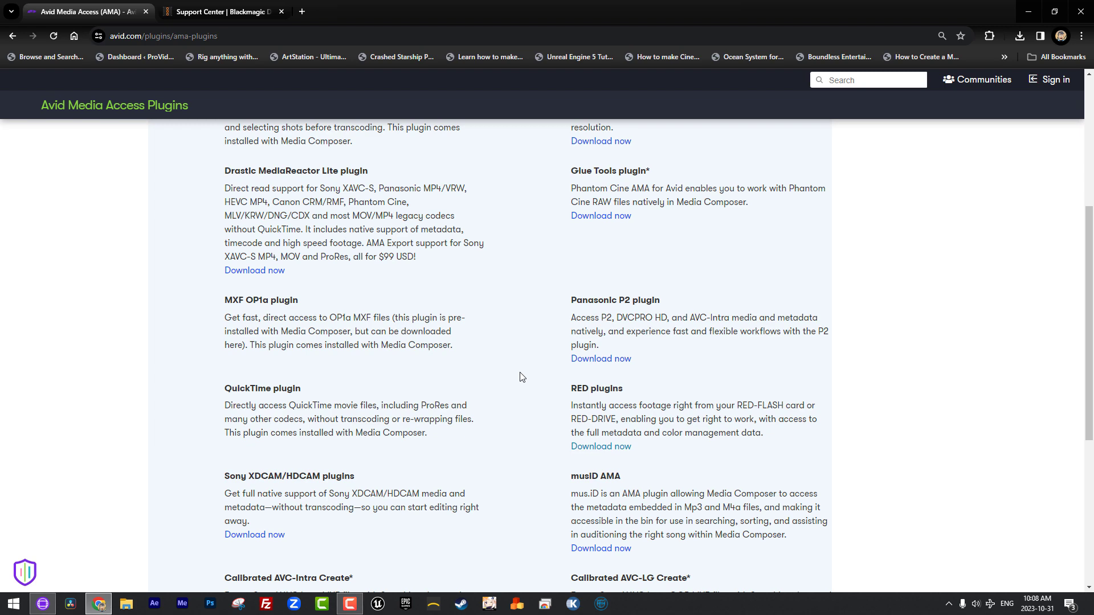
scroll(520, 377, "down", 5)
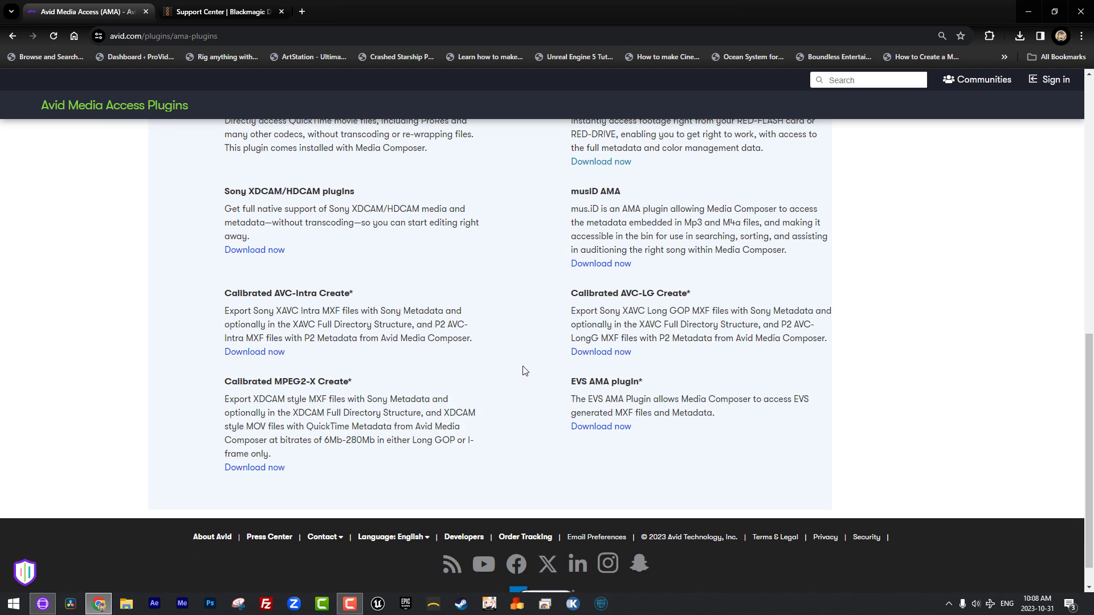
scroll(525, 370, "up", 9)
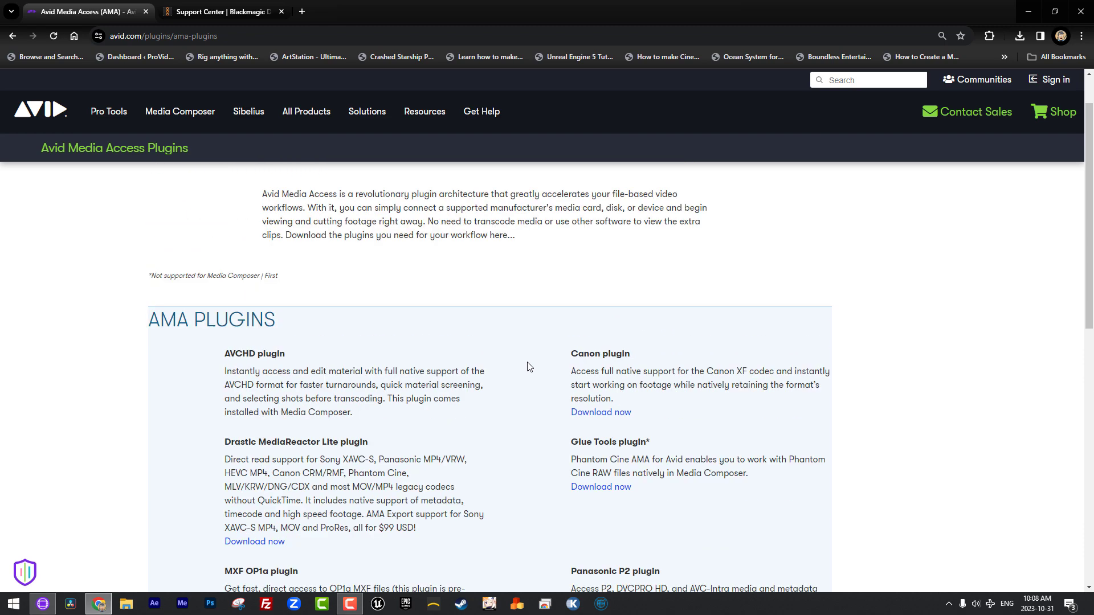
scroll(528, 366, "down", 9)
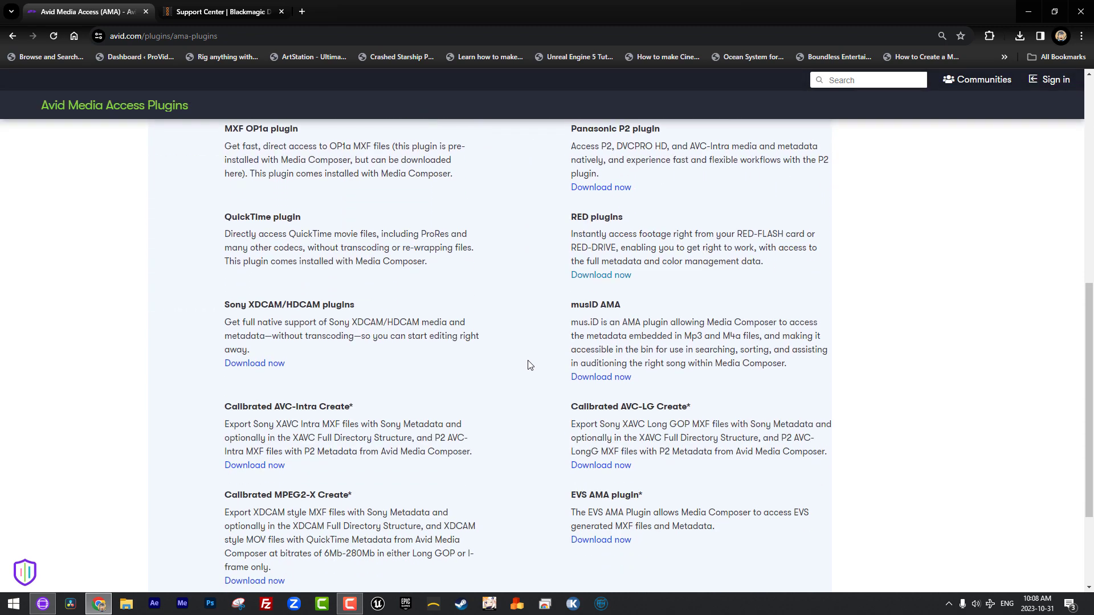
scroll(529, 365, "up", 9)
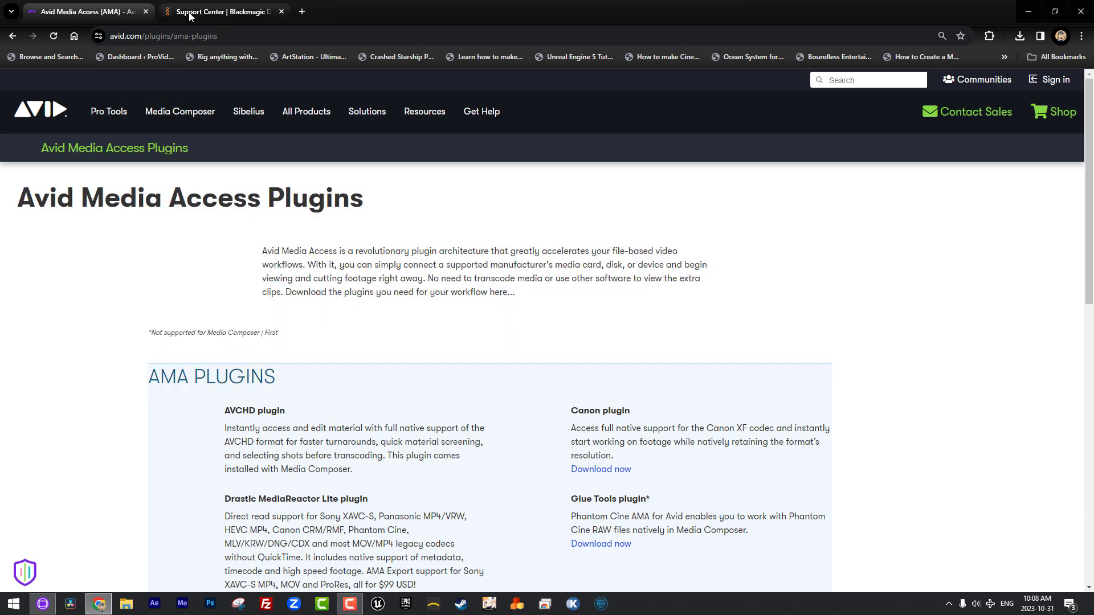
Look through the latest downloads on the Blackmagic Design Support Center page down to Blackmagic RAW 3.4, and minimize the browser.
left_click(223, 12)
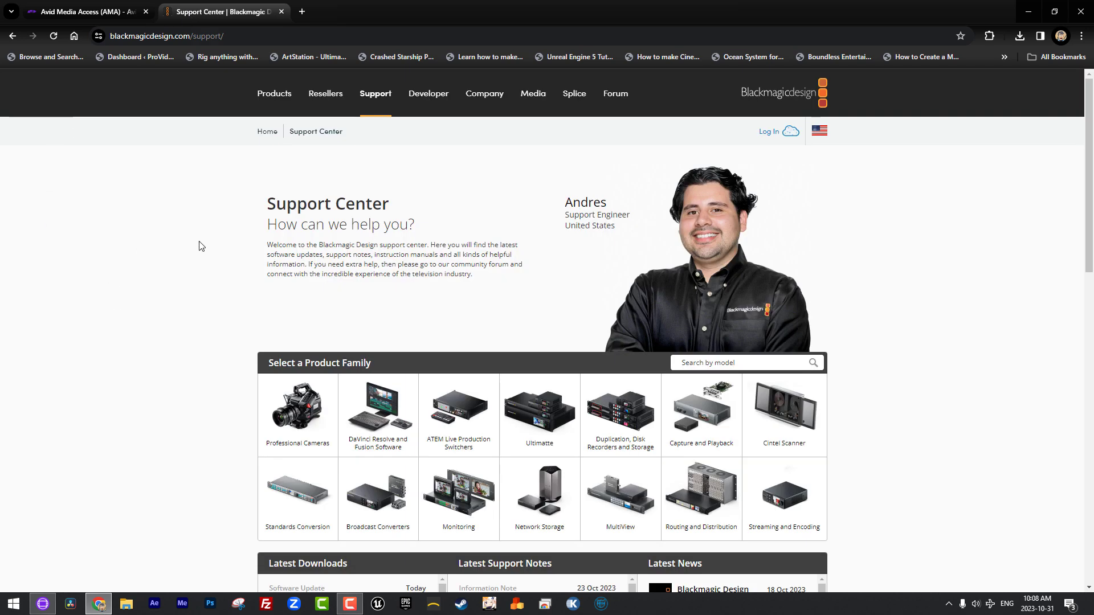
scroll(203, 246, "down", 6)
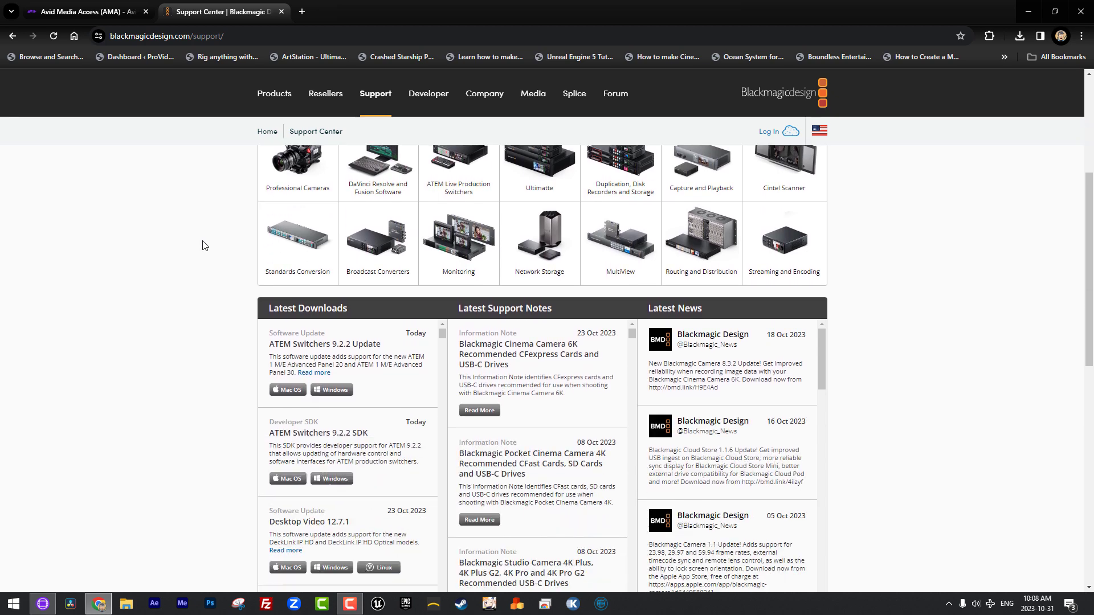
scroll(420, 308, "down", 4)
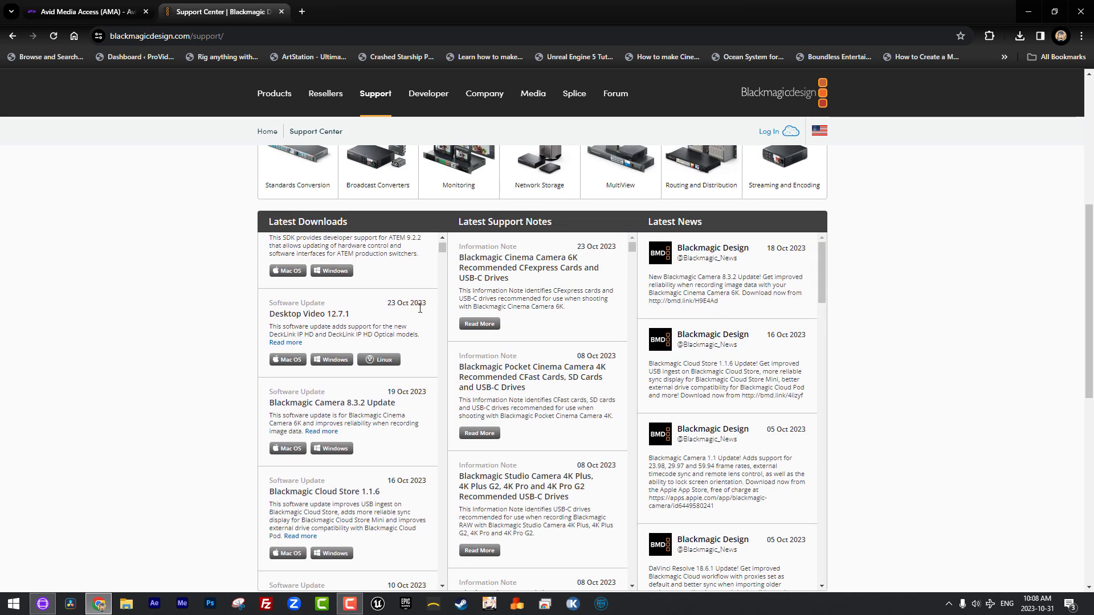
scroll(420, 309, "down", 6)
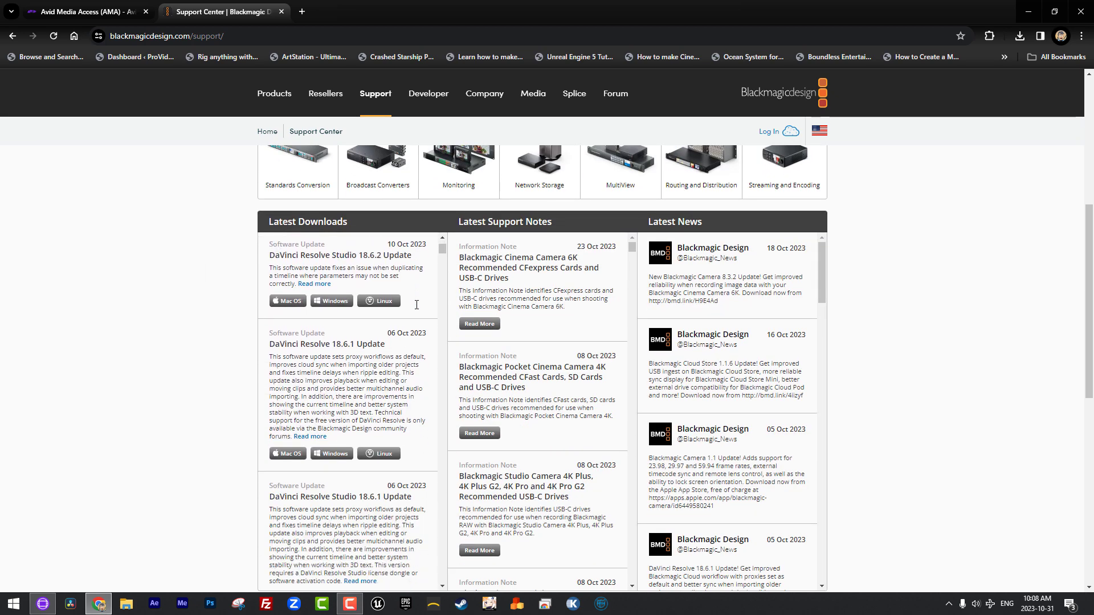
scroll(413, 308, "down", 8)
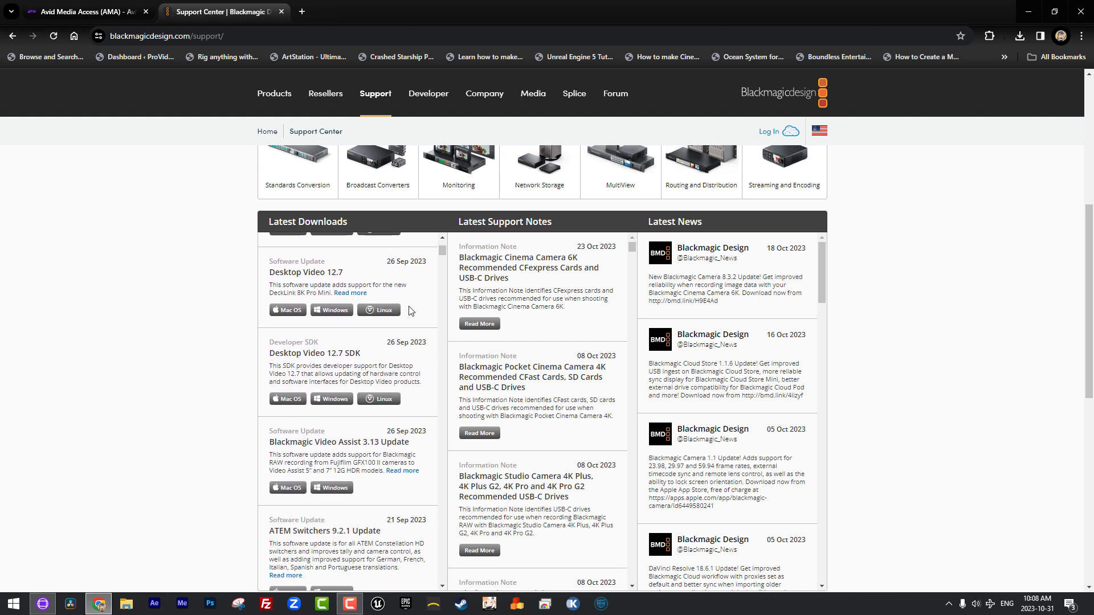
scroll(409, 311, "down", 8)
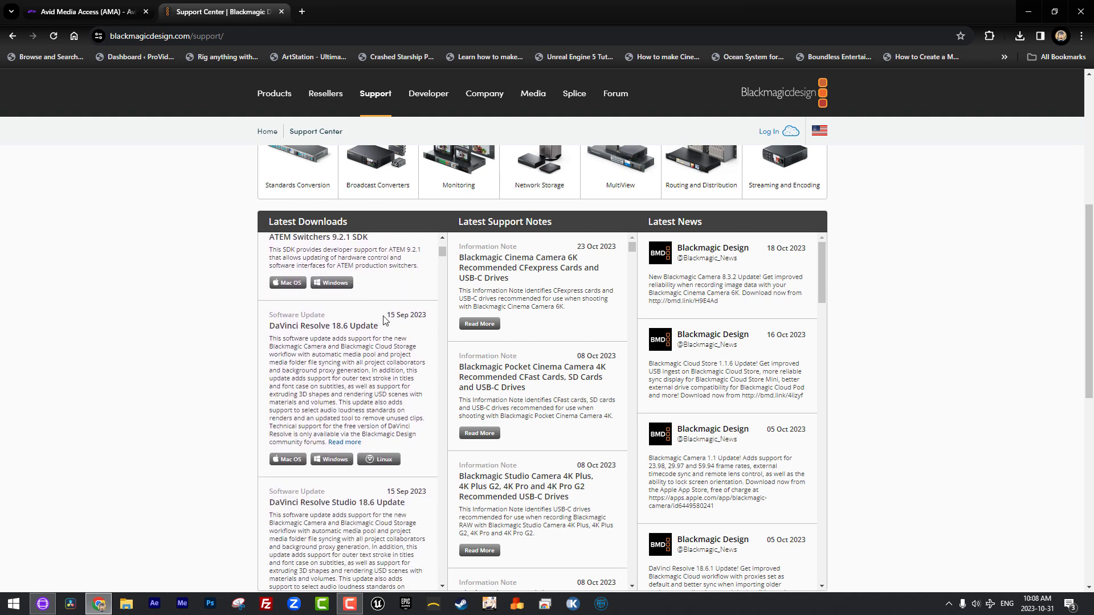
scroll(383, 324, "down", 8)
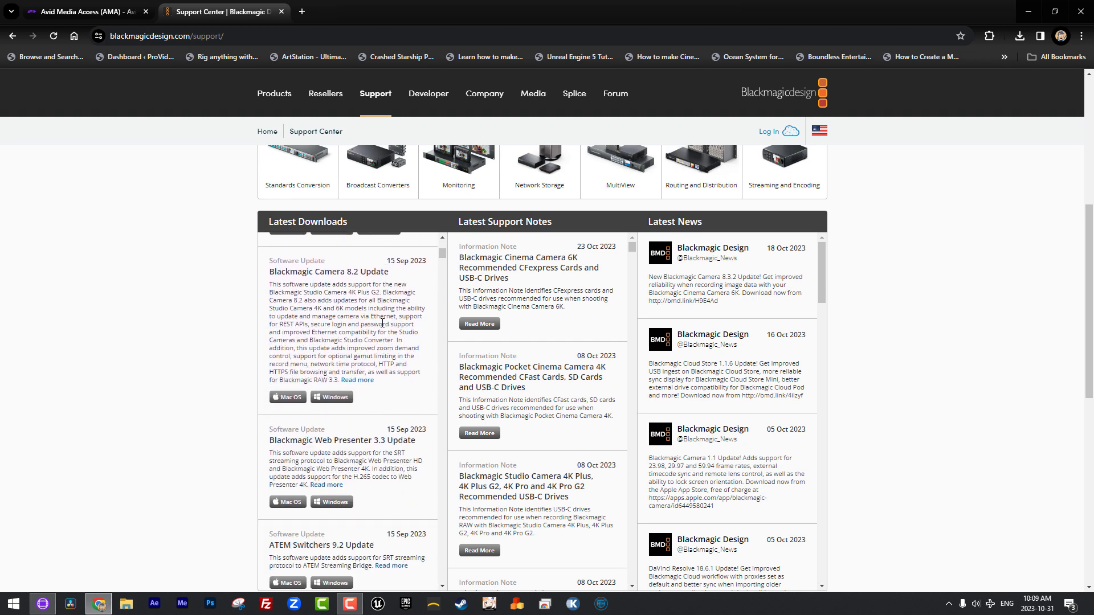
scroll(382, 324, "down", 8)
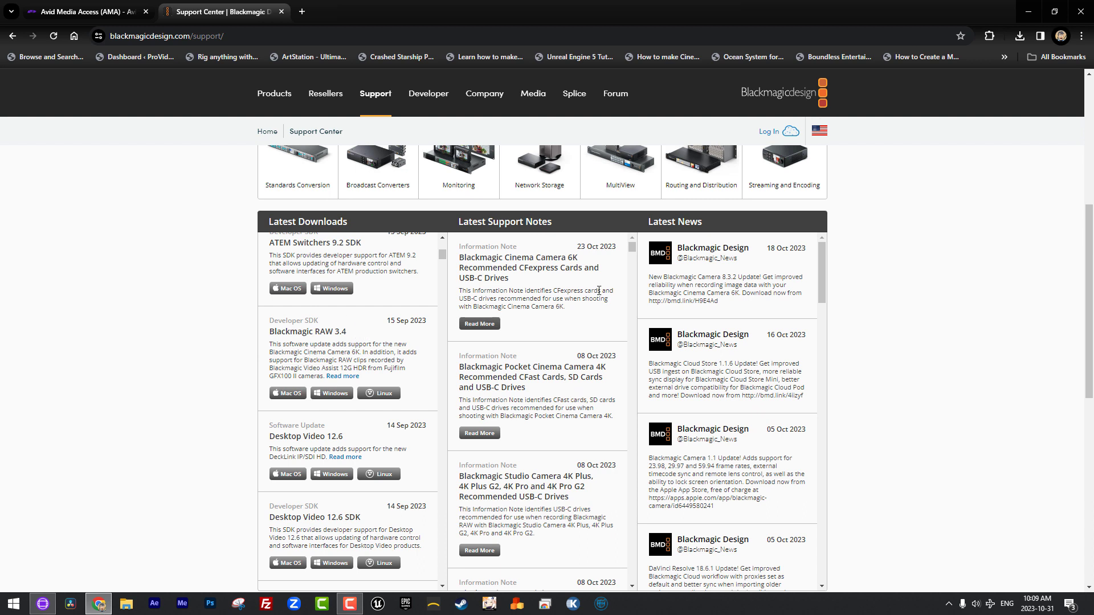
left_click(1028, 12)
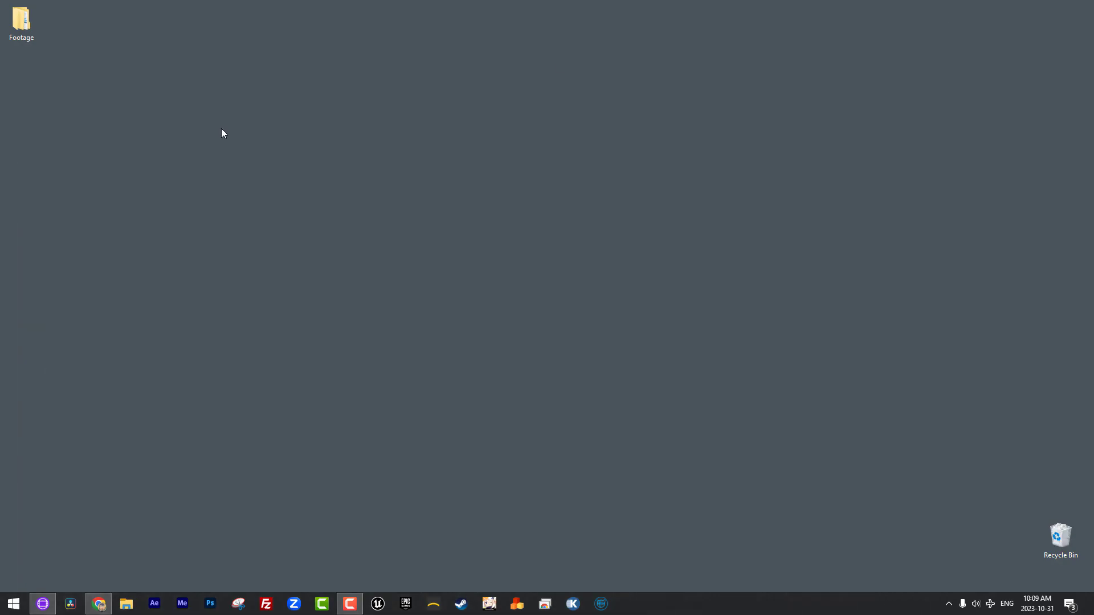
Preview the clip BRAW_A007_06250110_C033 from the desktop Footage folder's BRAW subfolder, then close the player and the folder window.
double_click(21, 22)
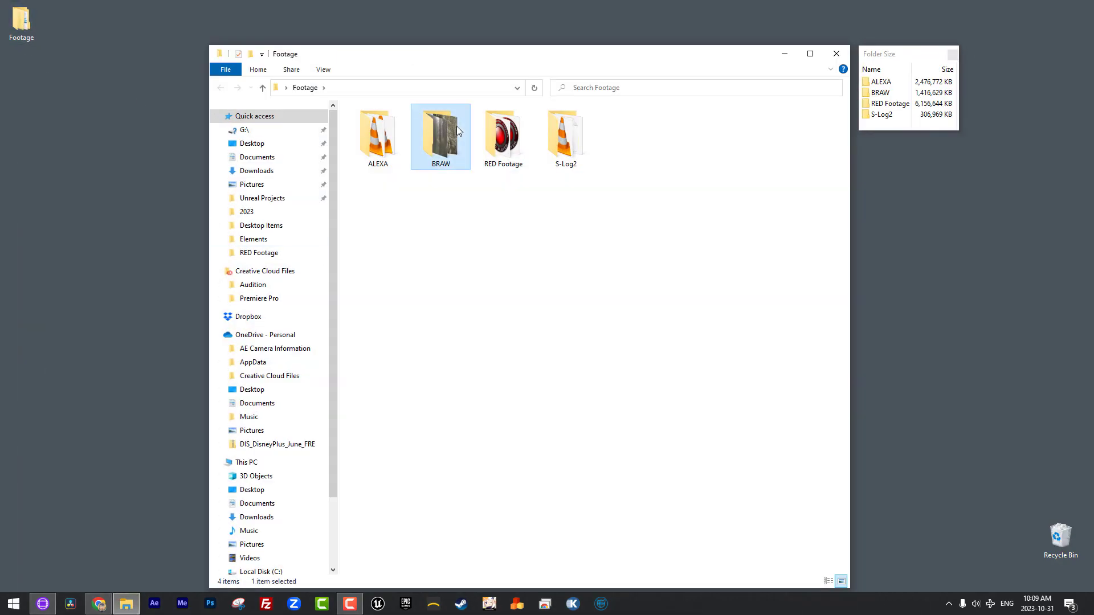
double_click(441, 131)
left_click(399, 137)
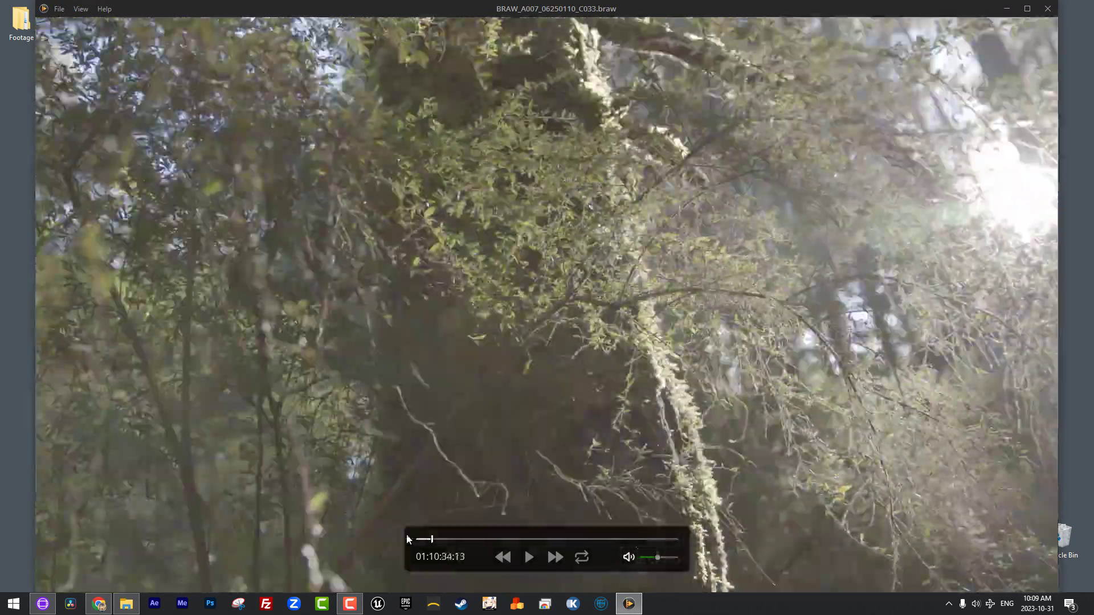
mouse_move(408, 539)
left_mouse_down()
mouse_move(660, 539)
mouse_move(407, 530)
left_mouse_up()
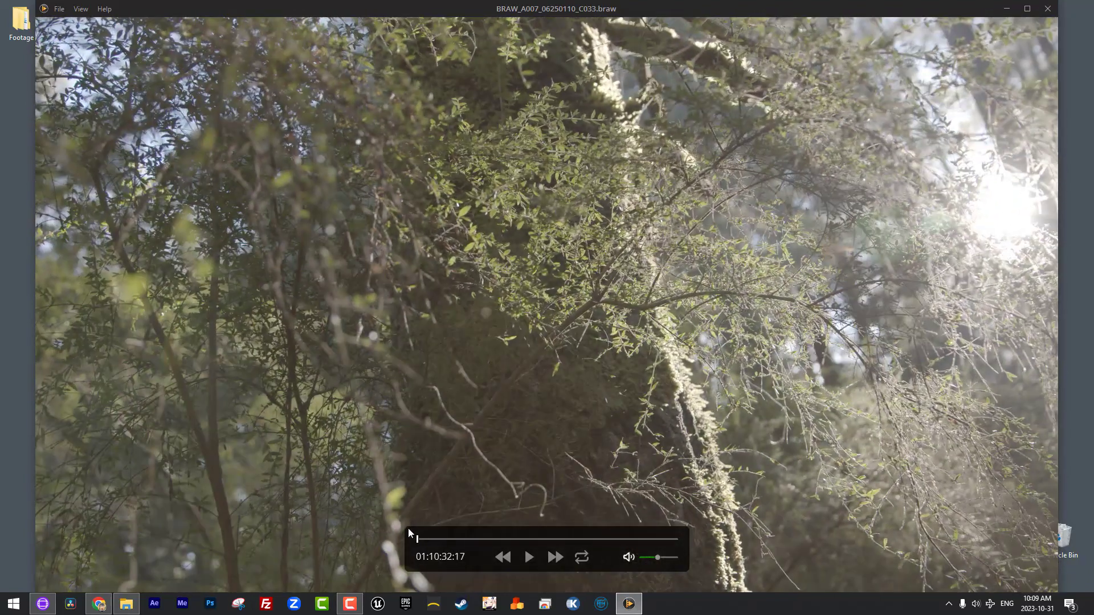
left_click(1047, 9)
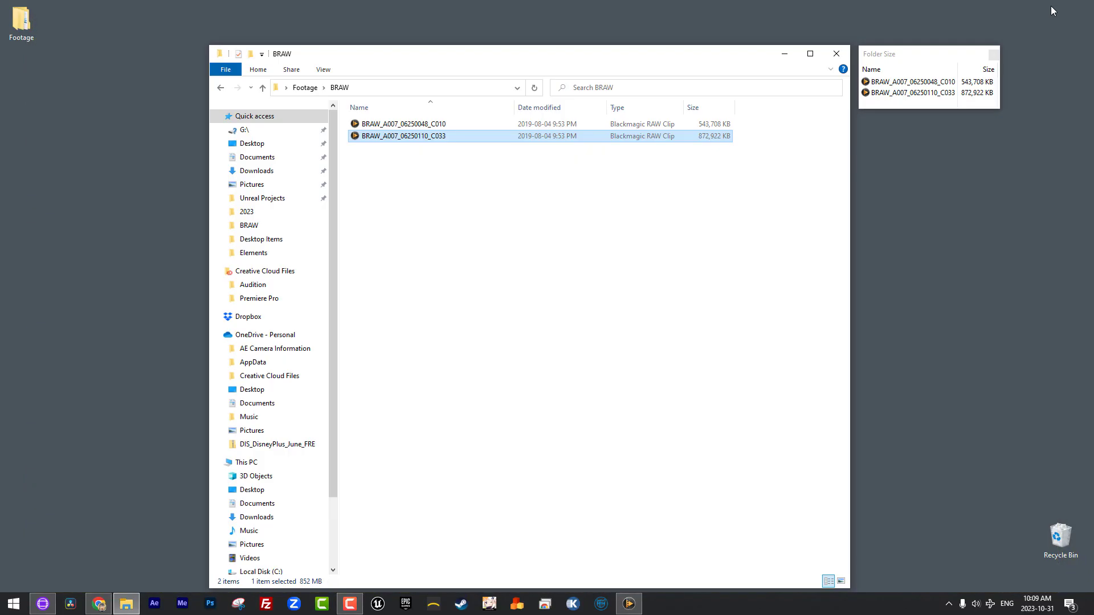
left_click_drag(784, 72, 615, 44)
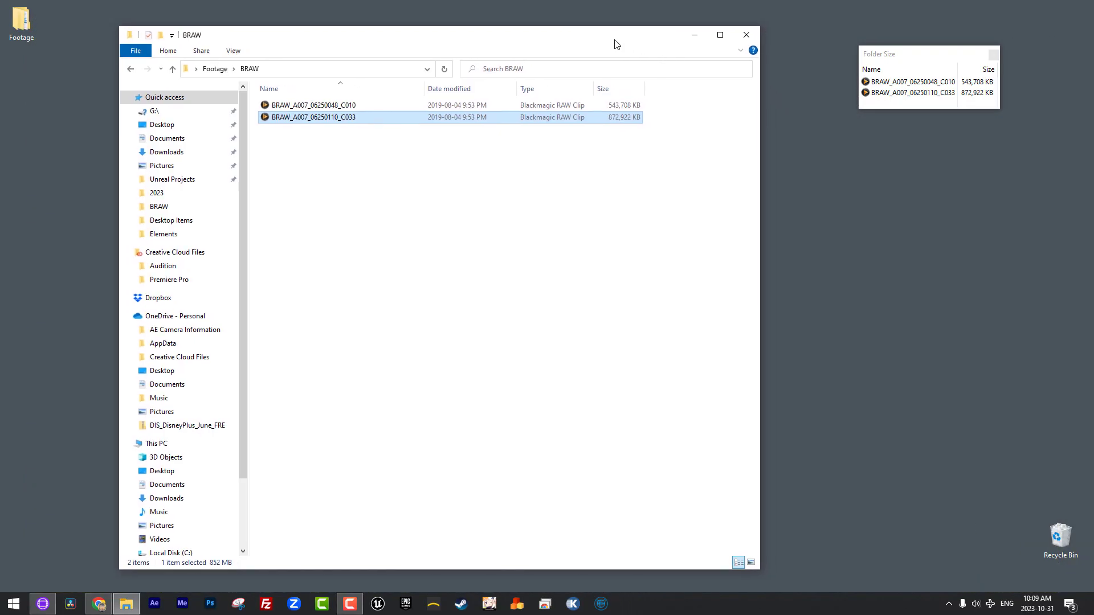
left_click(746, 35)
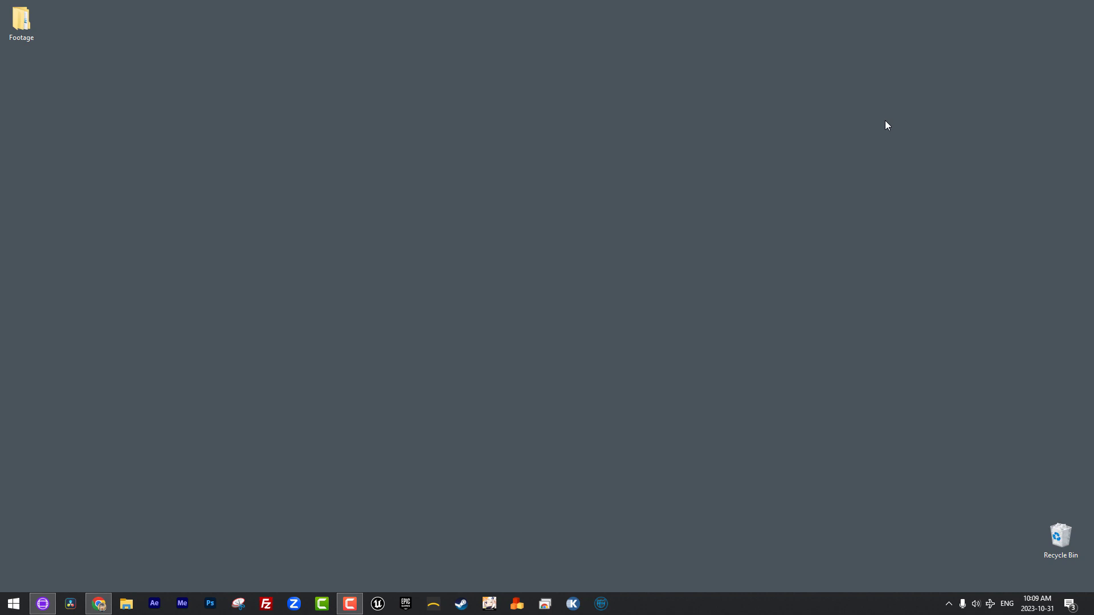
Play the clip SLog- shot1 from the Footage folder's S-Log2 subfolder and close the player.
double_click(25, 41)
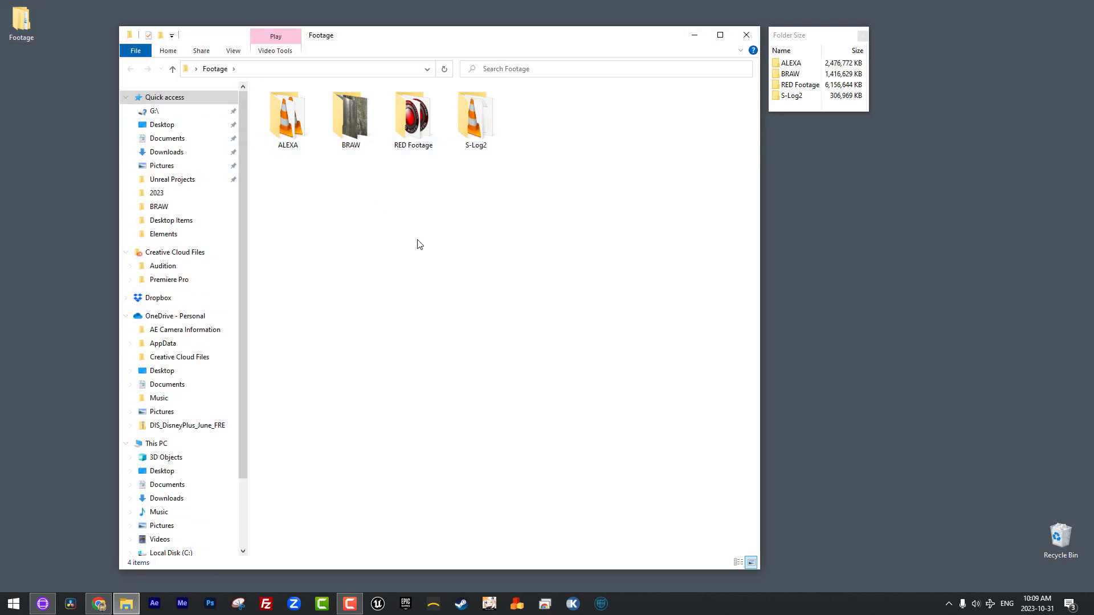
double_click(496, 130)
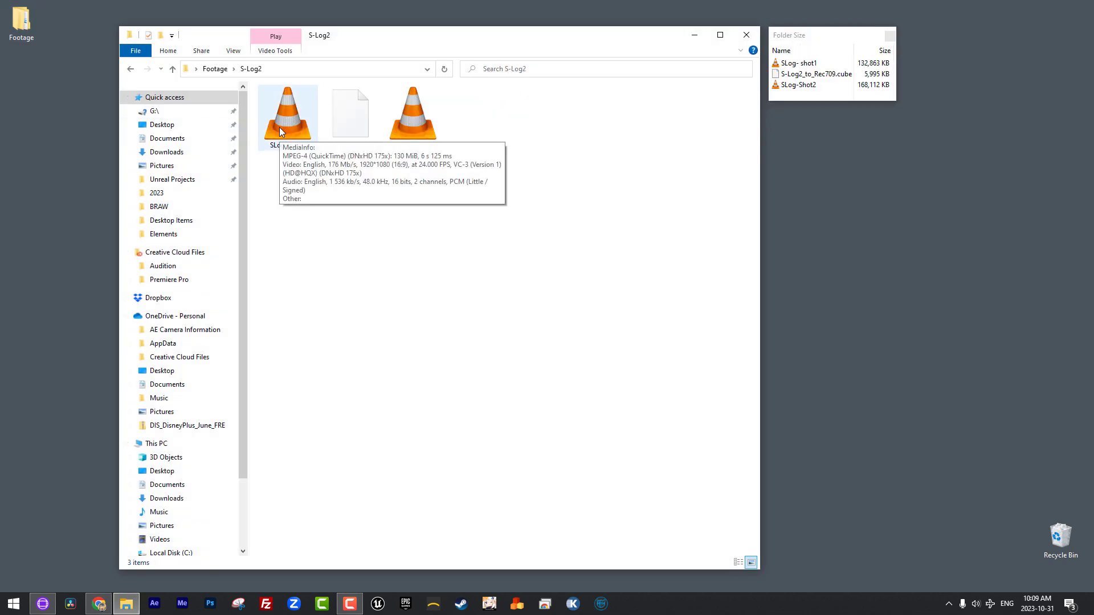
left_click(279, 127)
double_click(279, 128)
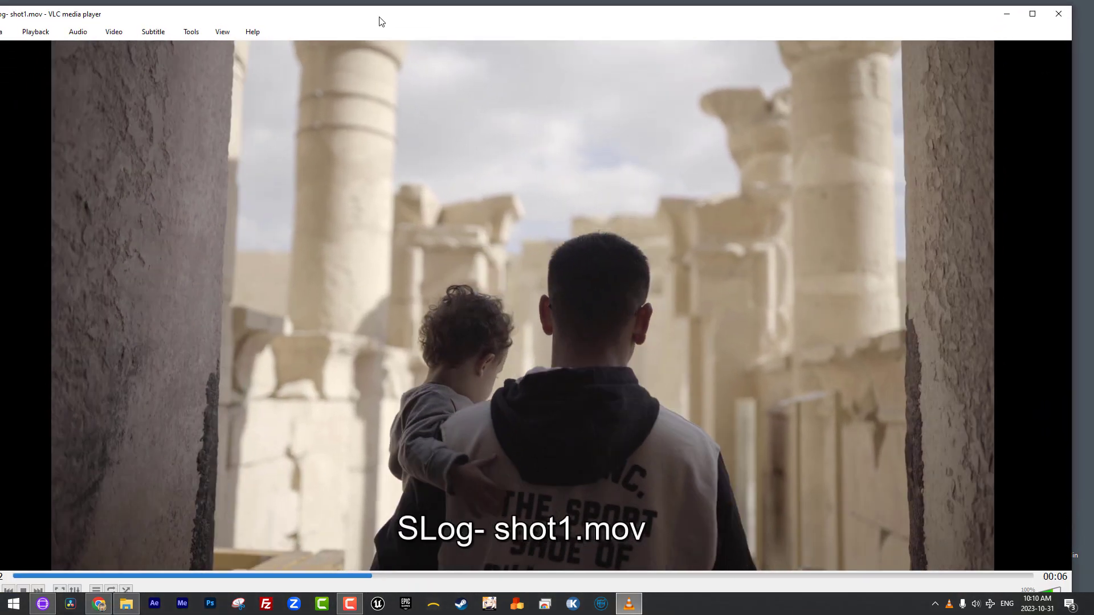
left_click_drag(381, 21, 340, 48)
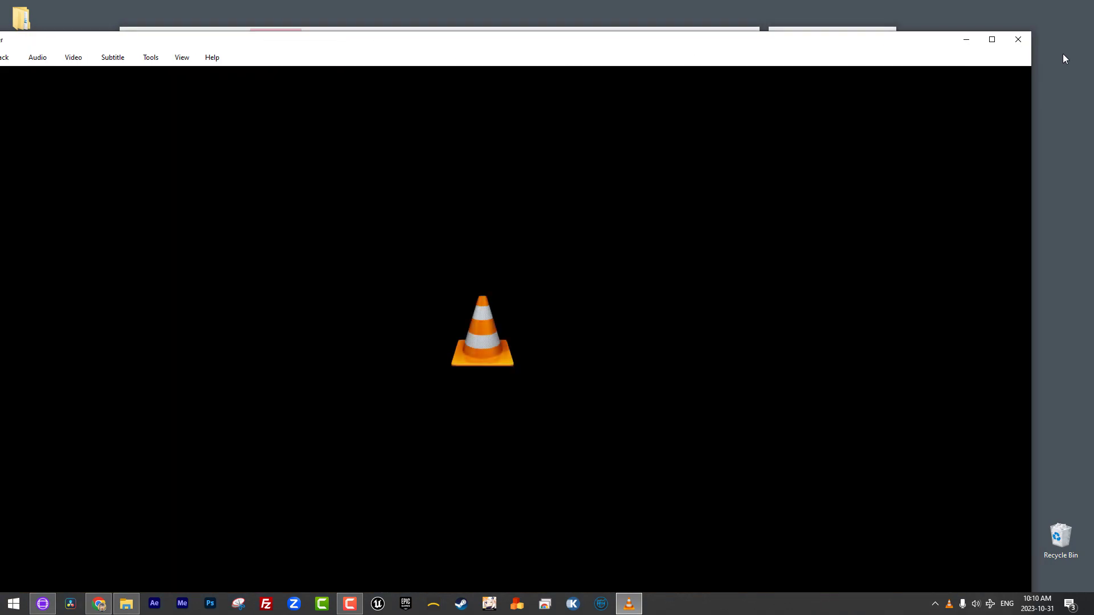
left_click(1018, 39)
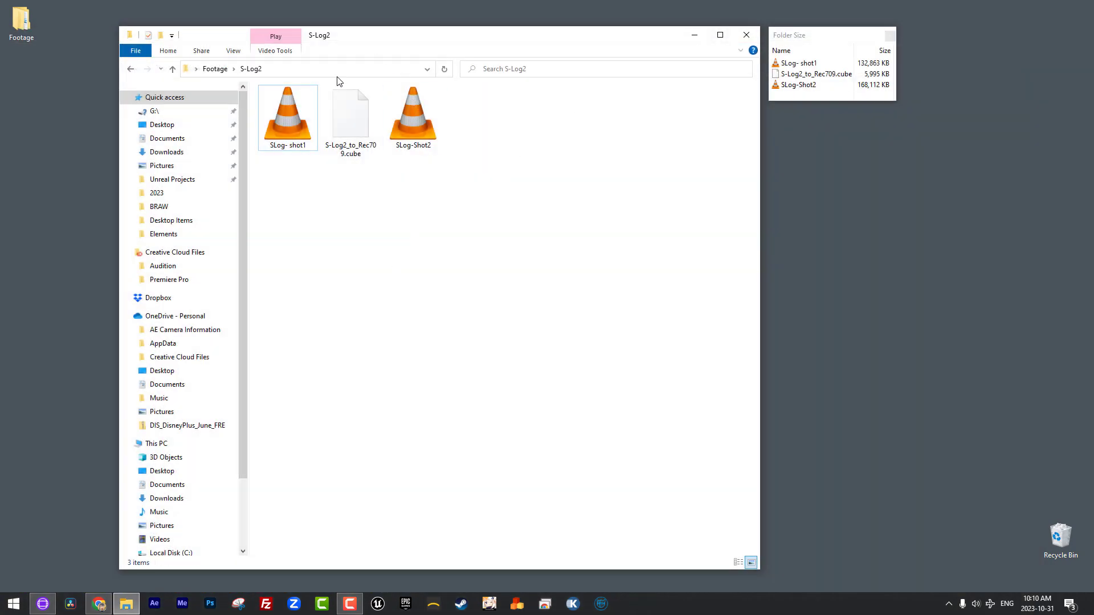
Bring up Avid Media Composer and arrange its window and the S-Log2 folder window so the empty Clips bin stays visible.
left_click_drag(360, 40, 310, 34)
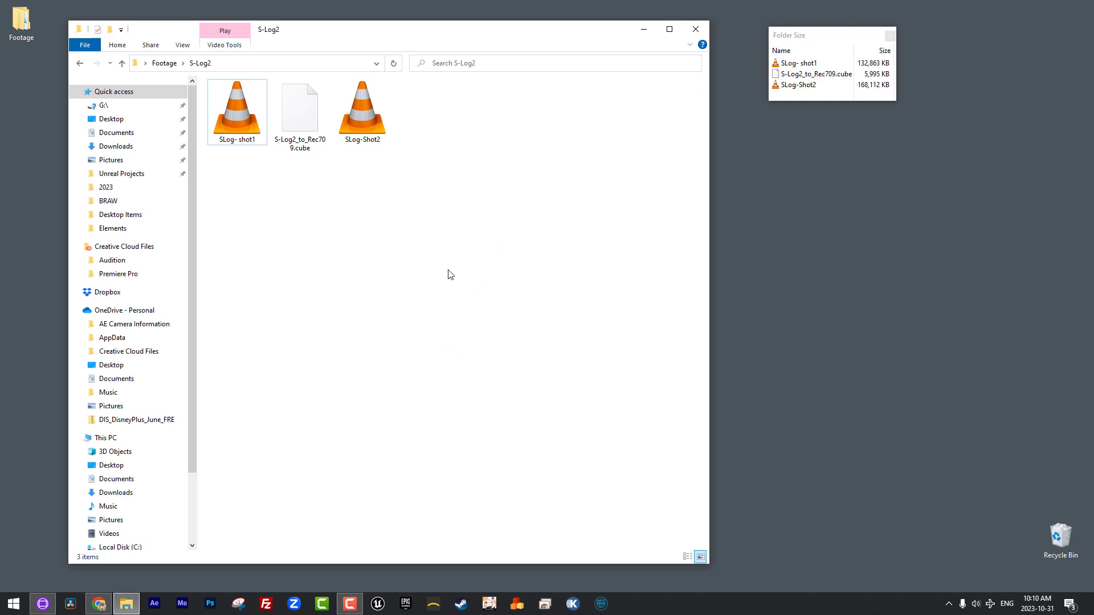
left_click(46, 605)
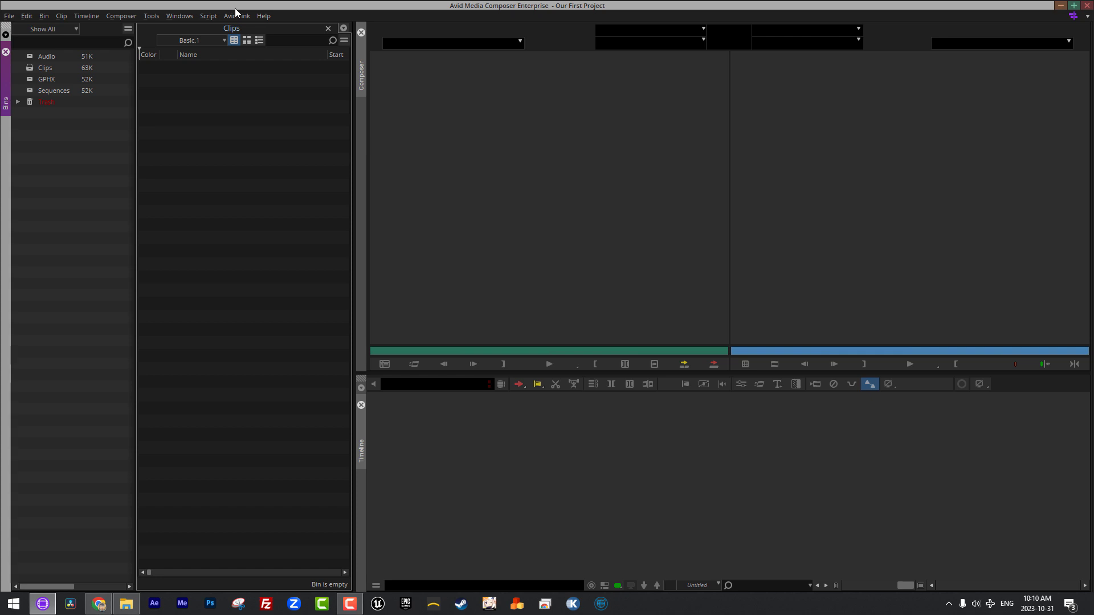
left_click_drag(235, 5, 542, 62)
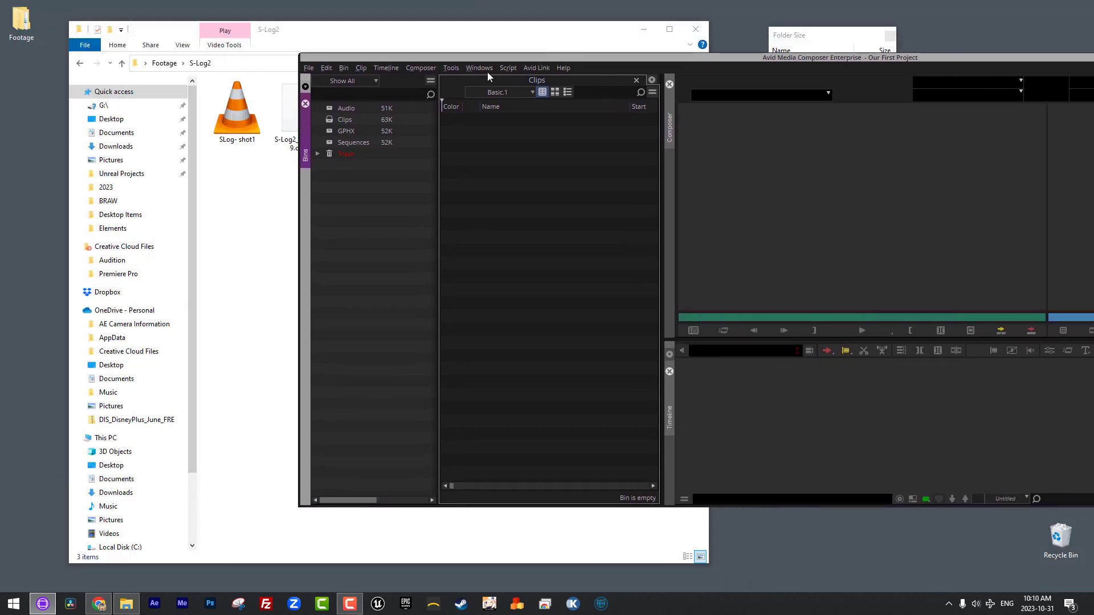
left_click(293, 31)
left_click_drag(368, 37, 366, 328)
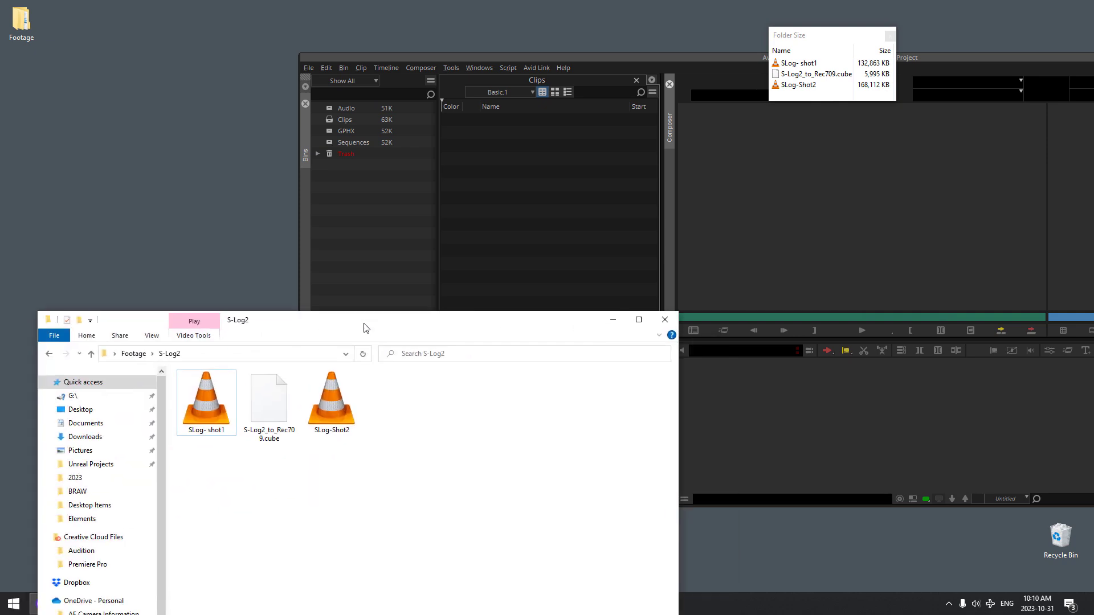
Link the whole Footage folder from the desktop into the Clips bin.
left_click(133, 354)
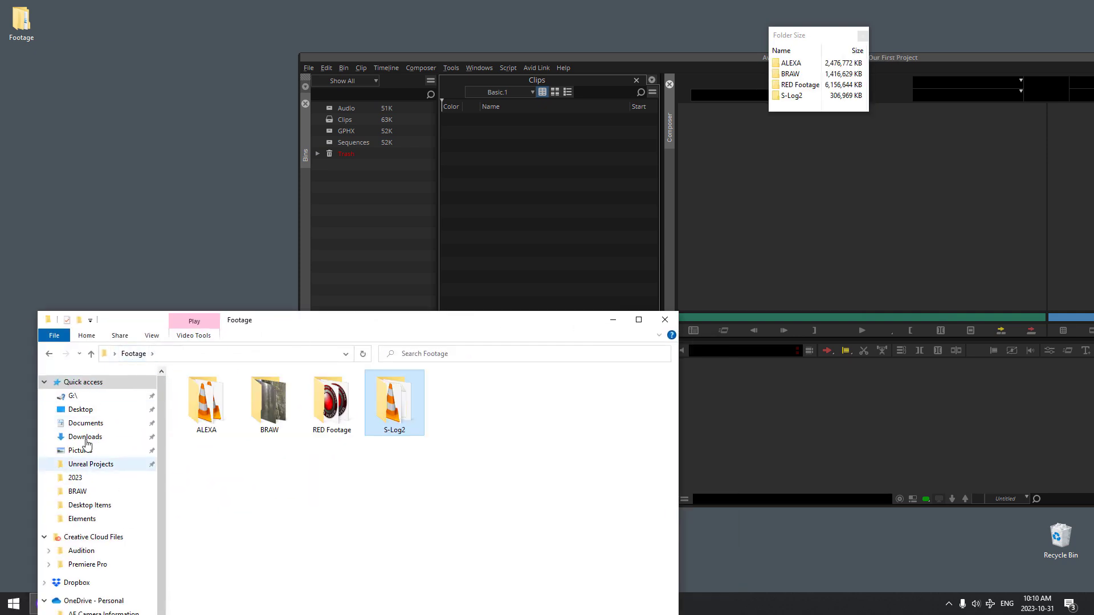
left_click(81, 410)
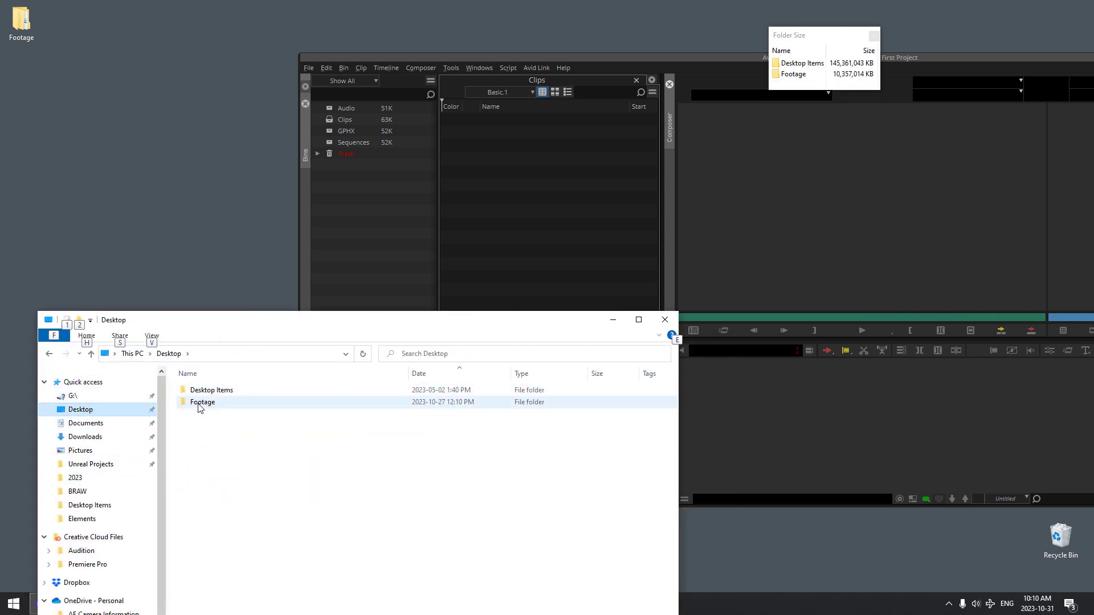
left_click_drag(202, 407, 586, 162)
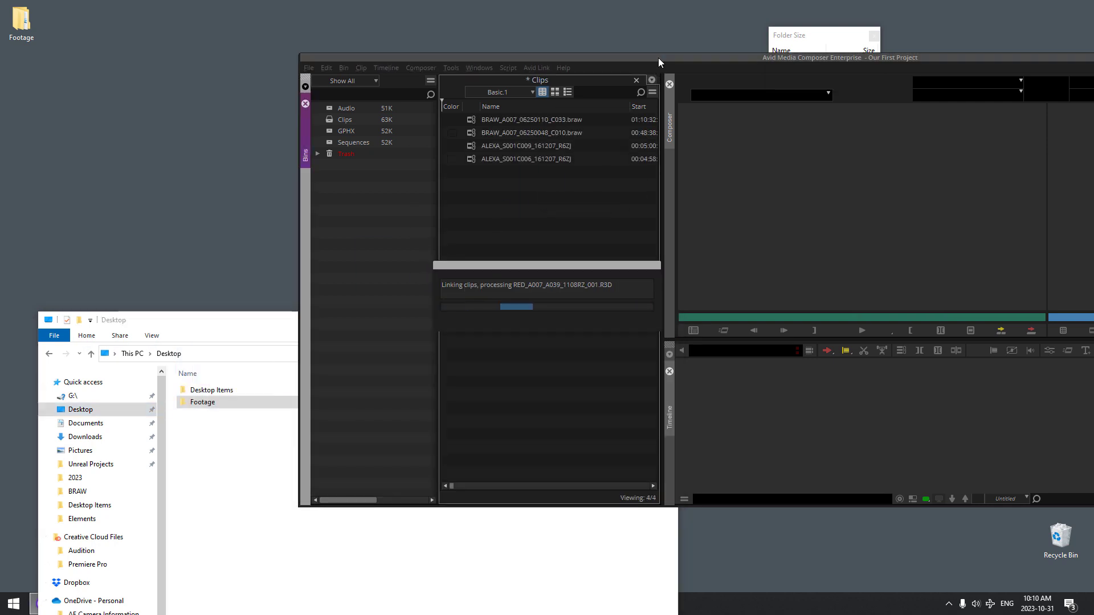
Move the Media Composer window fully into view and maximize it to fill the screen.
left_click_drag(658, 58, 402, 34)
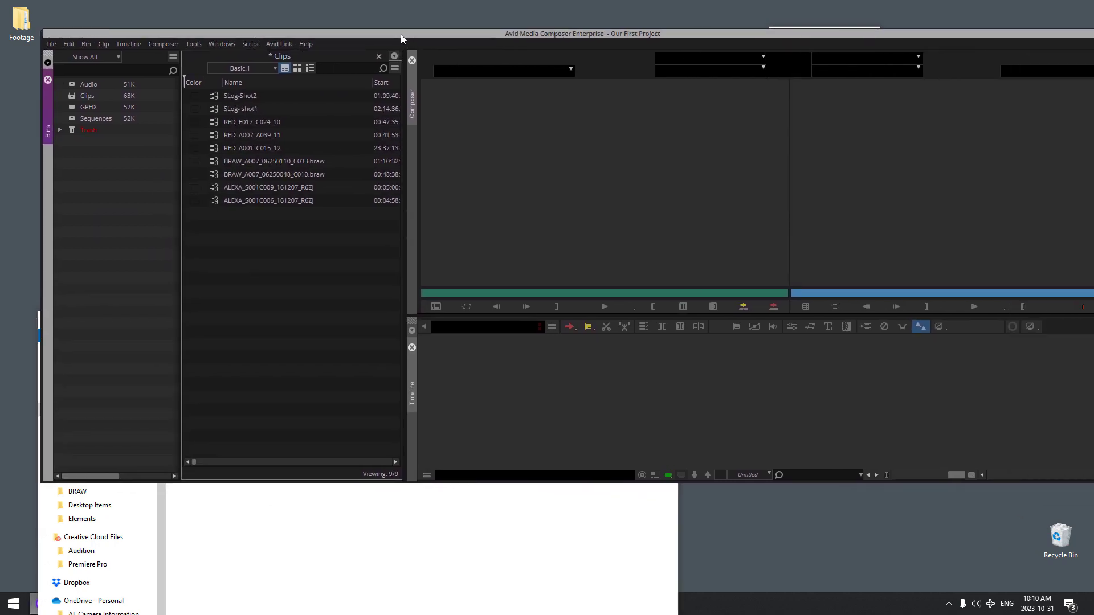
left_click_drag(914, 43, 837, 31)
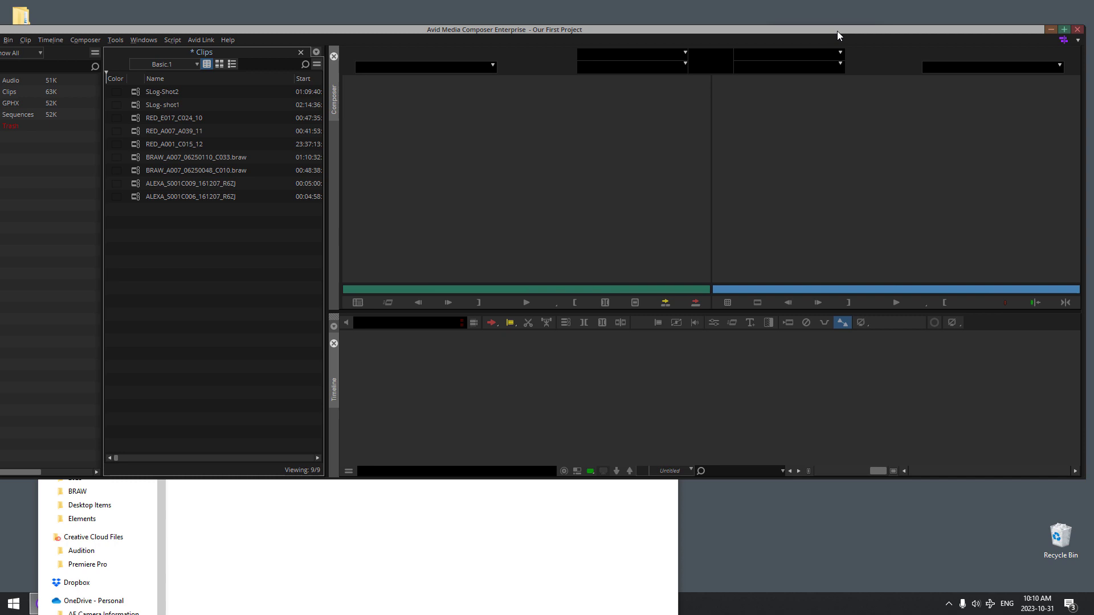
left_click(1064, 29)
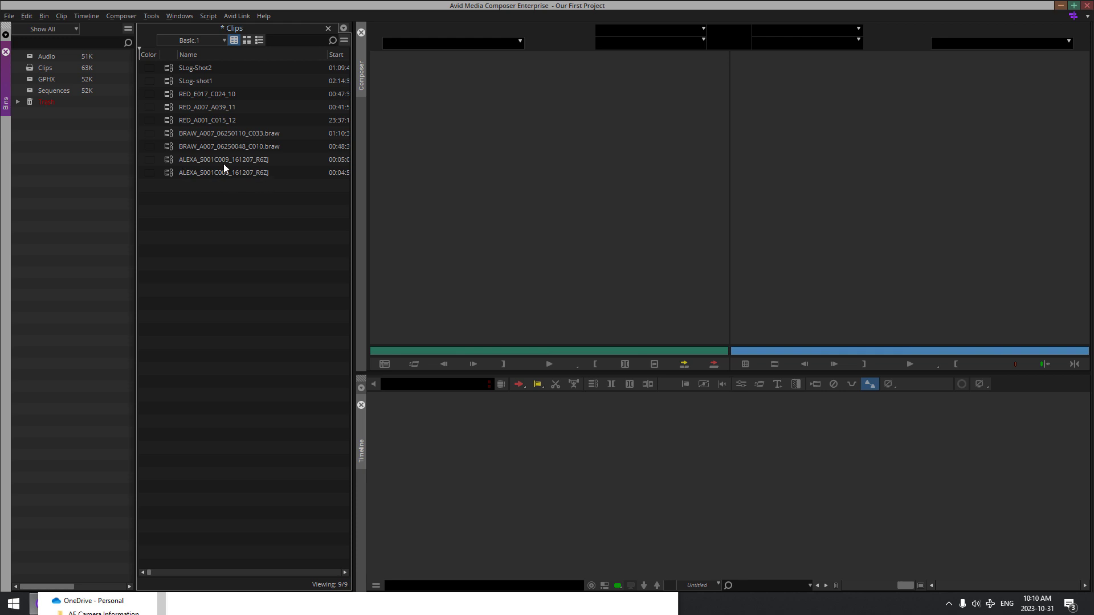
Load the clips ALEXA_S001C006_161207_R6ZJ and ALEXA_S001C009_161207_R6ZJ into the source monitor and scrub through the second one.
double_click(166, 171)
double_click(168, 158)
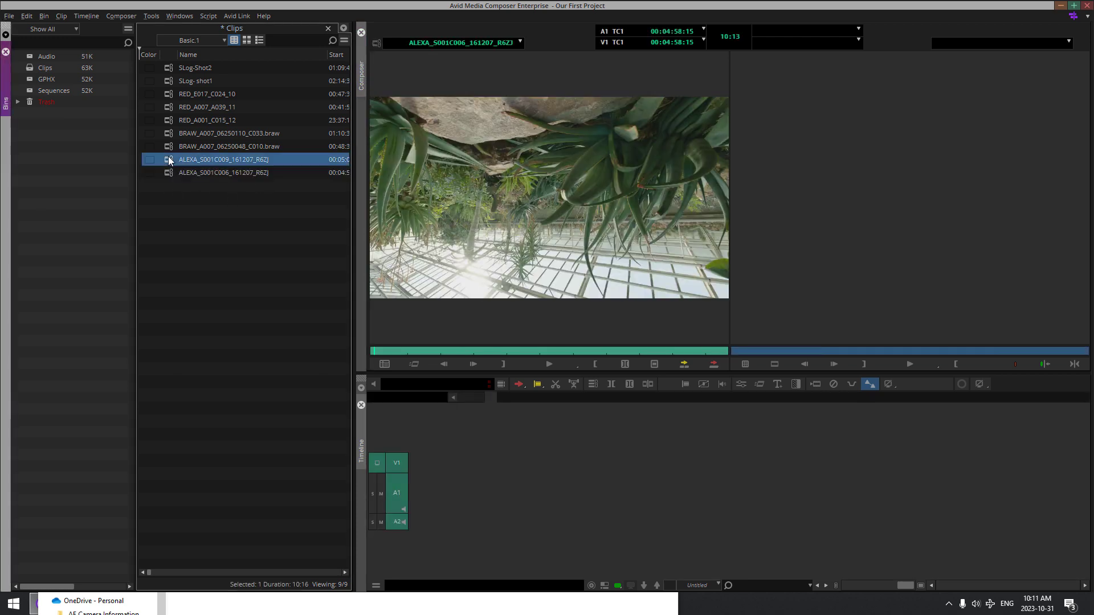
left_click(484, 279)
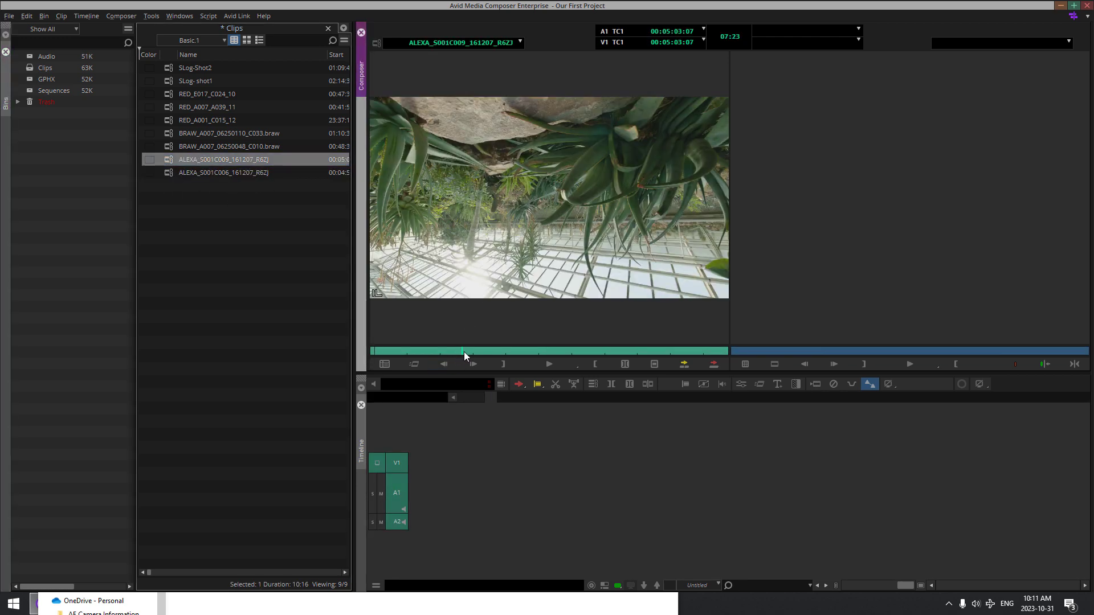
left_click_drag(464, 351, 583, 350)
left_click(189, 226)
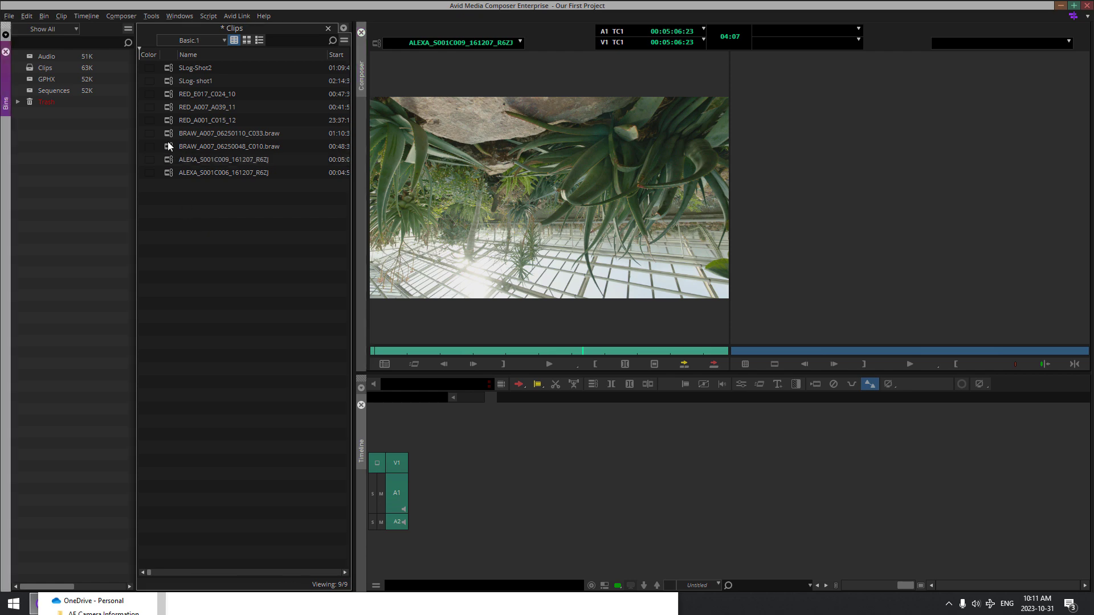
Preview both BRAW clips and RED_A001_C015_12 from the Clips bin in the source monitor.
double_click(167, 146)
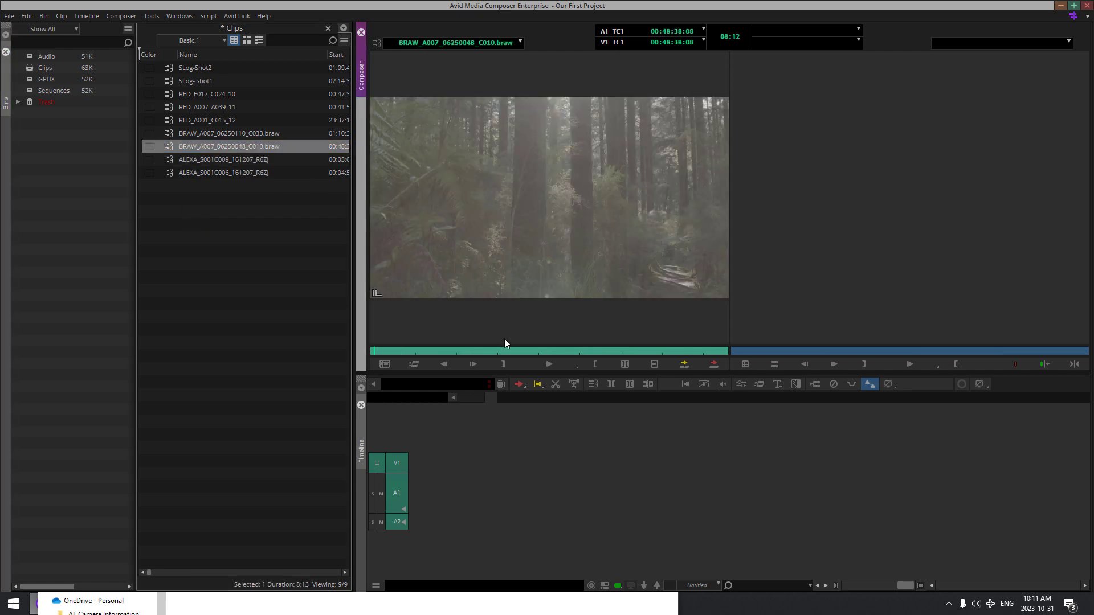
double_click(171, 131)
double_click(172, 119)
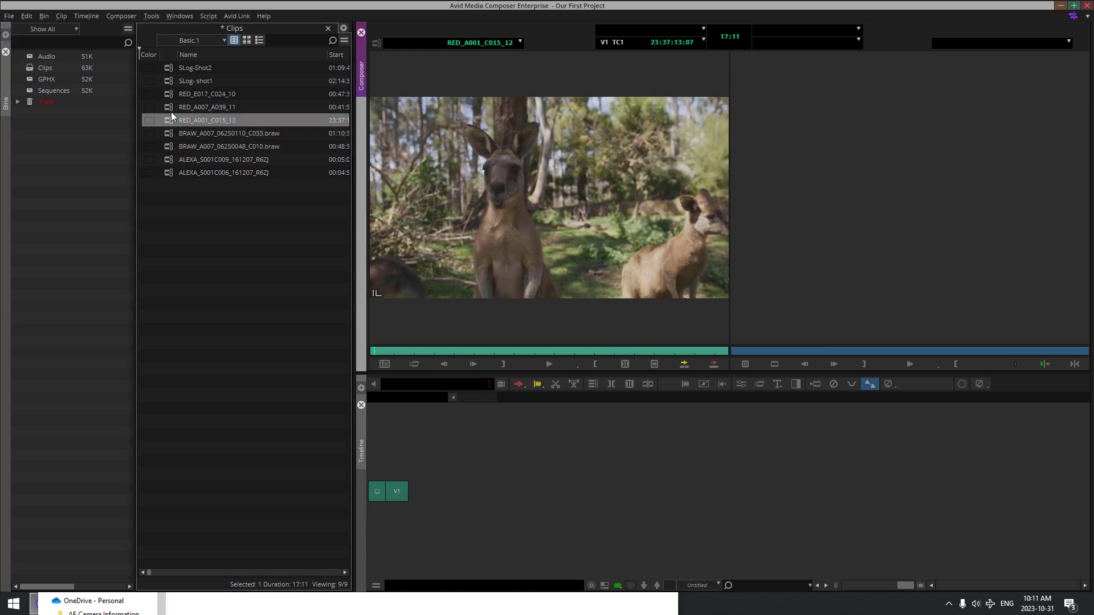
Load SLog- shot1 and SLog-Shot2 into the source monitor and scrub back to the start of SLog-Shot2.
double_click(170, 79)
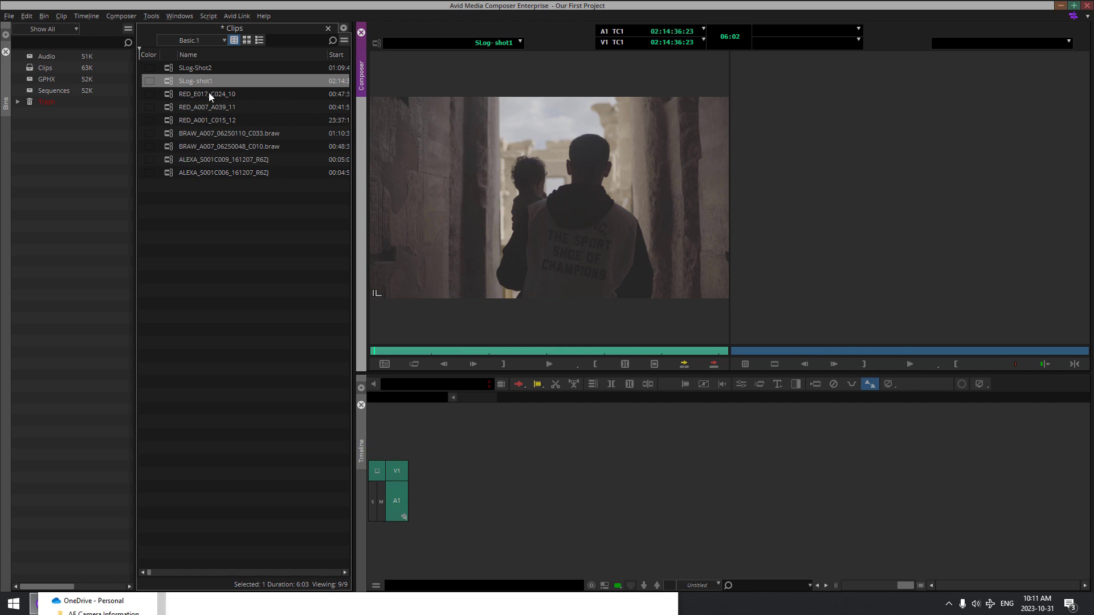
double_click(170, 67)
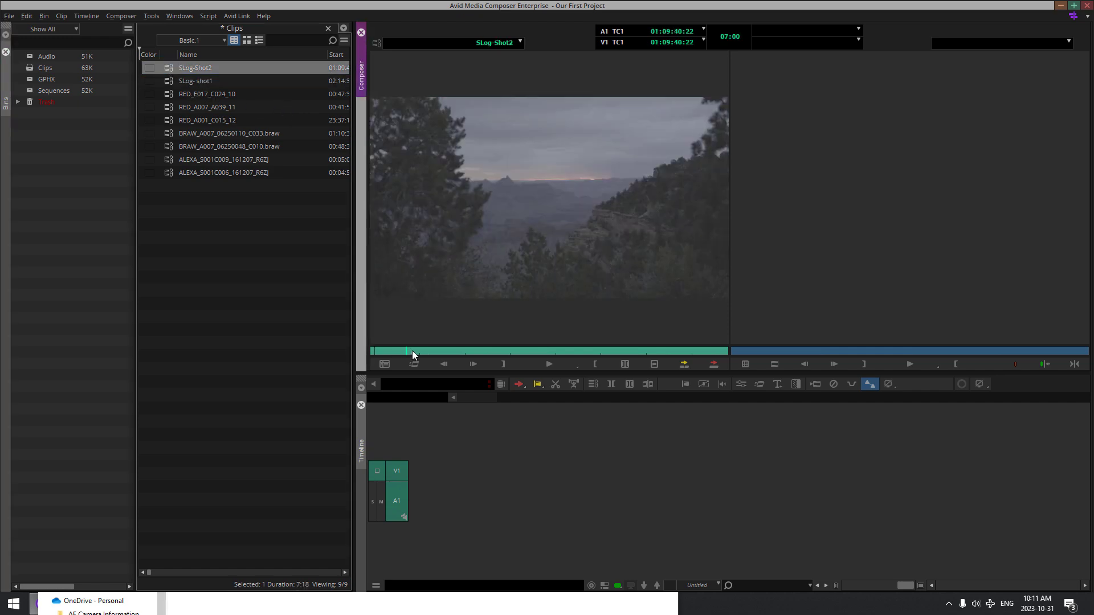
left_click_drag(586, 344, 296, 327)
Bring the leftover Desktop folder window to the front and close it.
left_click(616, 607)
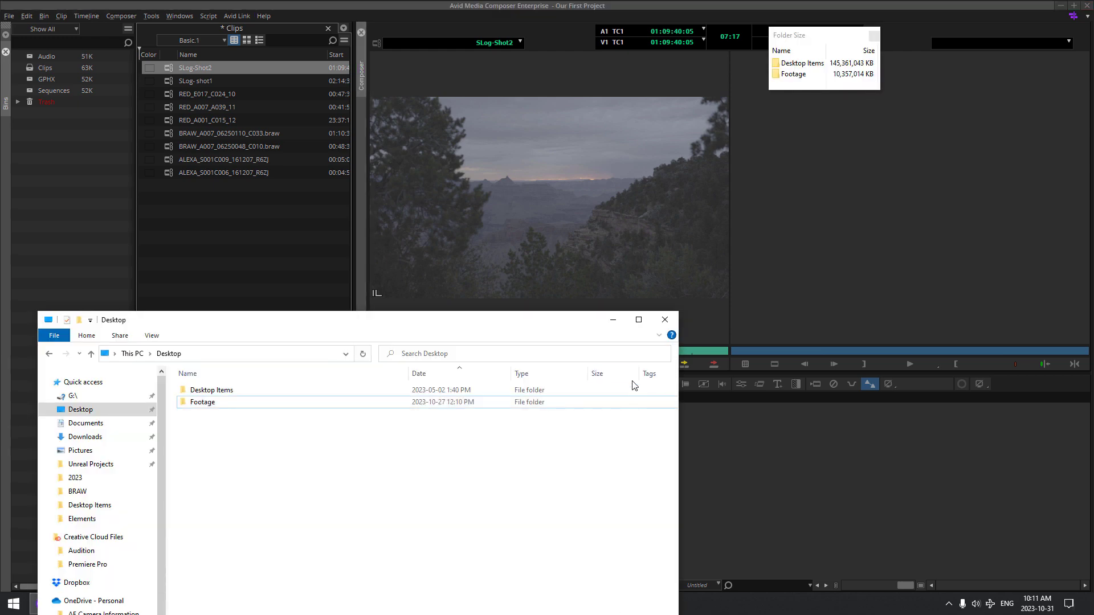
left_click(665, 319)
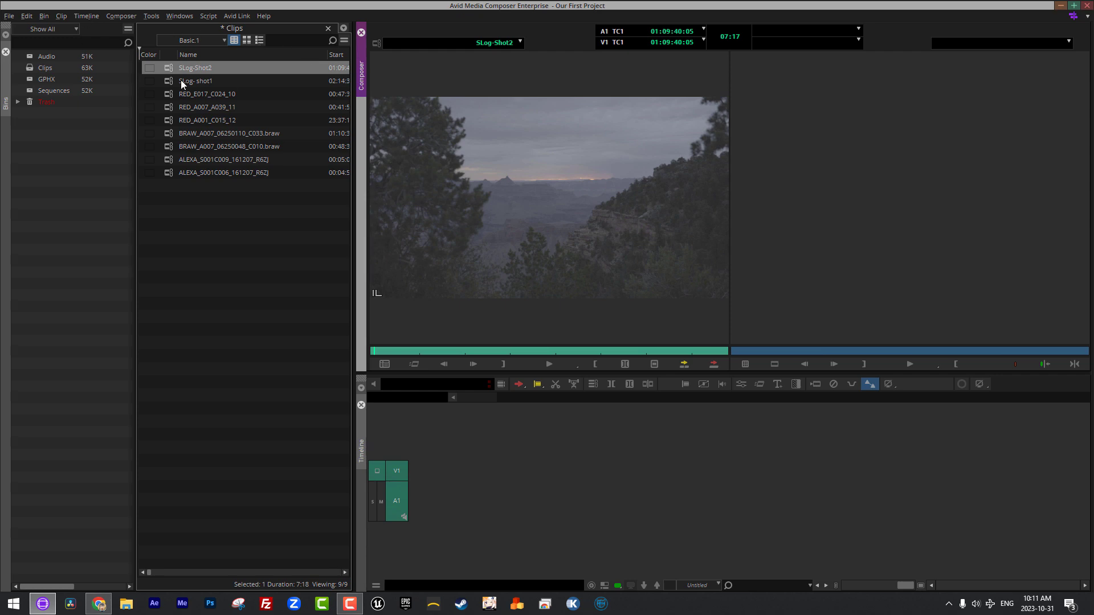
Load SLog- shot1 into the source monitor and scrub through it to check its flat picture.
left_click(166, 79)
left_click(170, 66)
left_click(170, 80)
double_click(169, 80)
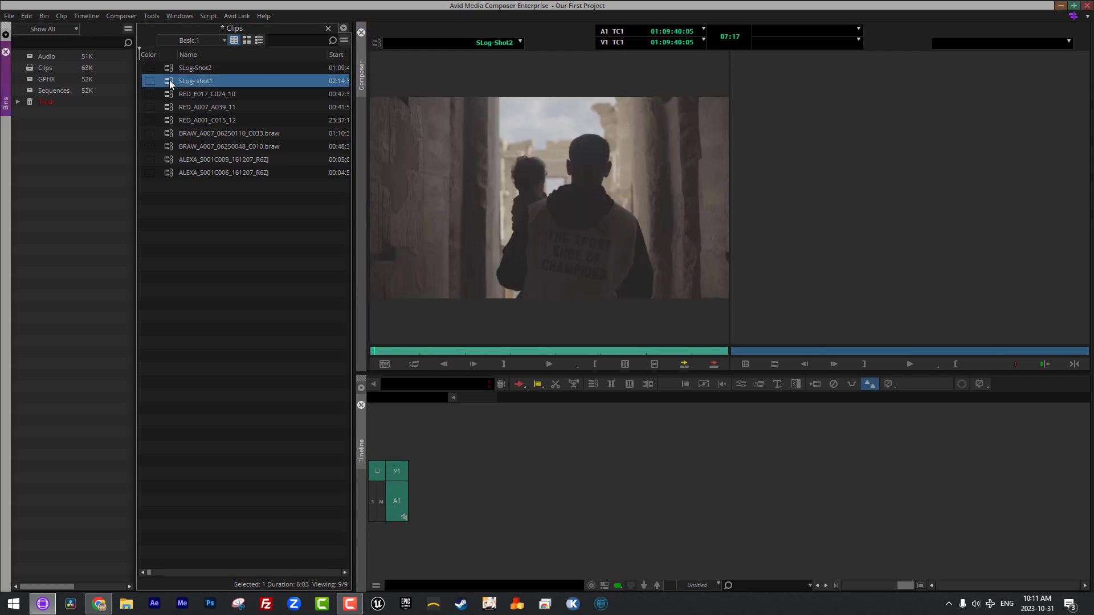
left_click_drag(482, 352, 706, 351)
Load SLog-Shot2 into the source monitor, scrub through it, and clear the selection in the Clips bin.
double_click(169, 68)
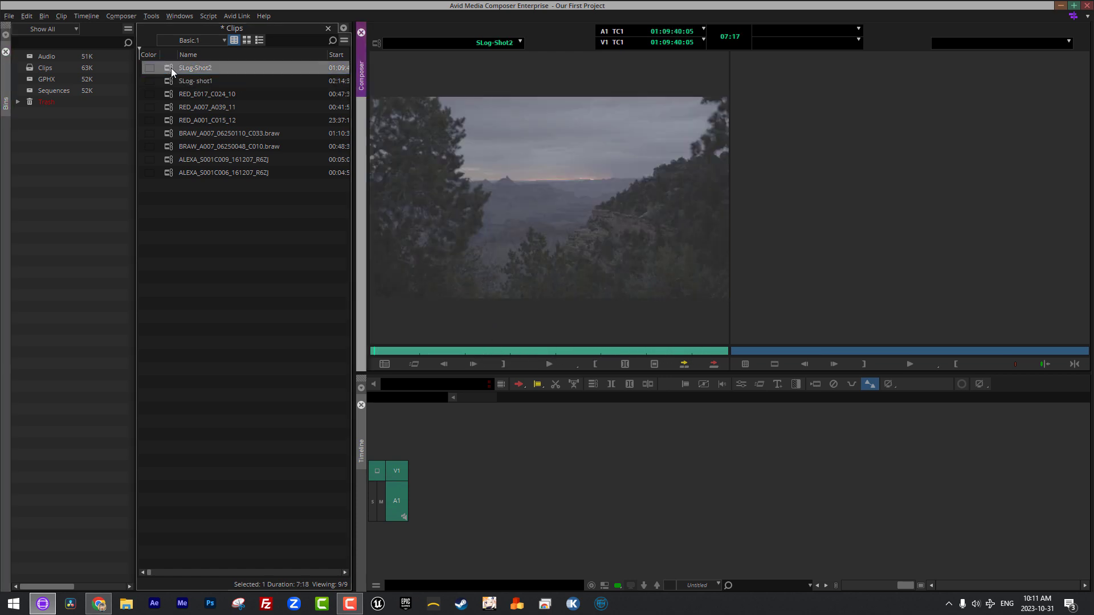
left_click(553, 351)
left_click_drag(580, 353, 461, 347)
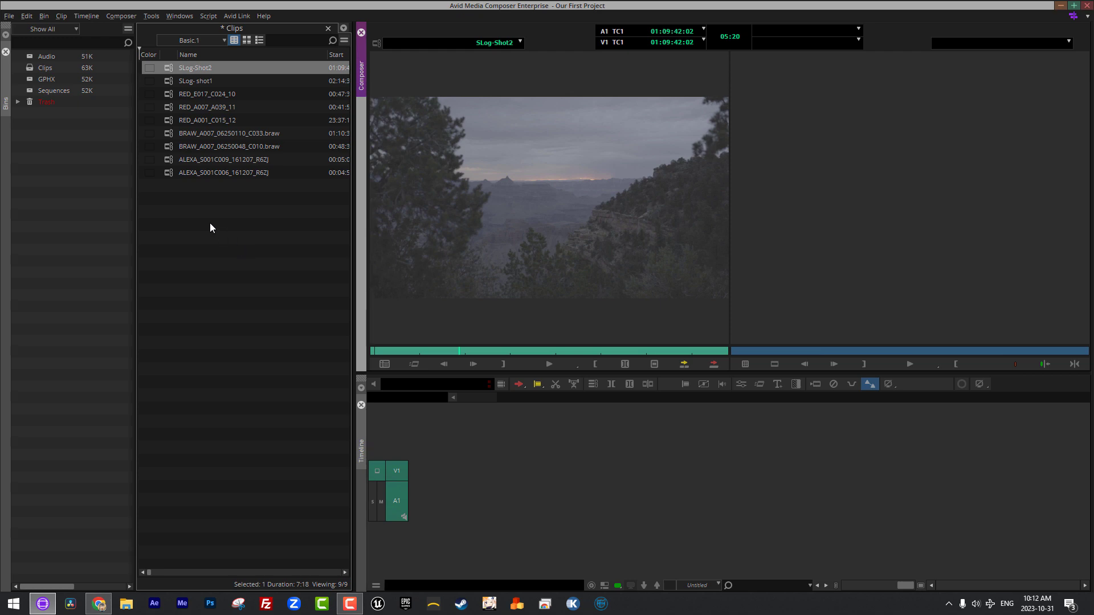
left_click(224, 254)
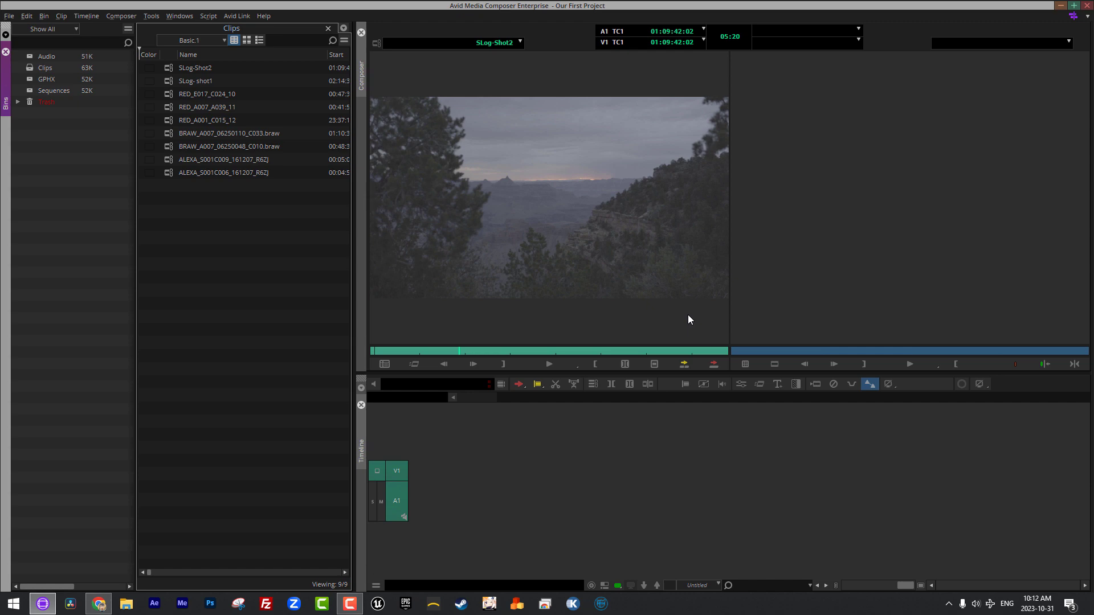
Open the source settings of SLog- shot1, view the FrameFlex options, and return to the color encoding settings.
right_click(168, 80)
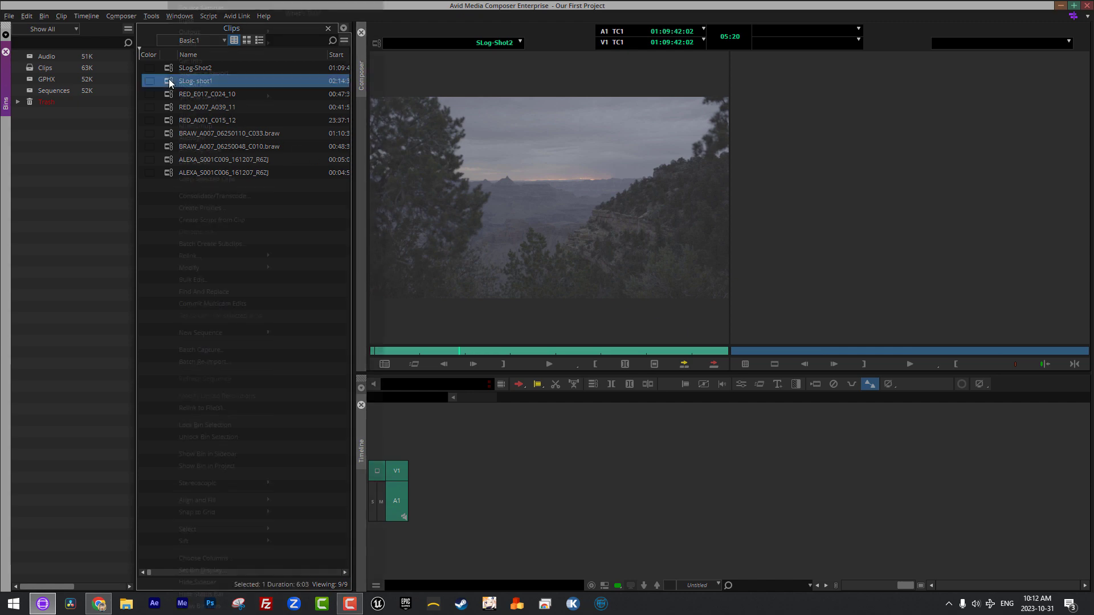
left_click(213, 10)
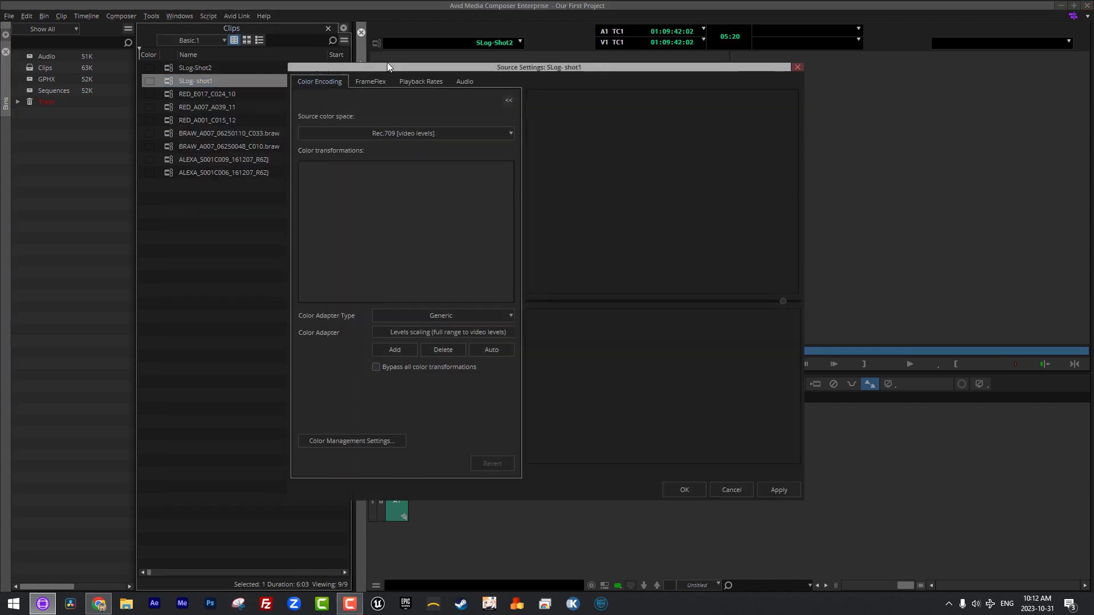
left_click_drag(401, 67, 275, 89)
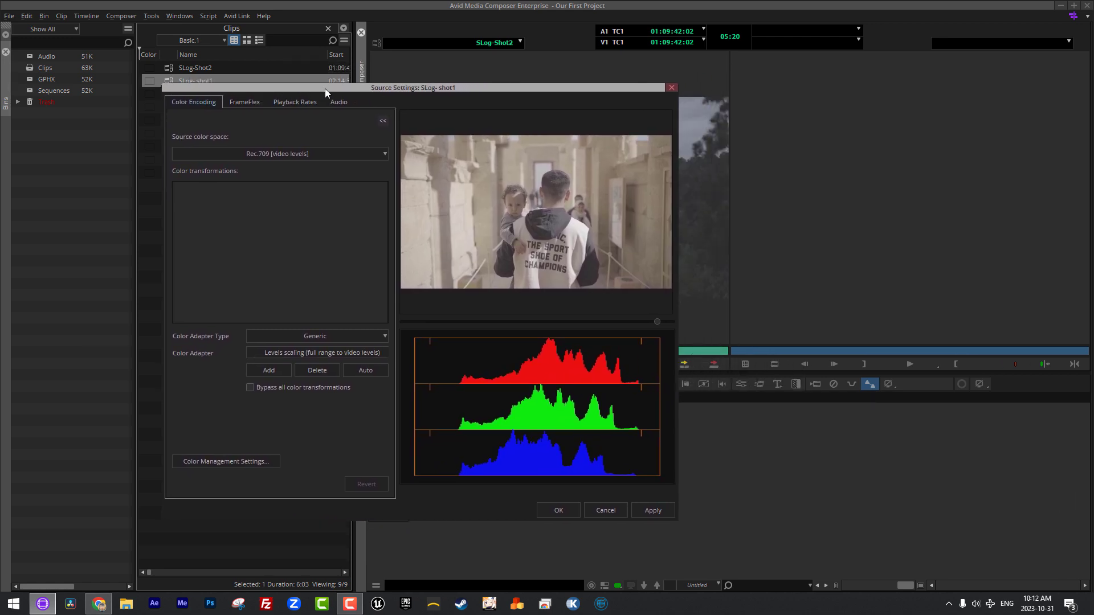
left_click(240, 101)
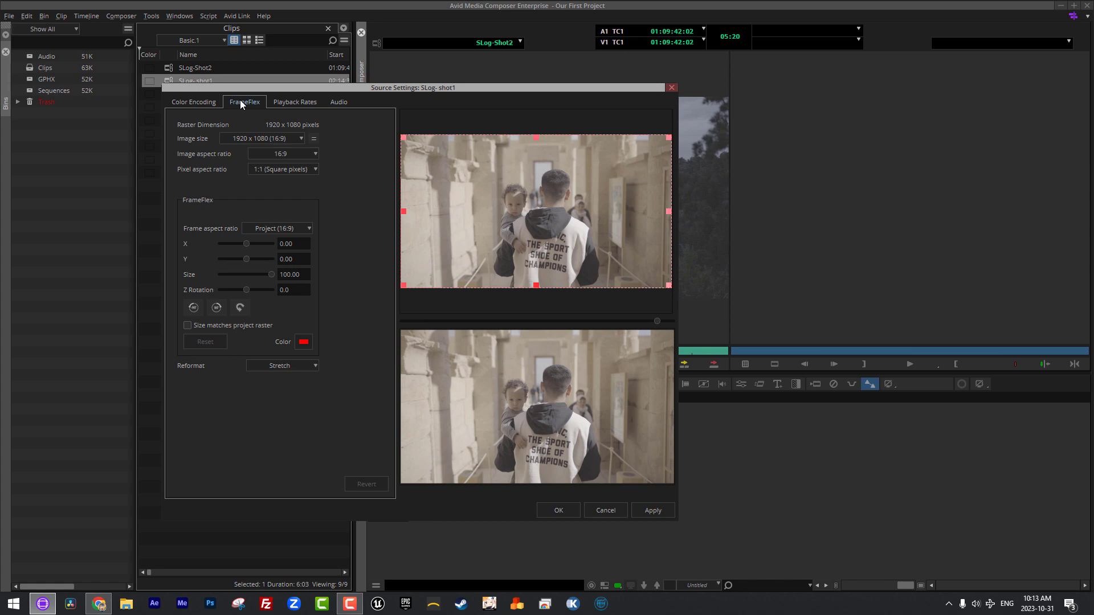
left_click(196, 102)
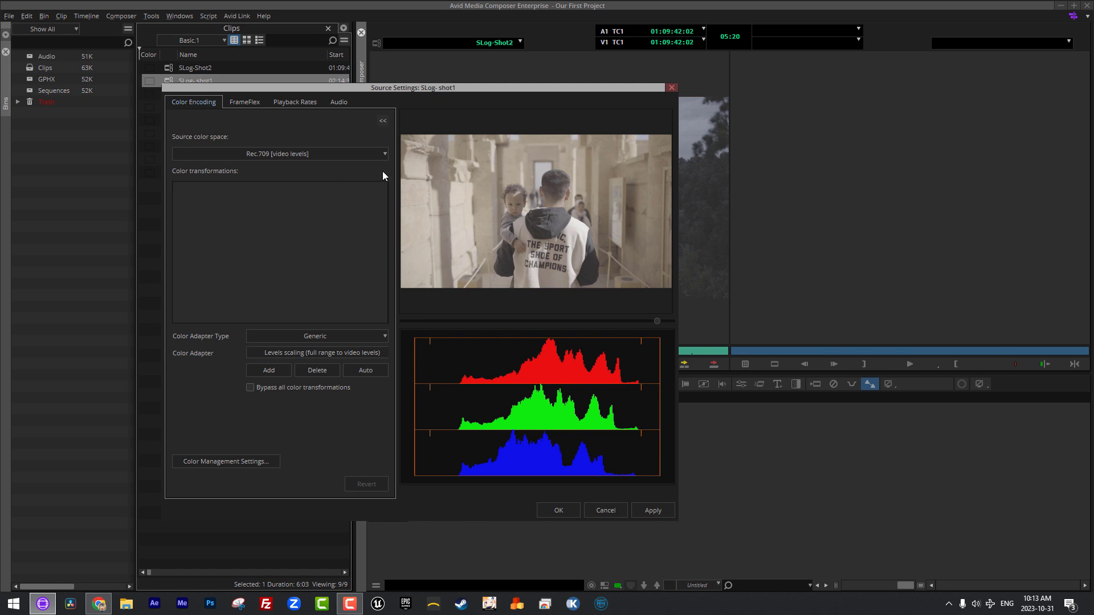
left_click(381, 155)
left_click(292, 180)
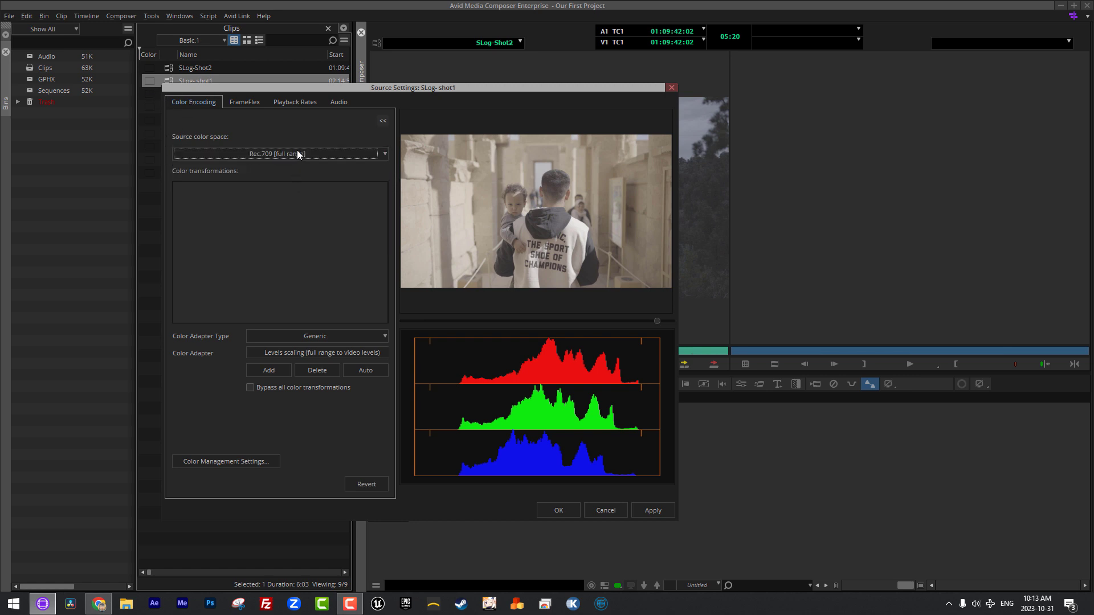
left_click(268, 160)
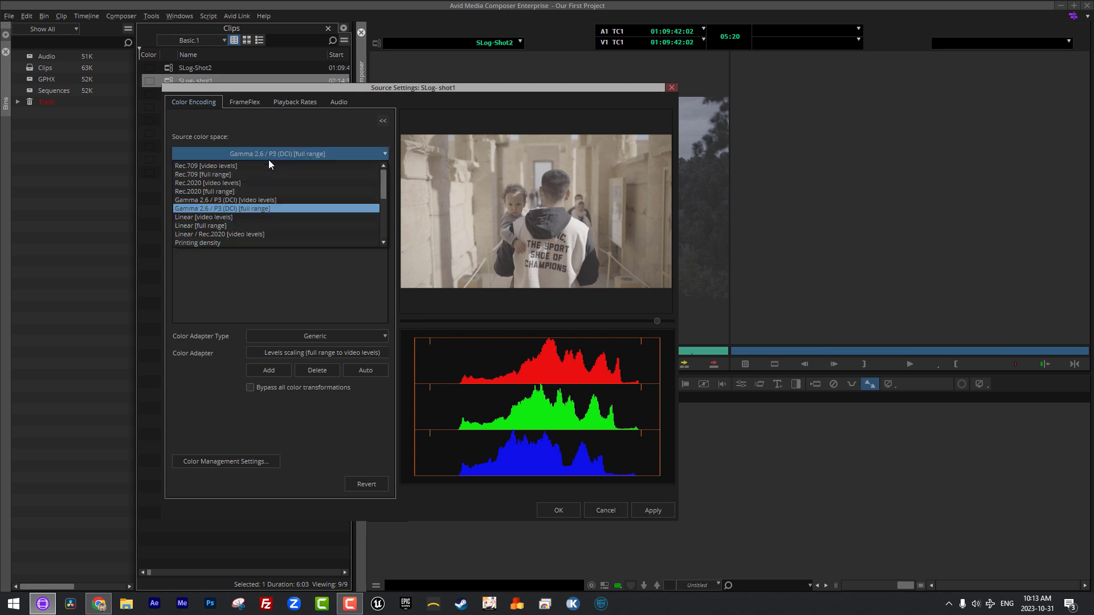
left_click(256, 223)
Set the source color space of SLog- shot1 to Sony S-Gamut (SLog2 gamma).
left_click(267, 152)
scroll(344, 181, "down", 3)
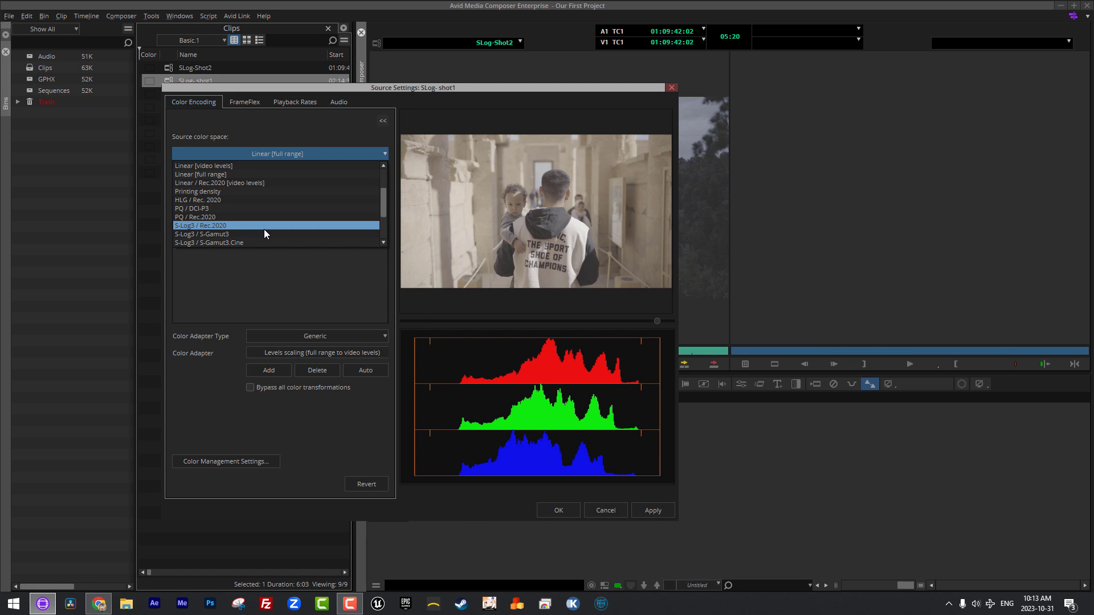
scroll(264, 230, "up", 2)
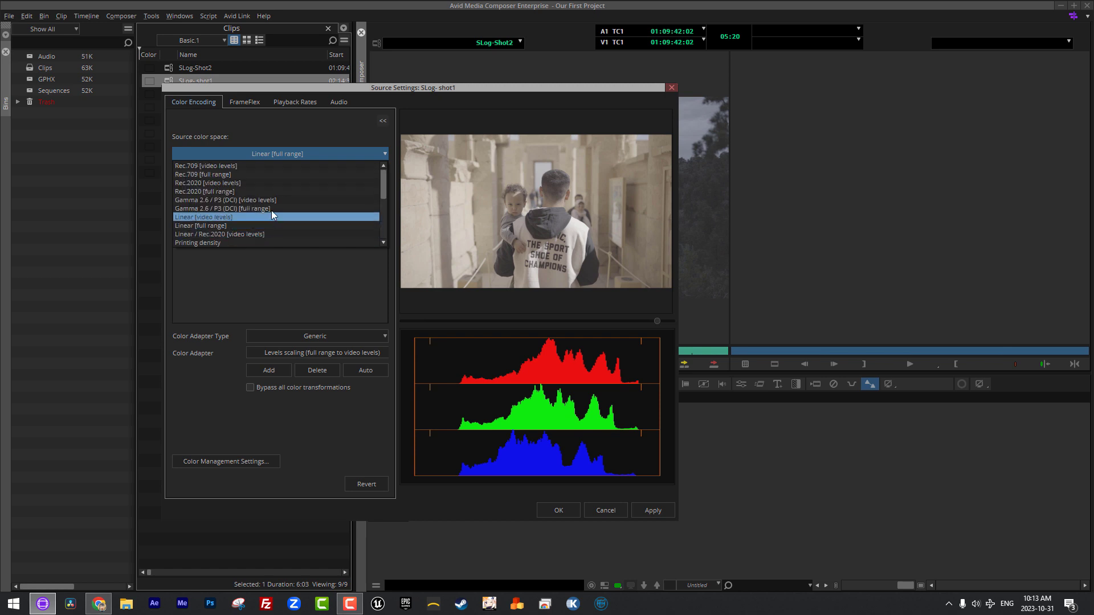
scroll(274, 188, "down", 4)
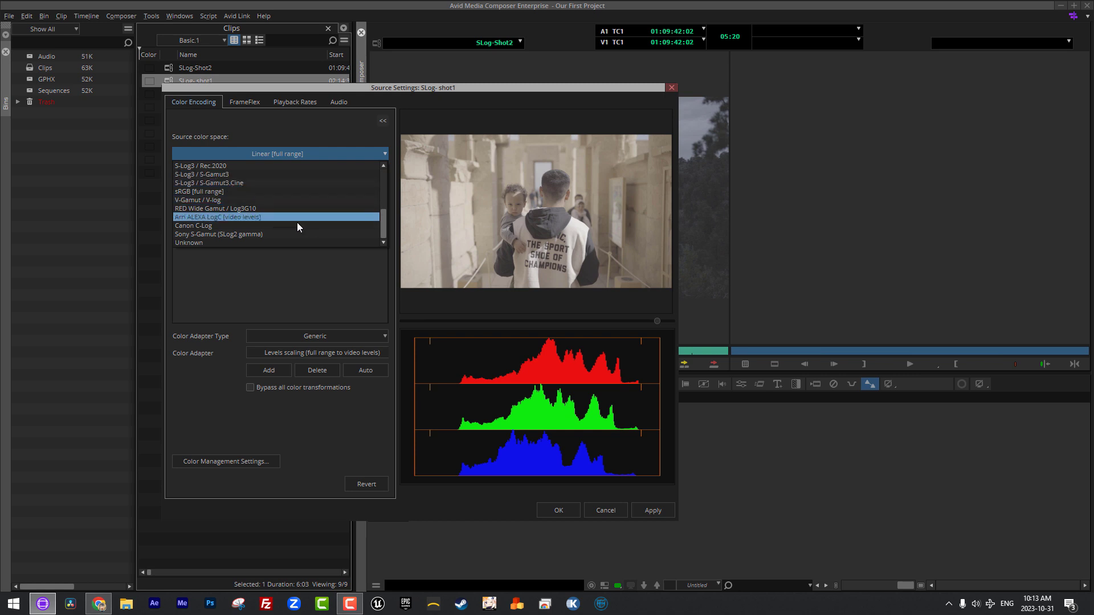
left_click(225, 234)
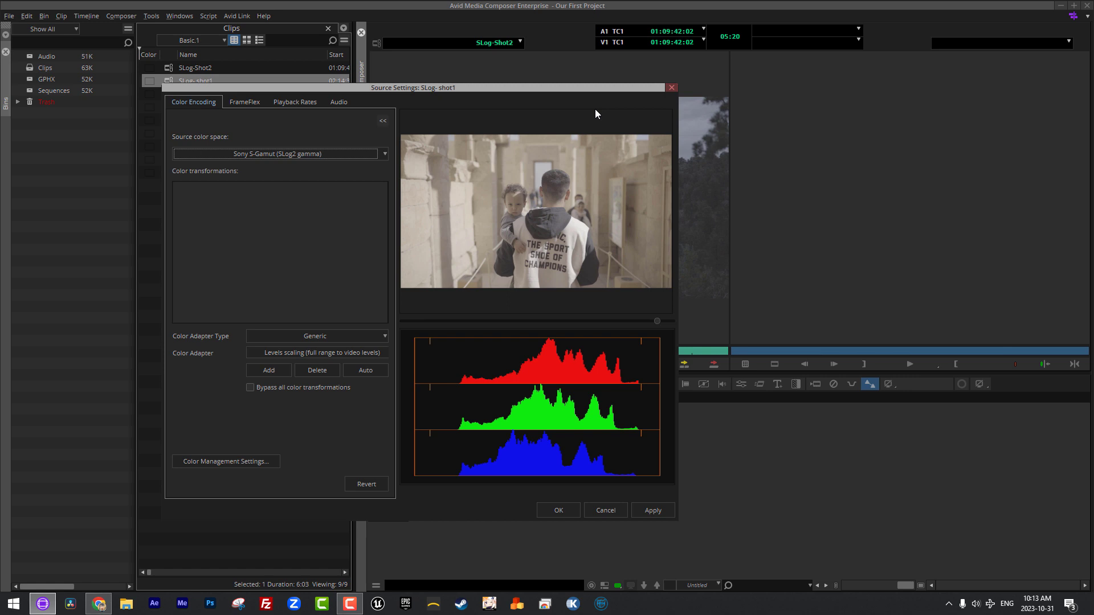
Look up the LUT file S-Log2_to_Rec709.cube in the desktop Footage folder's S-Log2 subfolder, then close the folder window.
left_click(126, 604)
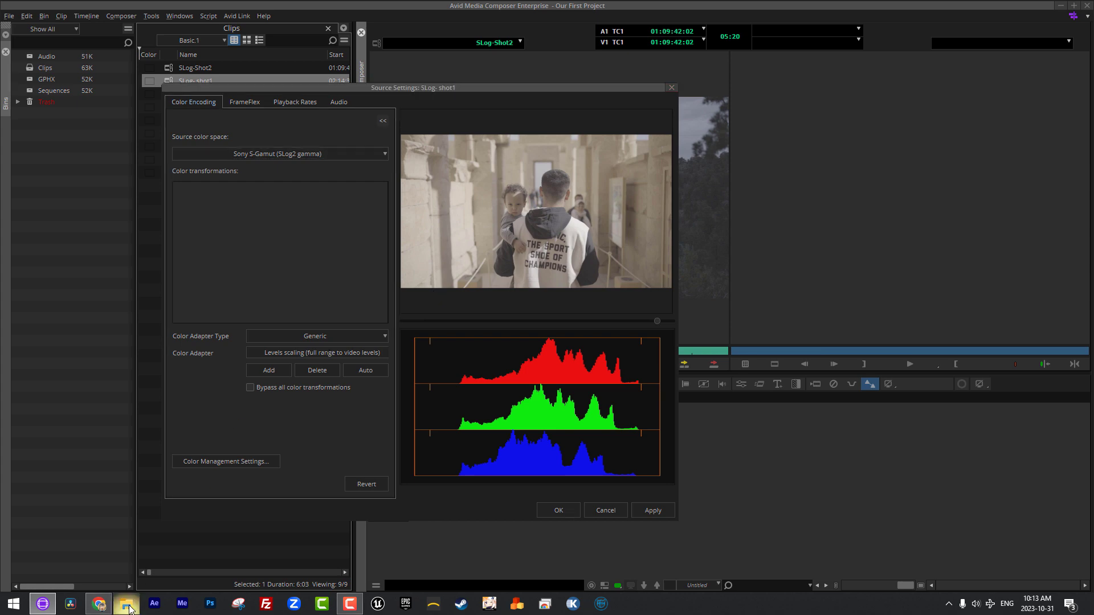
left_click(80, 143)
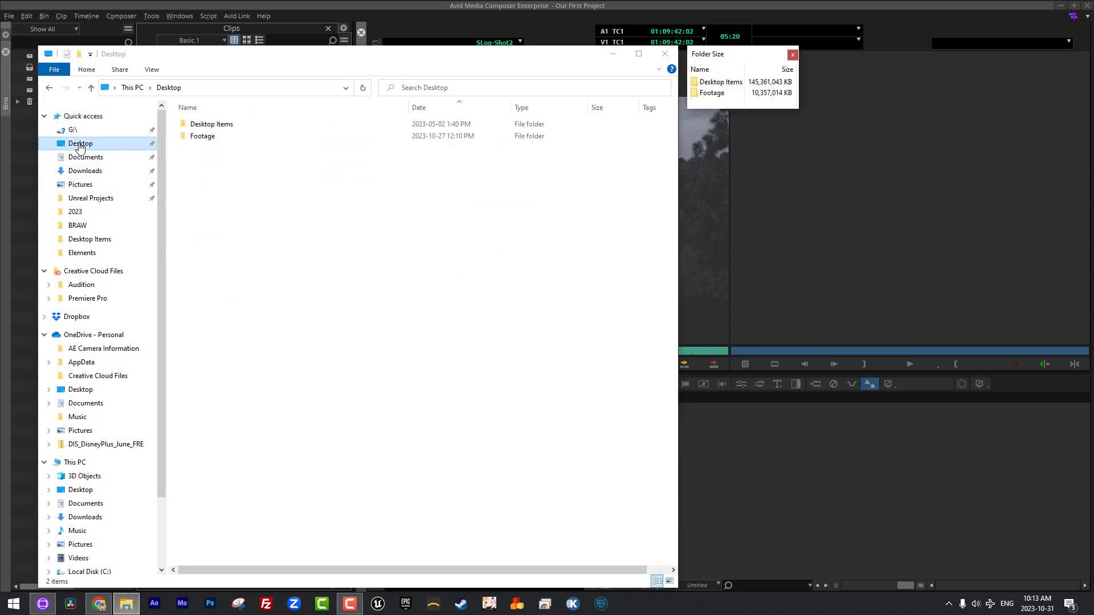
left_click(198, 139)
double_click(199, 137)
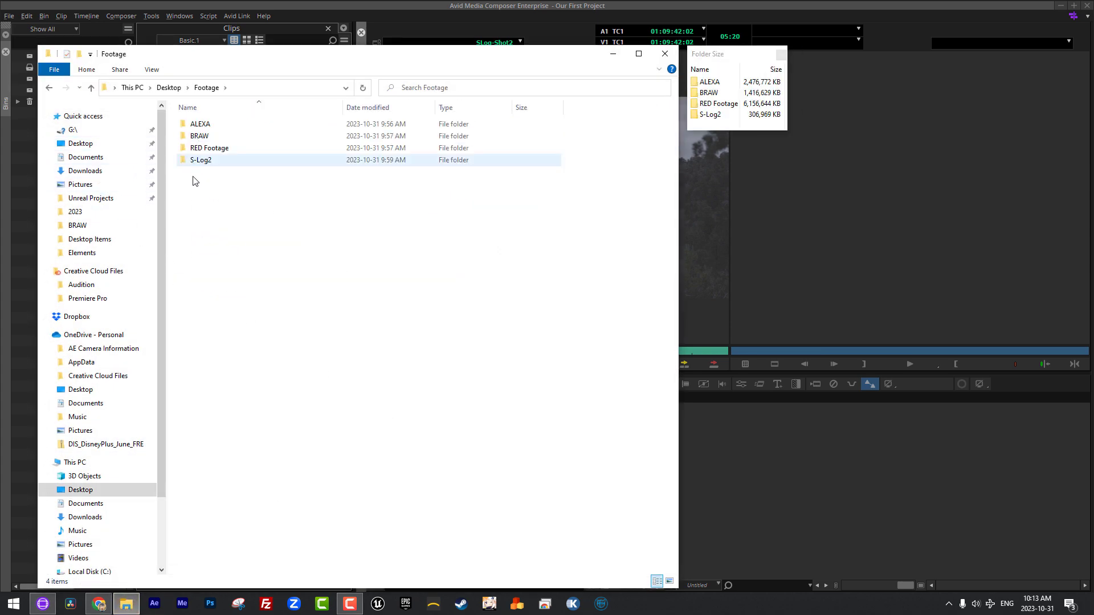
double_click(207, 162)
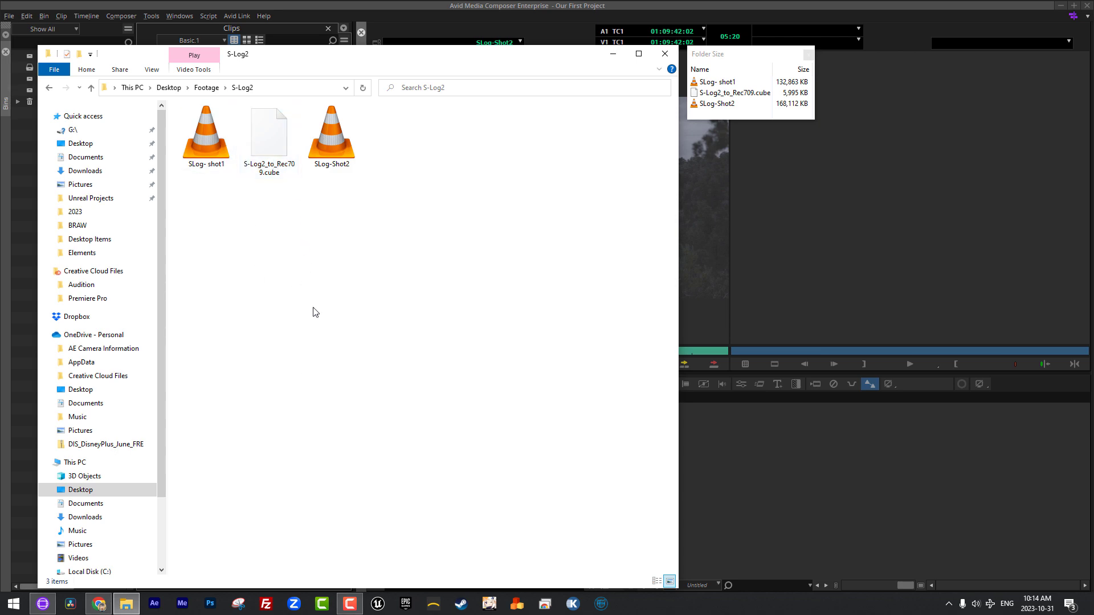
left_click(665, 54)
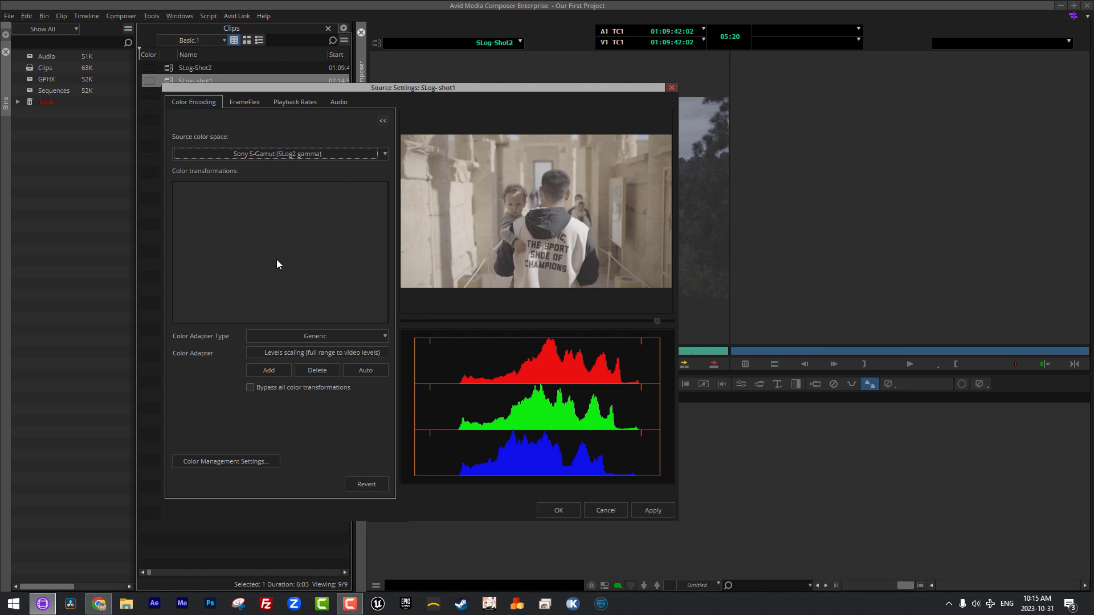
Look through the color adapter types and the Generic color adapters, leaving Generic and Levels scaling (full range to video levels) selected.
left_click(287, 336)
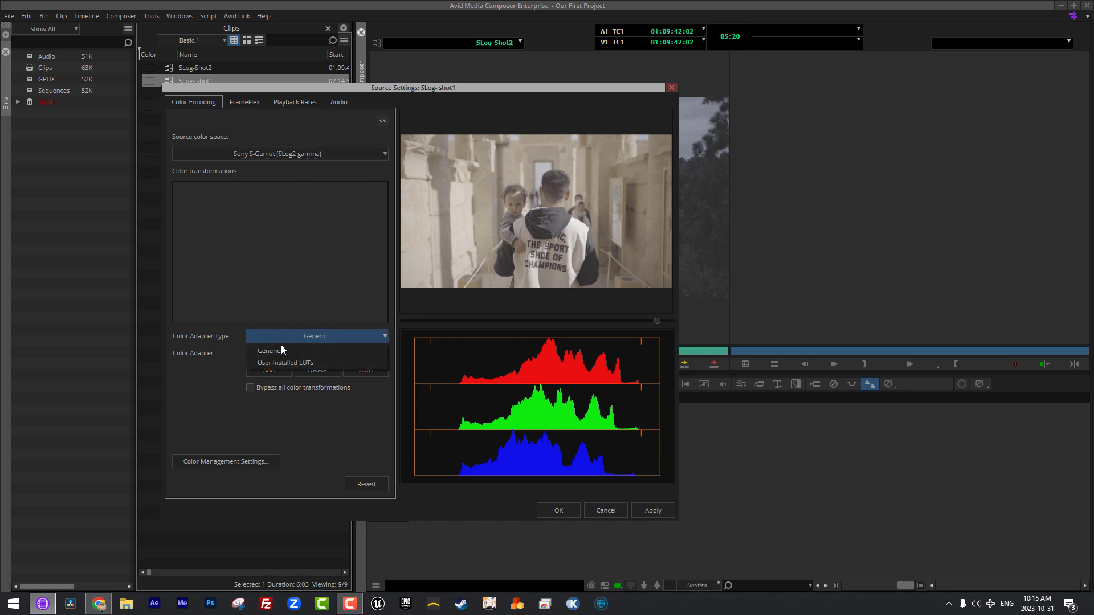
left_click(282, 350)
left_click(289, 352)
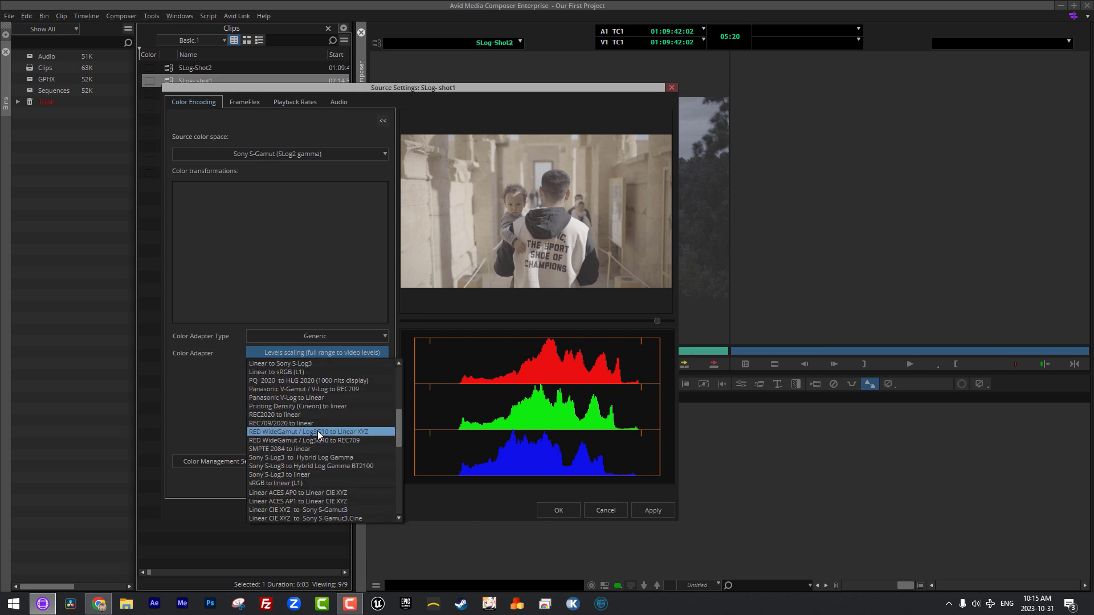
scroll(317, 431, "up", 7)
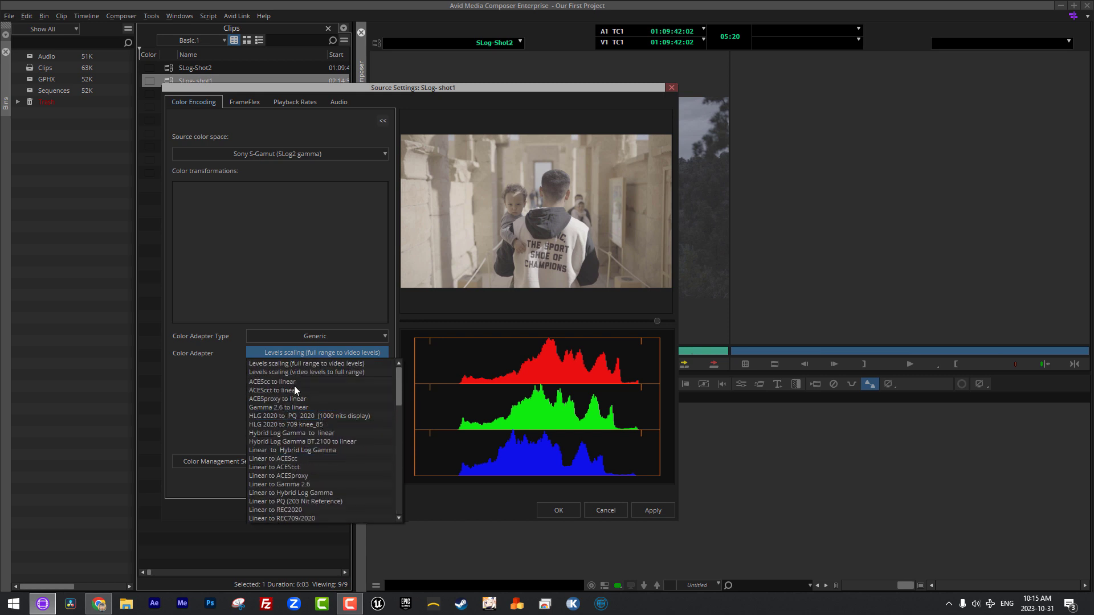
left_click(296, 364)
left_click(306, 337)
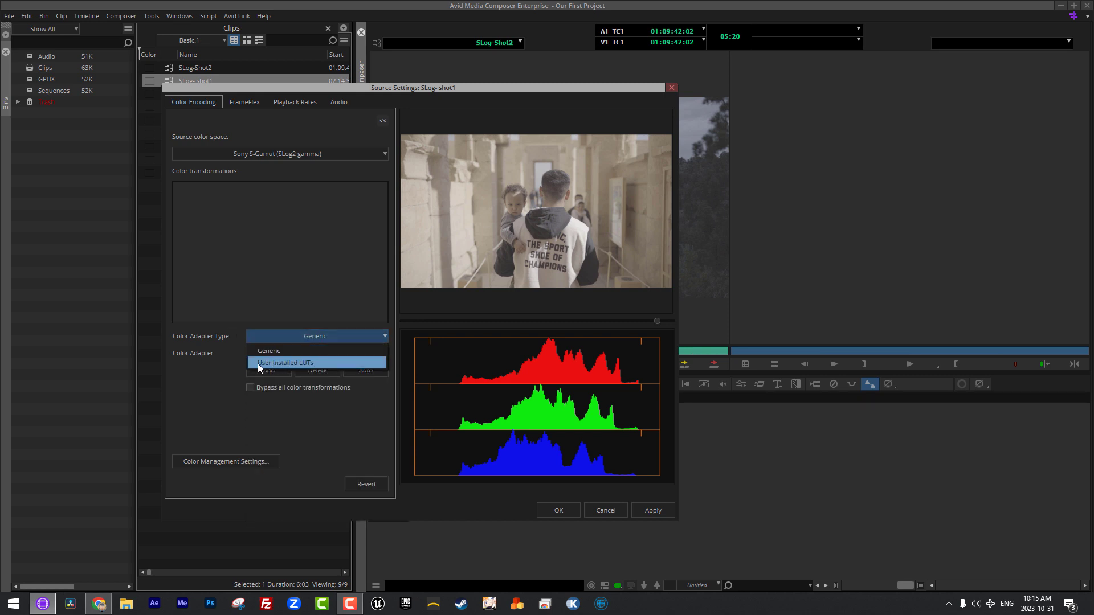
left_click(207, 326)
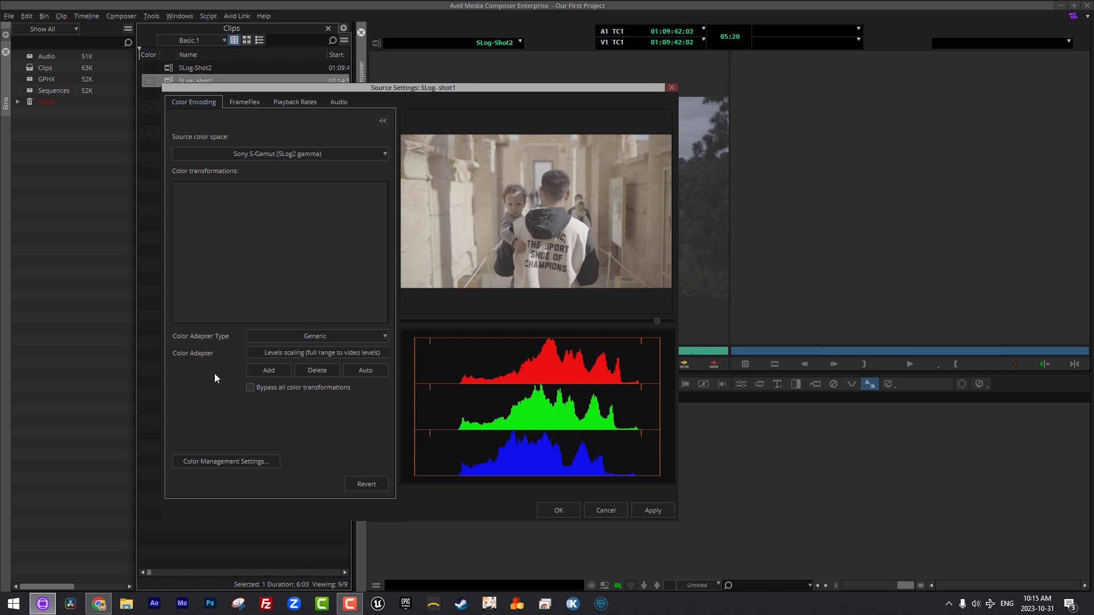
Examine the full list of Generic color adapters for camera log conversions, then close it without choosing another adapter.
left_click(289, 351)
scroll(318, 389, "down", 4)
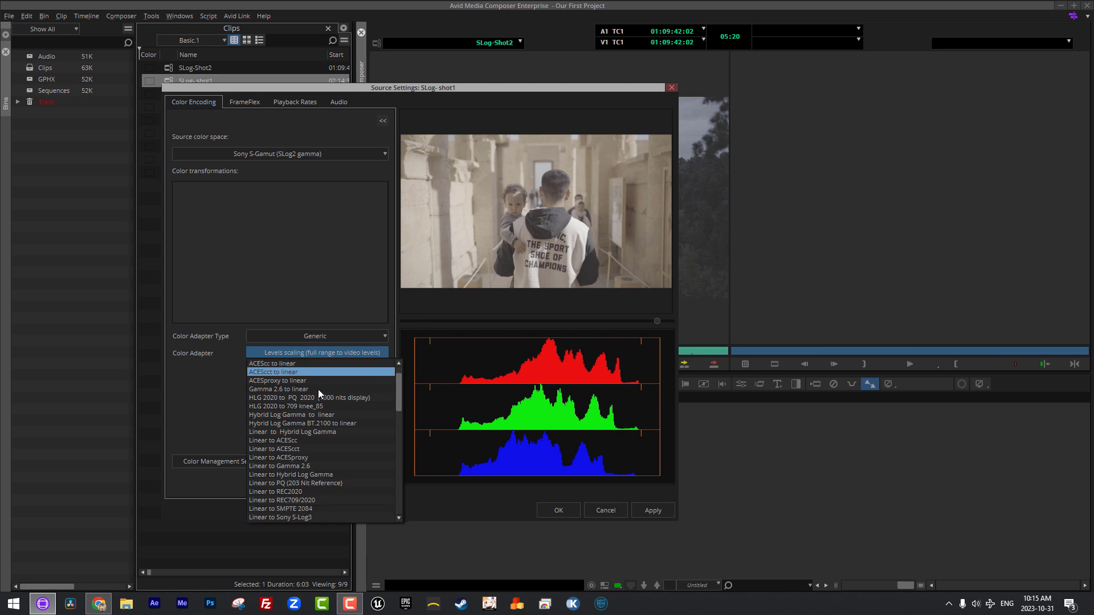
scroll(318, 388, "down", 3)
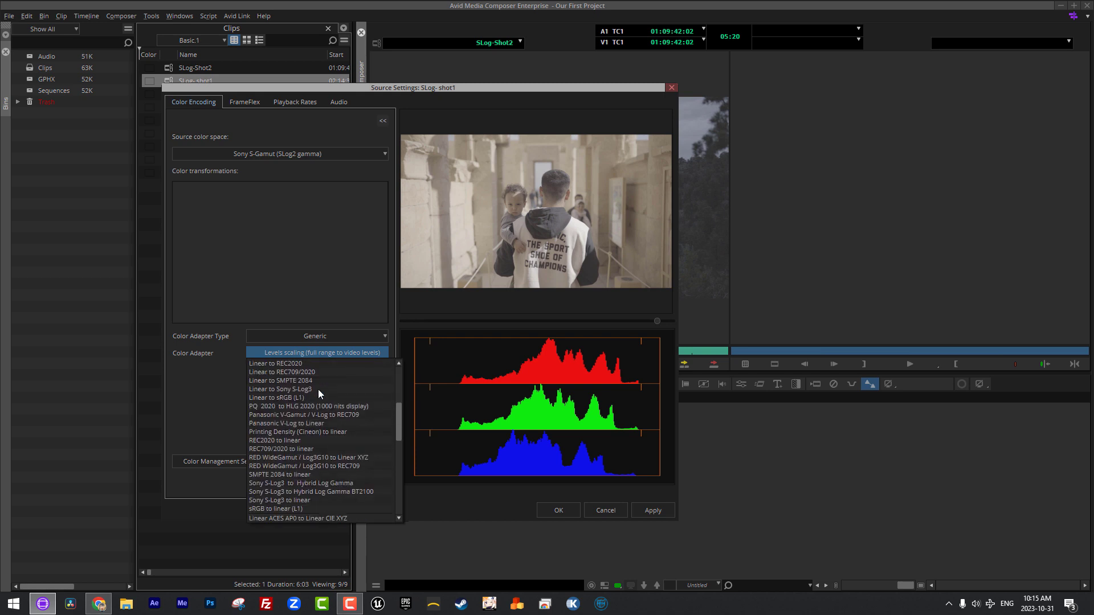
scroll(318, 389, "down", 6)
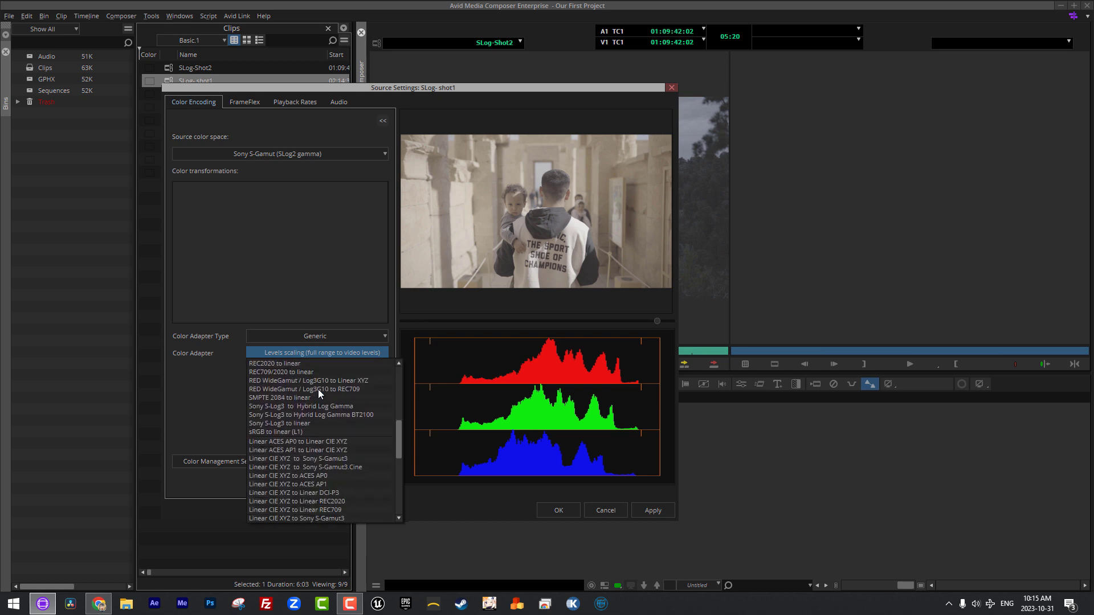
scroll(318, 389, "down", 3)
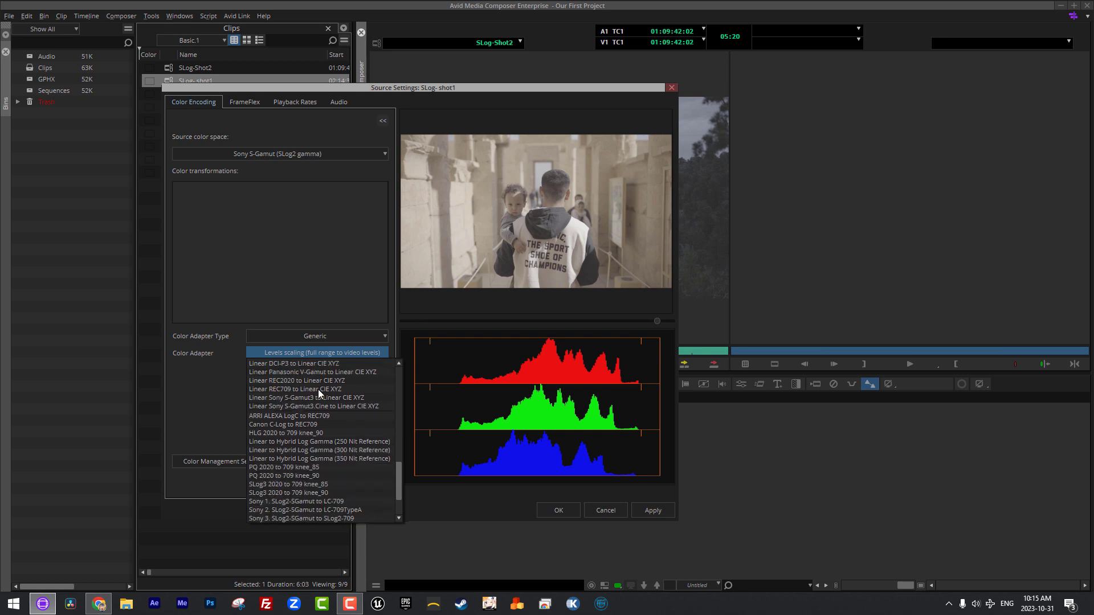
scroll(318, 388, "down", 2)
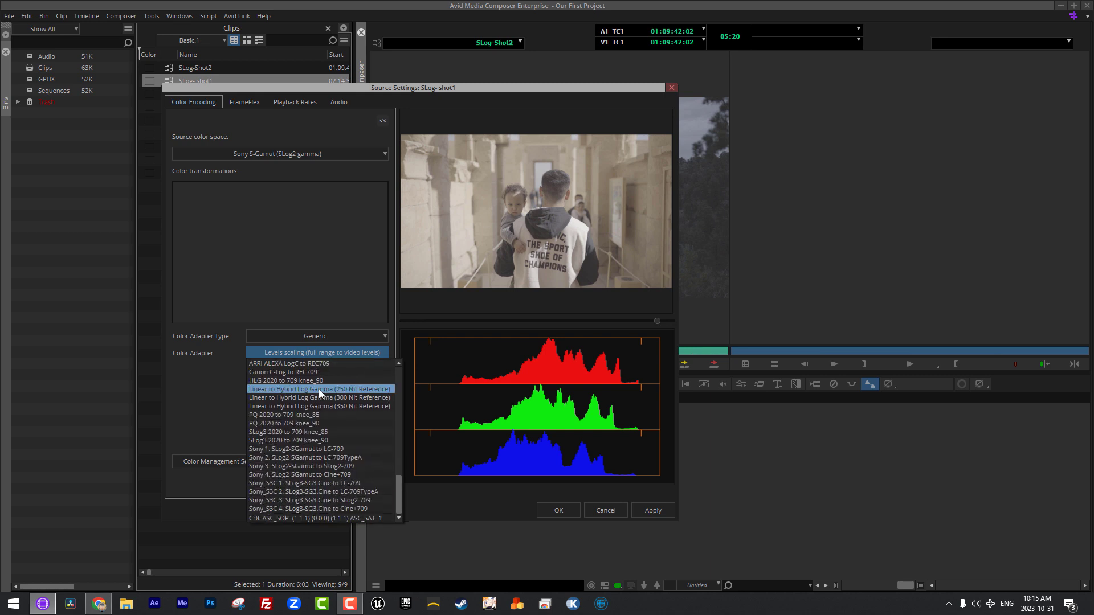
scroll(306, 448, "up", 5)
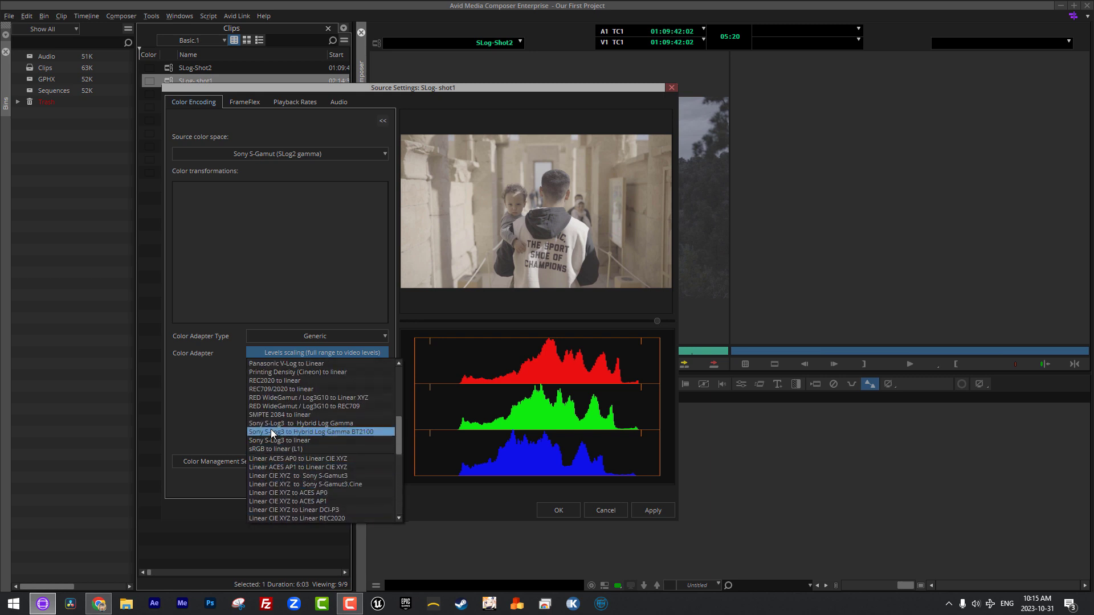
scroll(261, 426, "up", 1)
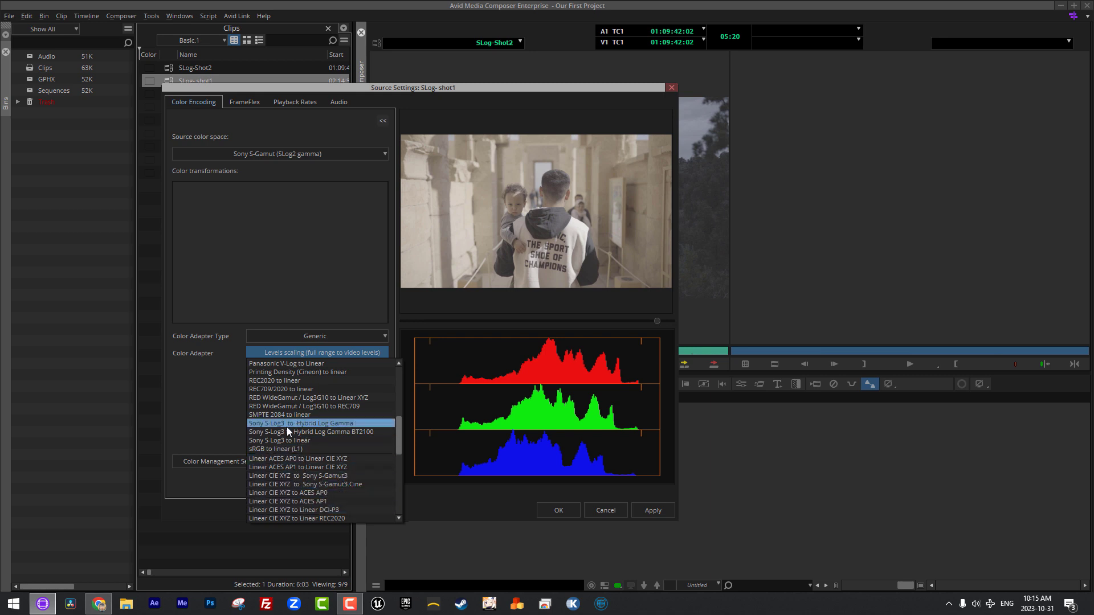
scroll(286, 425, "up", 4)
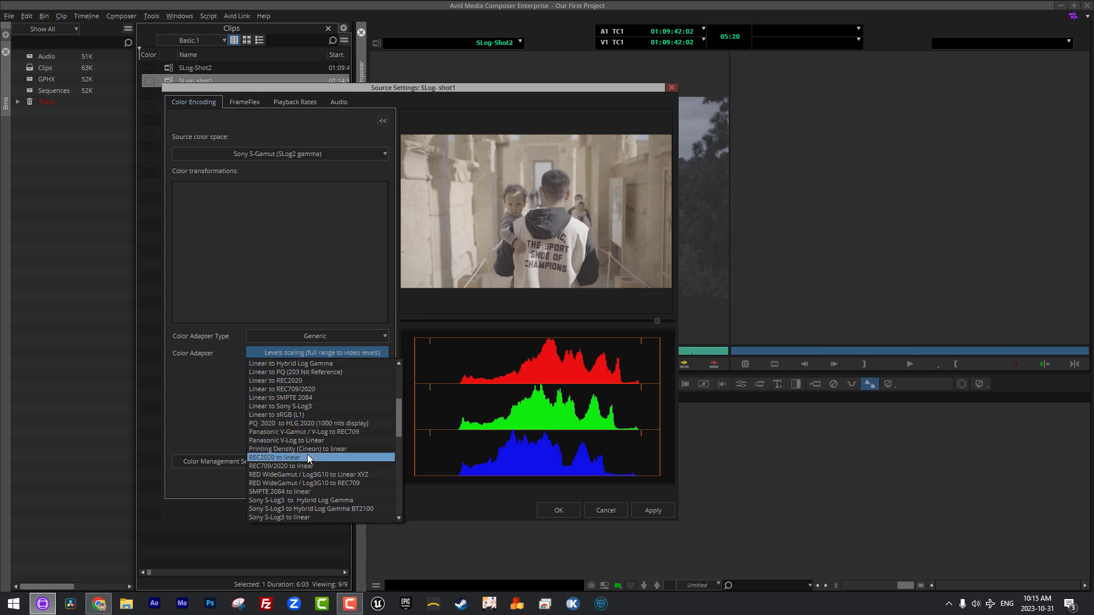
left_click(199, 398)
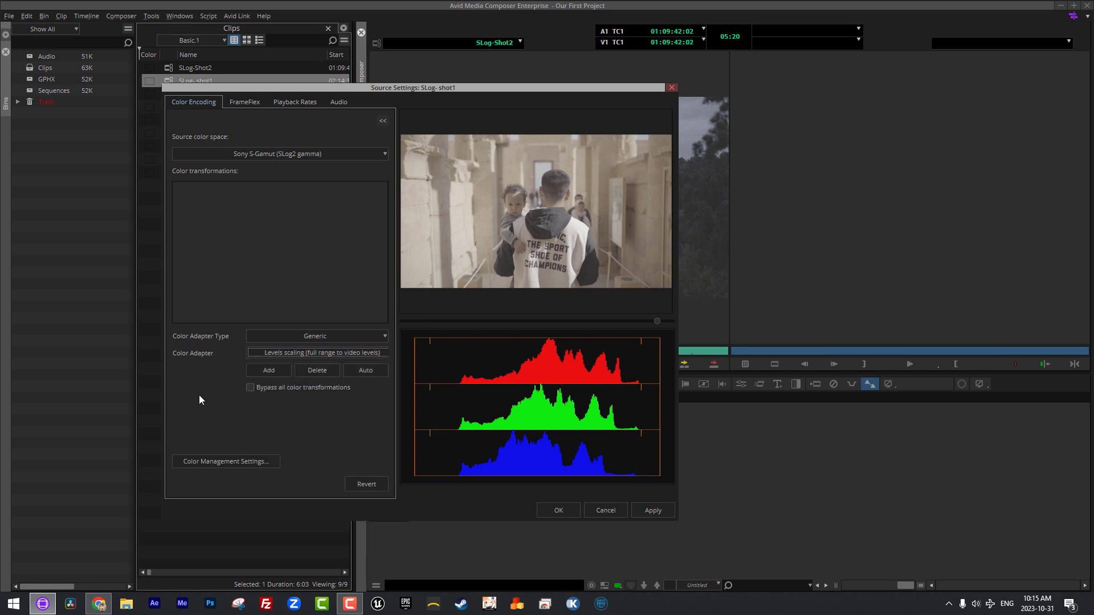
Add the Sony S-Log3 to Hybrid Log Gamma BT2100 adapter to SLog- shot1's color transformations.
left_click(351, 354)
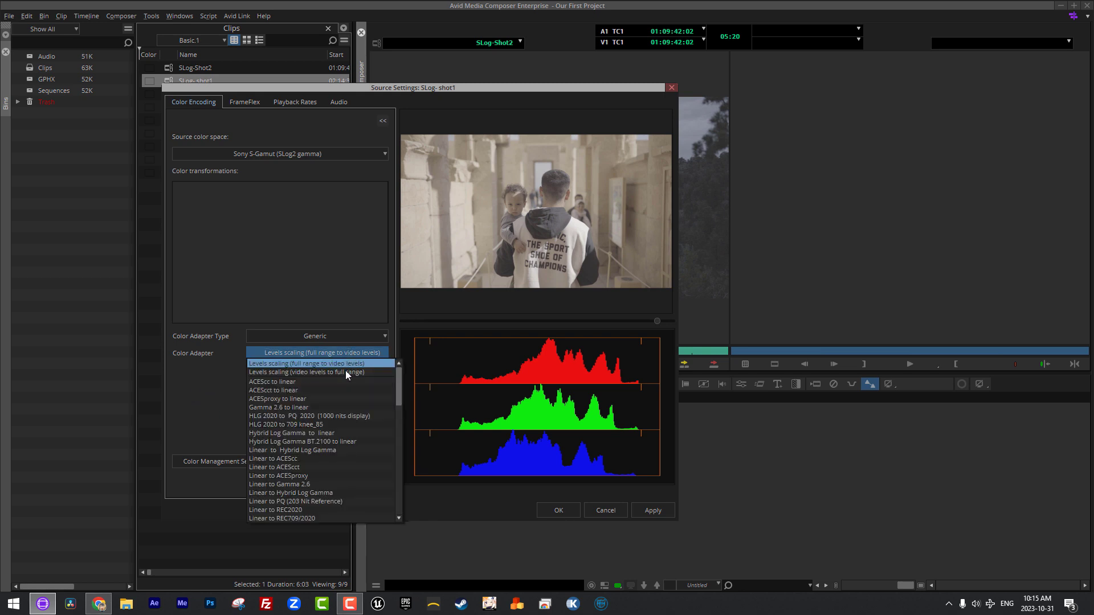
scroll(326, 408, "down", 5)
scroll(310, 478, "down", 1)
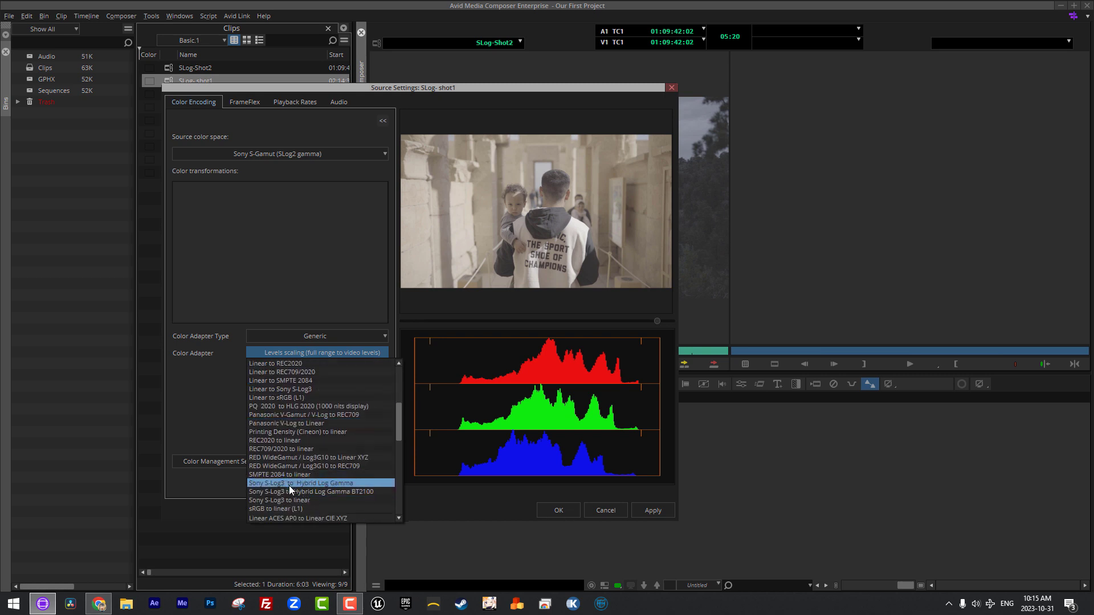
left_click(308, 492)
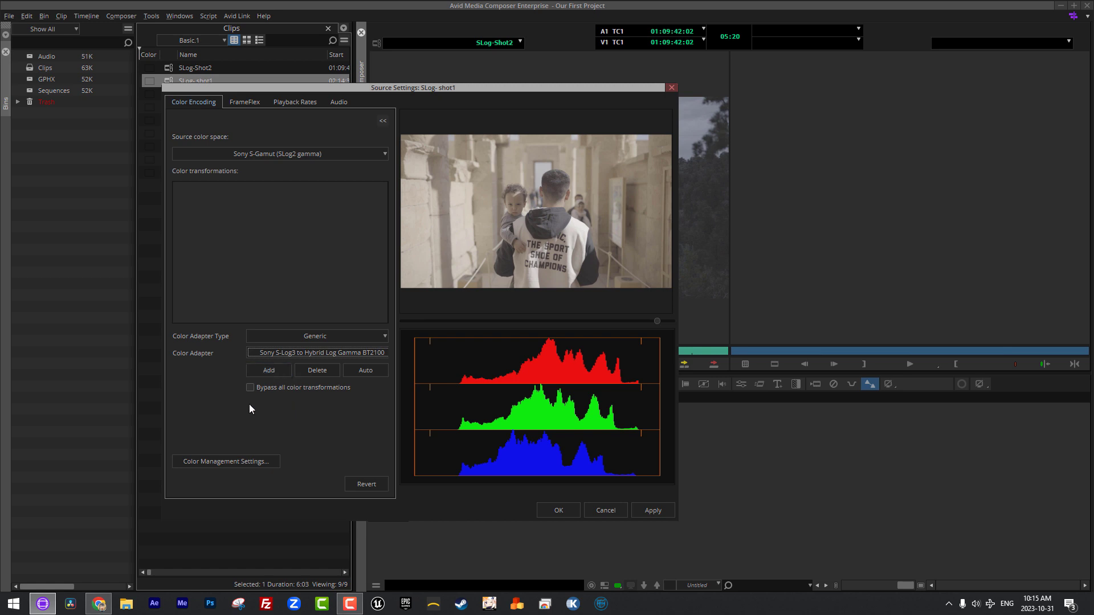
left_click(267, 371)
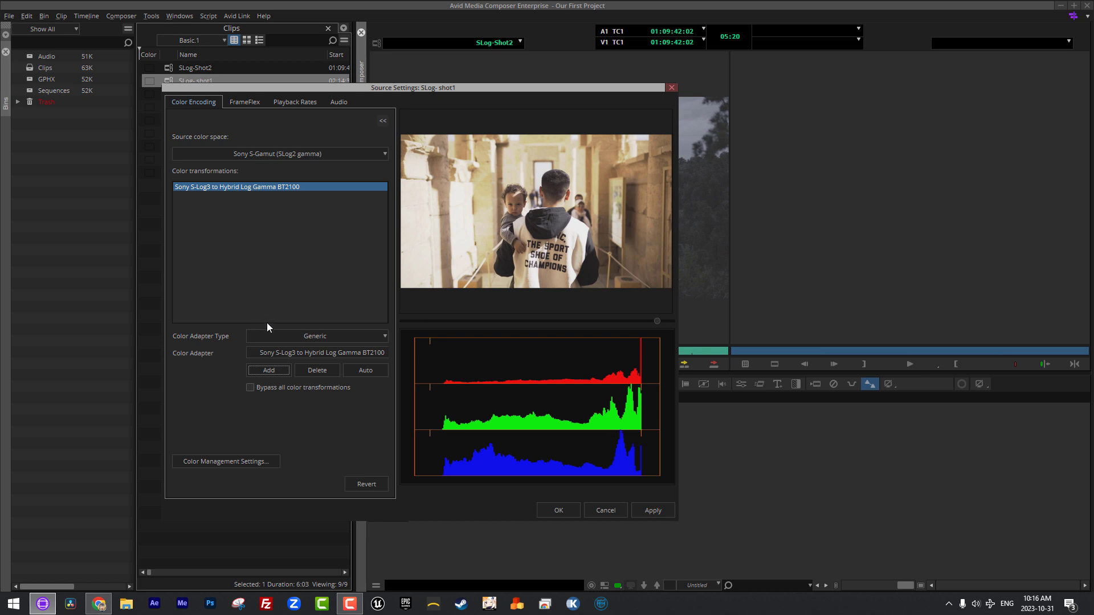
Add the Generic adapter ARRI ALEXA LogC to REC709 as a second color transformation on SLog- shot1.
left_click(312, 336)
left_click(269, 351)
left_click(278, 352)
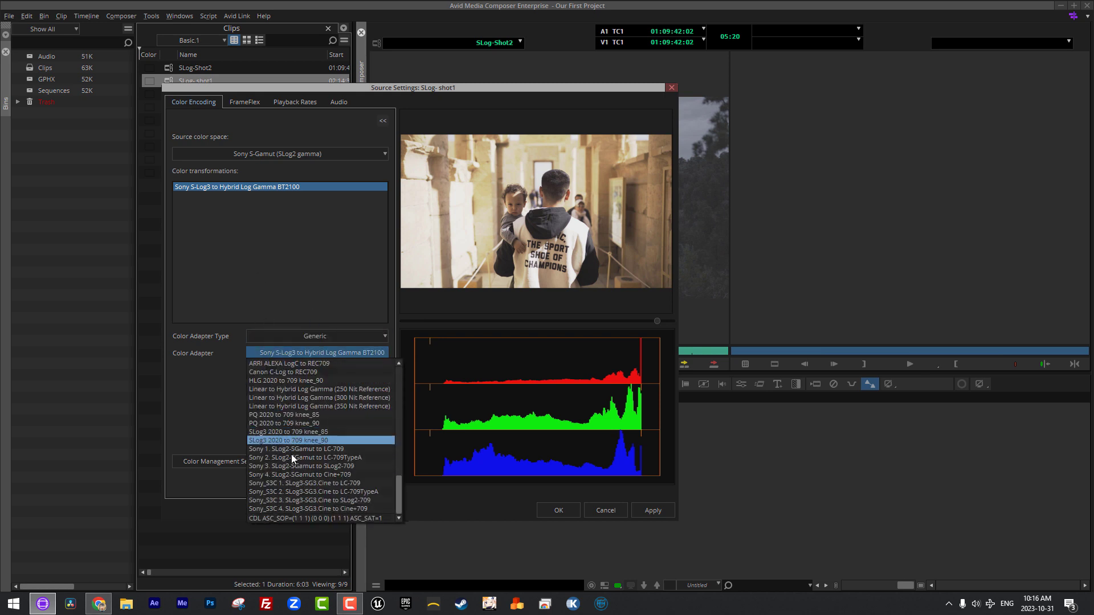
scroll(310, 432, "down", 2)
scroll(311, 435, "up", 2)
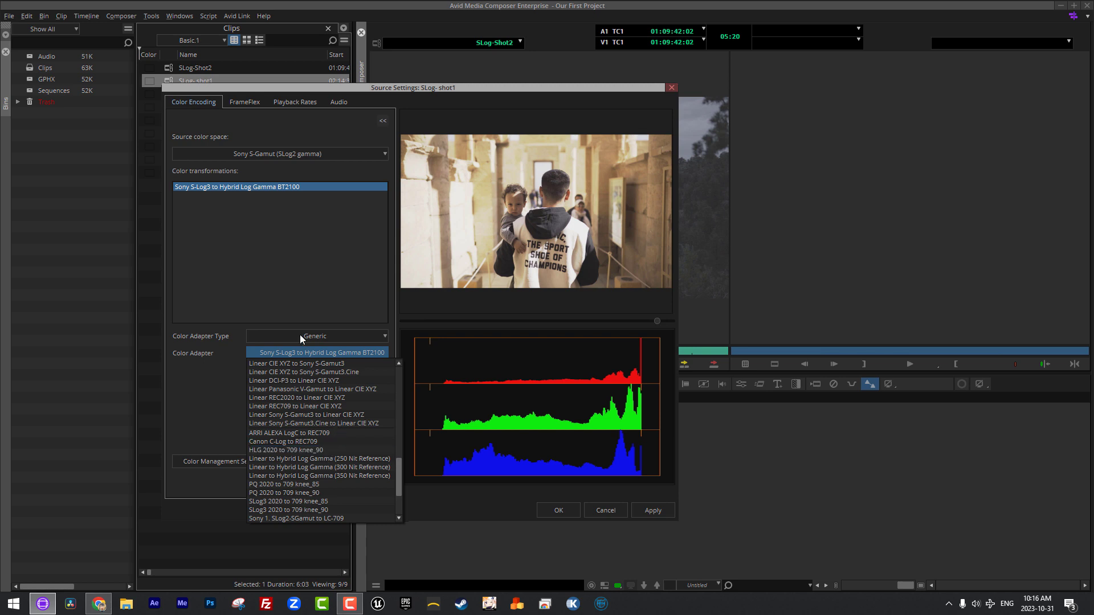
left_click(317, 431)
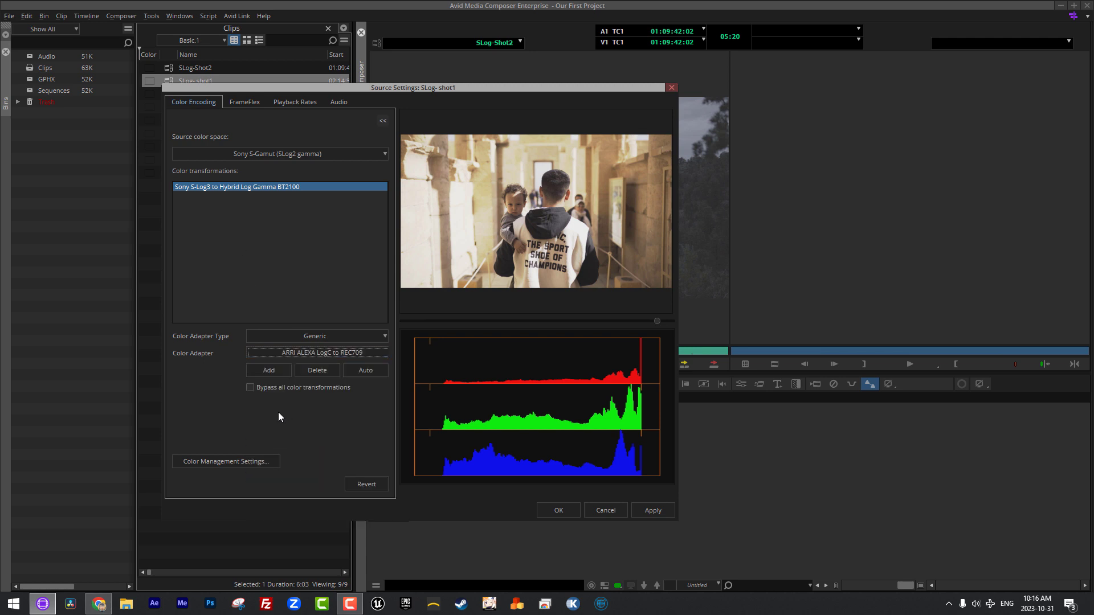
left_click(275, 371)
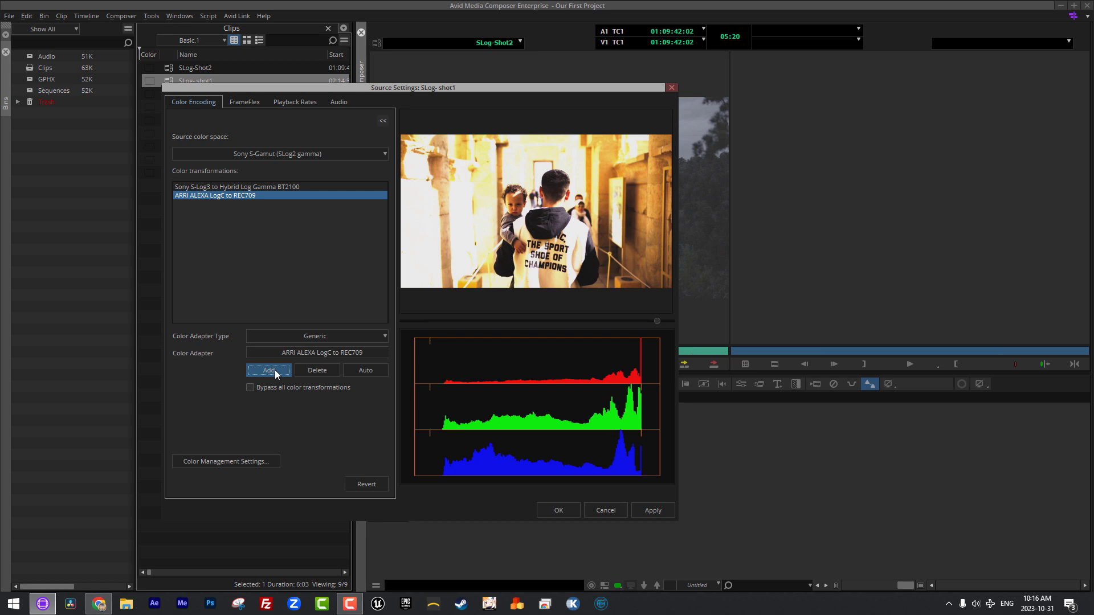
Add the PQ 2020 to 709 knee_90 adapter as a third color transformation on SLog- shot1.
left_click(302, 354)
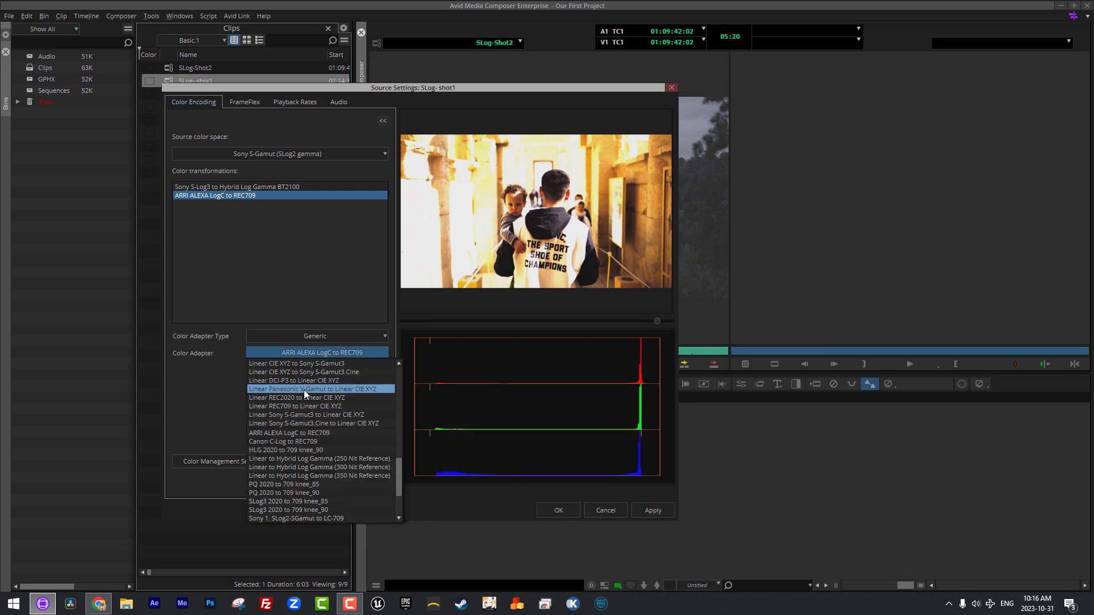
left_click(305, 491)
left_click(275, 370)
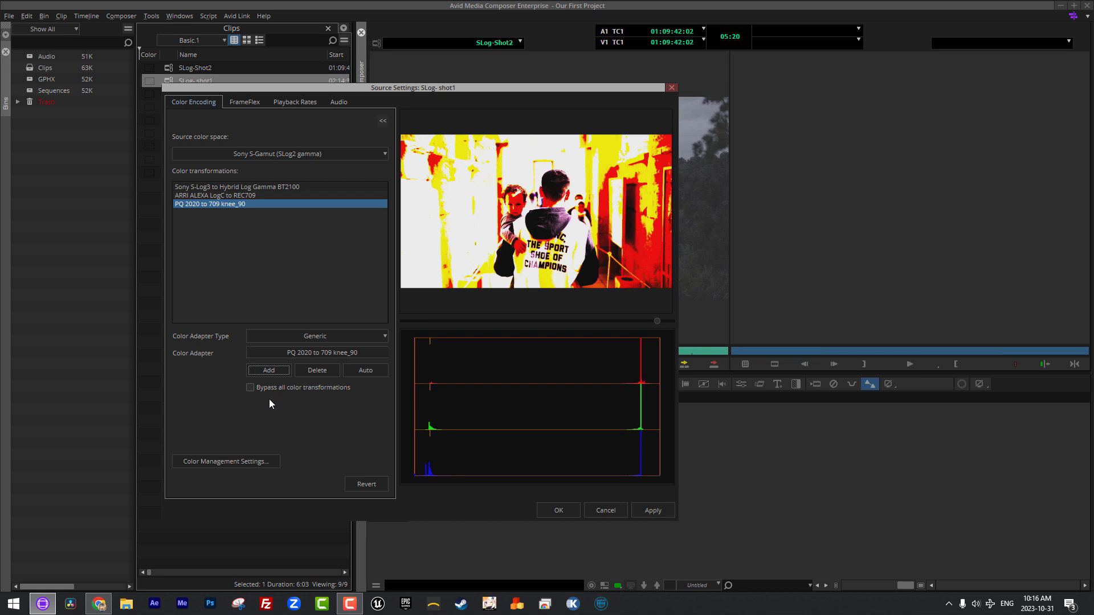
Delete the PQ 2020, ARRI ALEXA LogC and Sony S-Log3 transformations from SLog- shot1's color transformations.
left_click(322, 373)
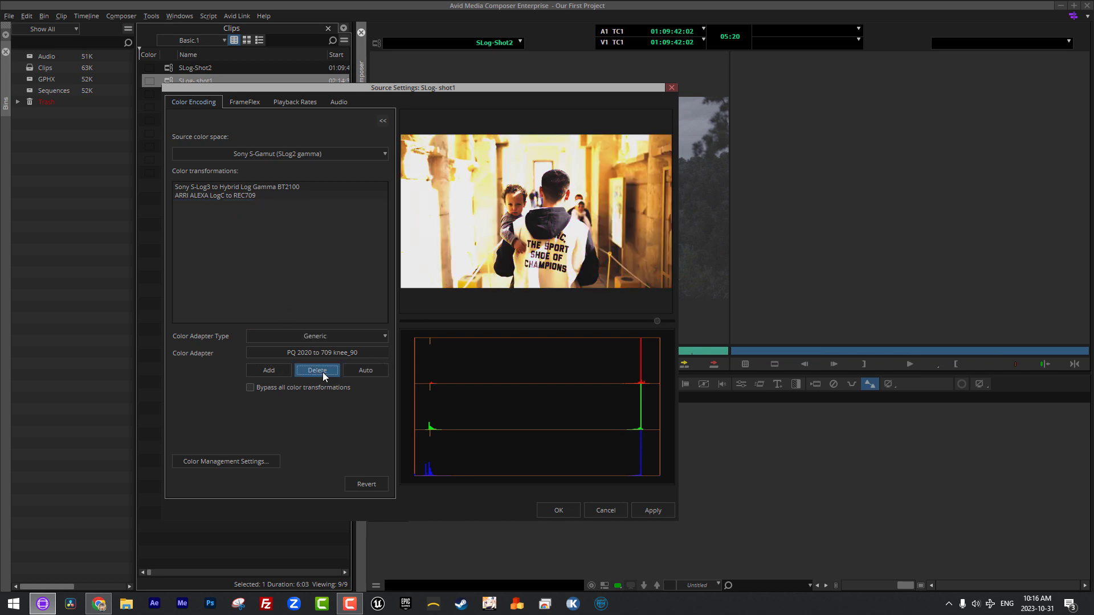
left_click(247, 195)
left_click(336, 371)
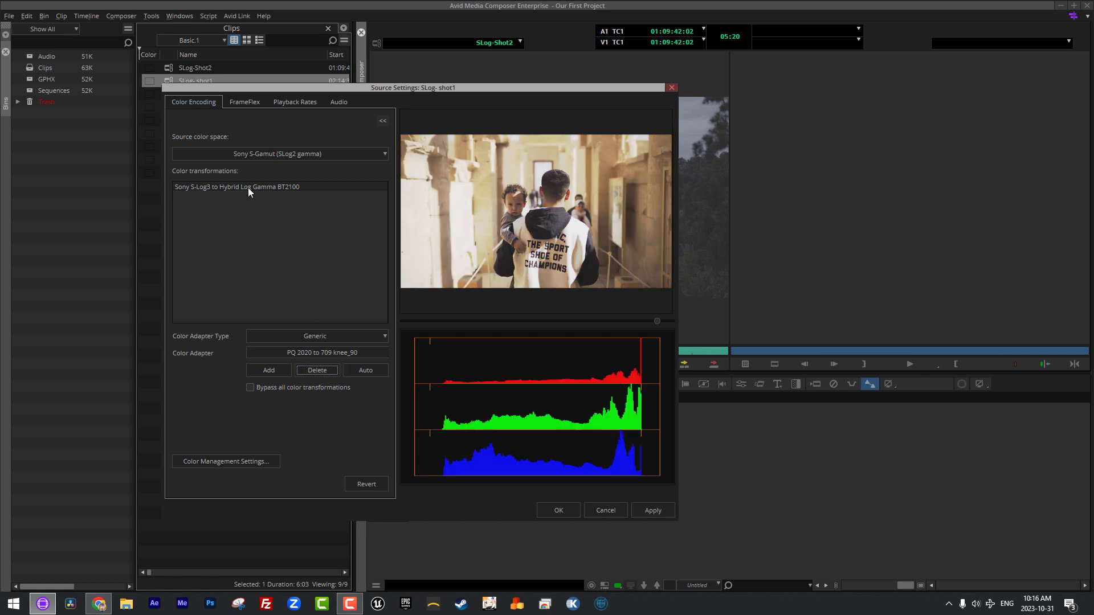
left_click(248, 187)
left_click(323, 372)
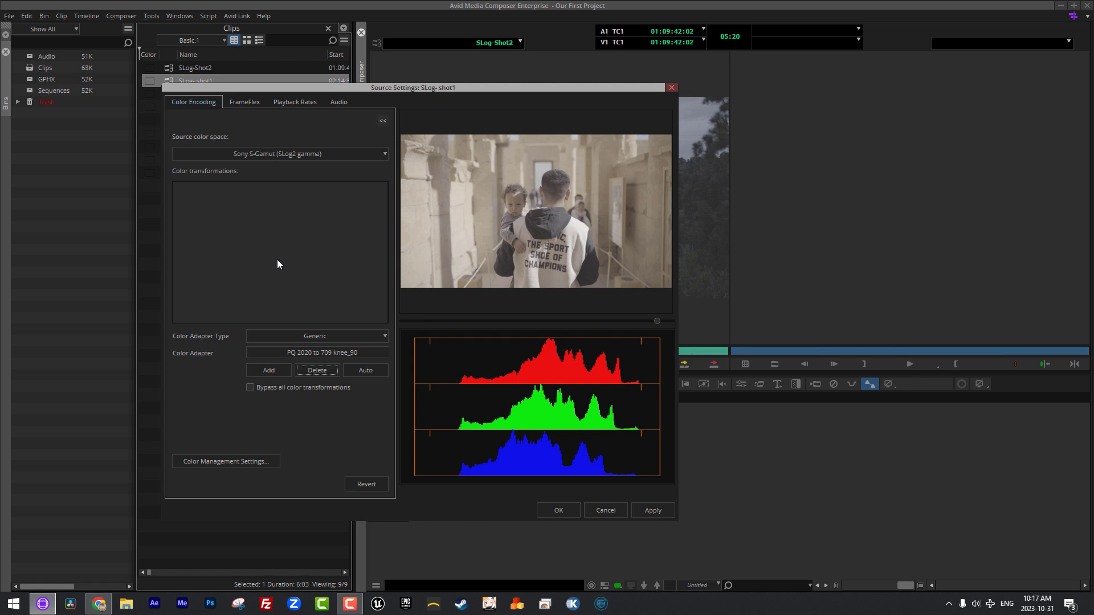
Open the color management settings and delete the S-Log2_to_Rec709 LUT from the shared installed LUTs.
left_click(222, 463)
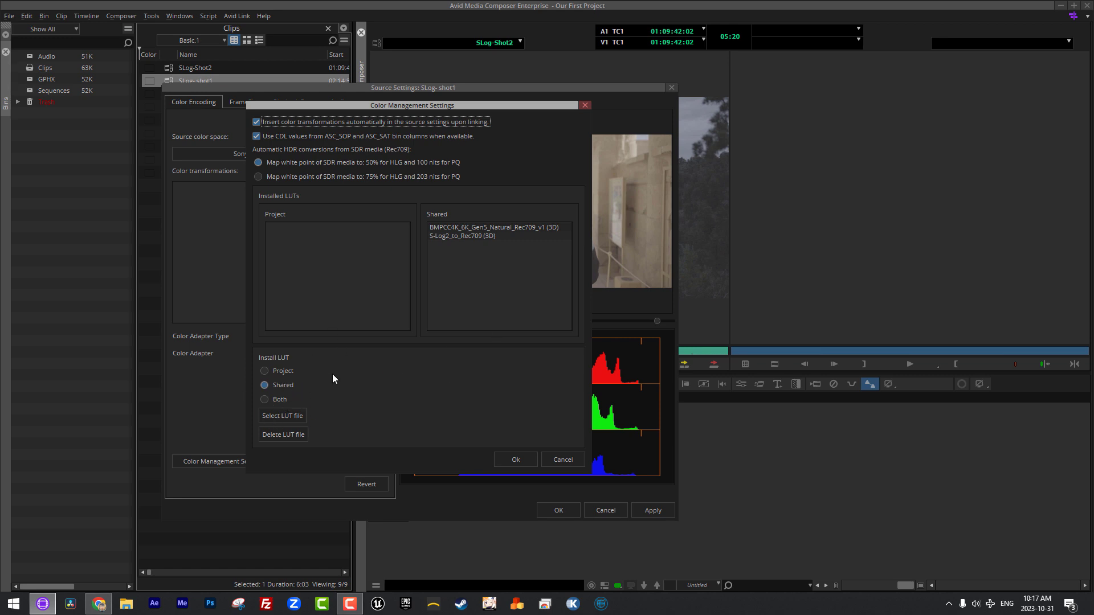
left_click(477, 277)
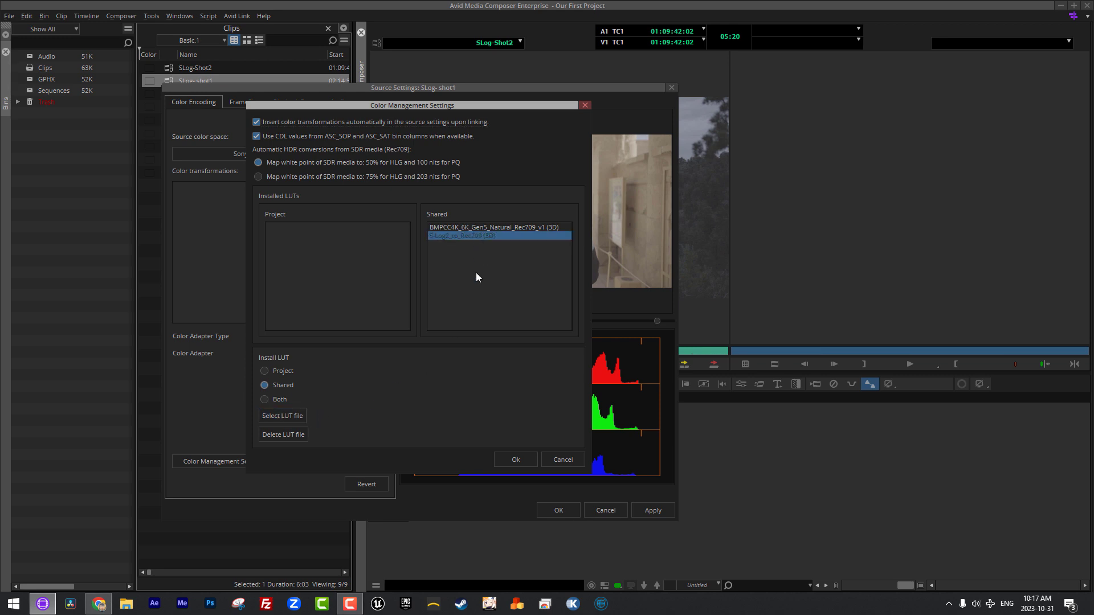
left_click(292, 434)
left_click(393, 284)
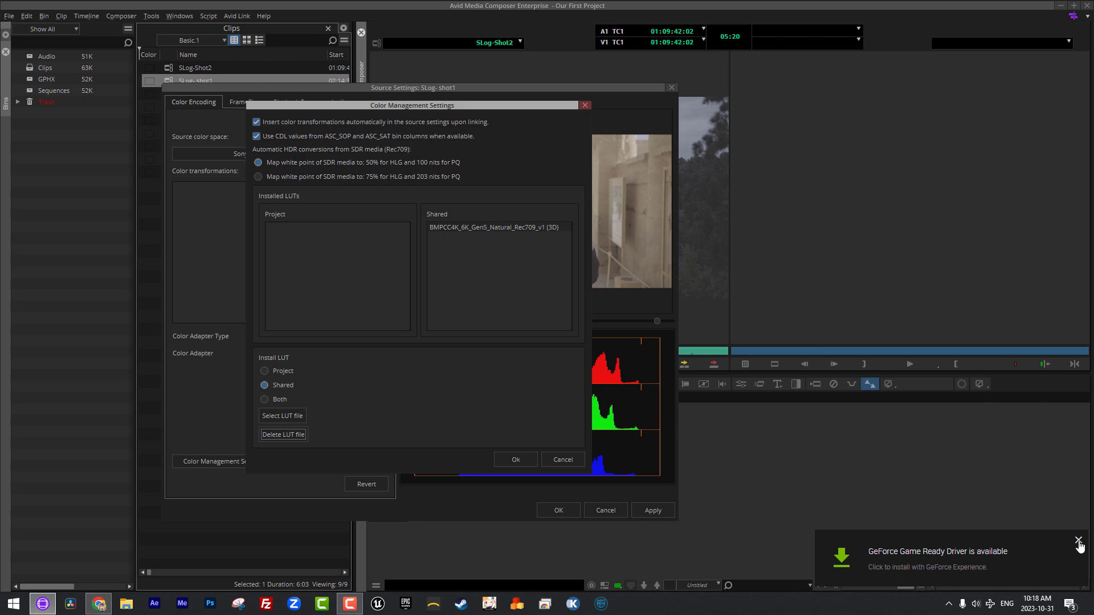
Install S-Log2_to_Rec709.cube from the desktop's Footage > S-Log2 folder as a shared LUT and accept the color management settings.
left_click(282, 417)
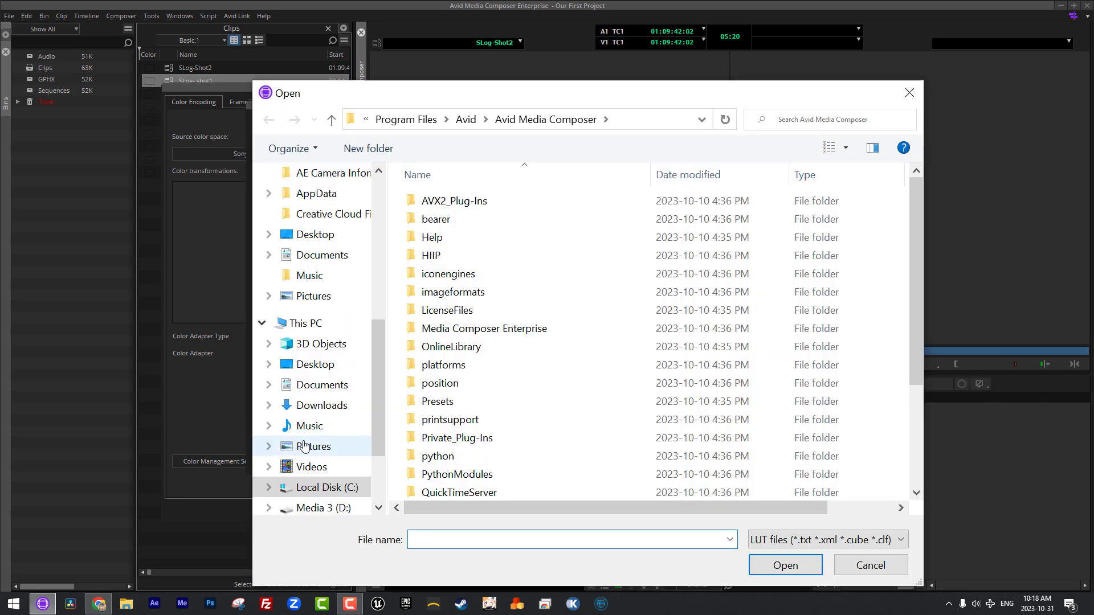
left_click(308, 234)
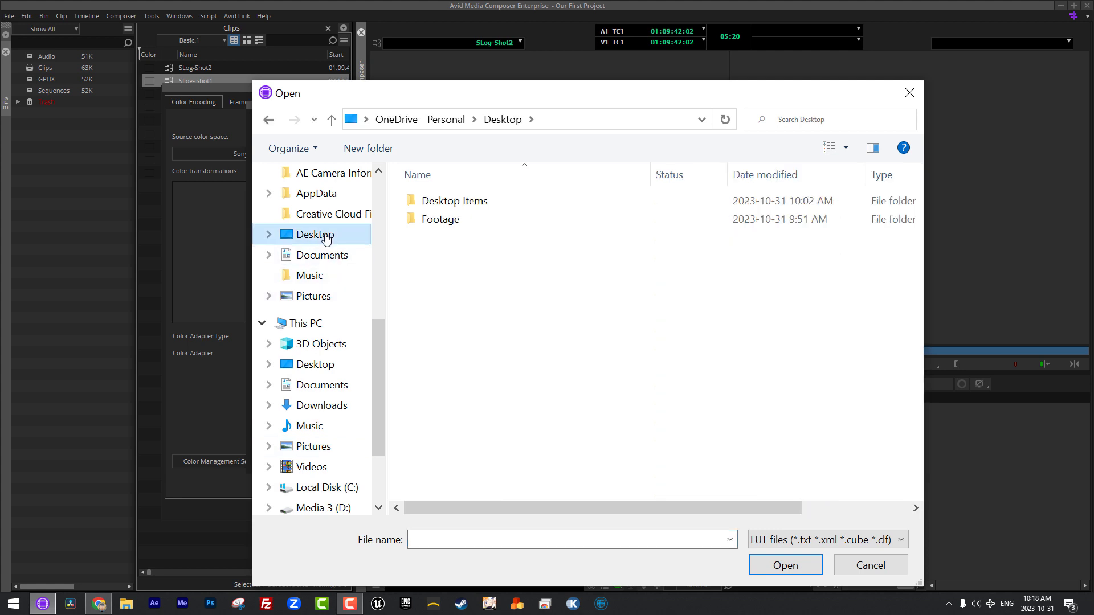
double_click(453, 220)
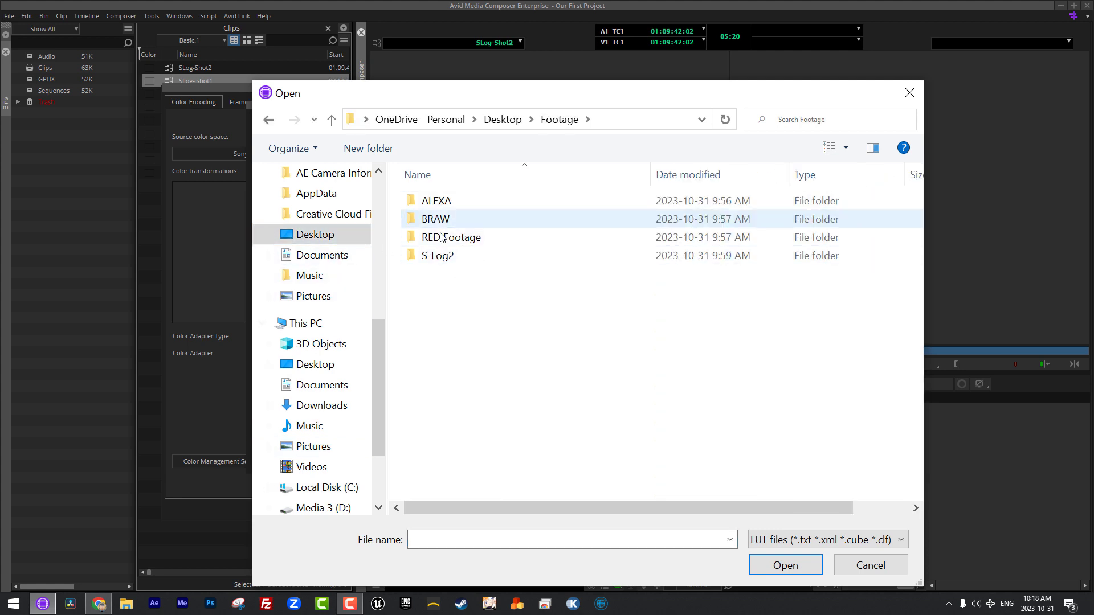
double_click(442, 255)
left_click(490, 200)
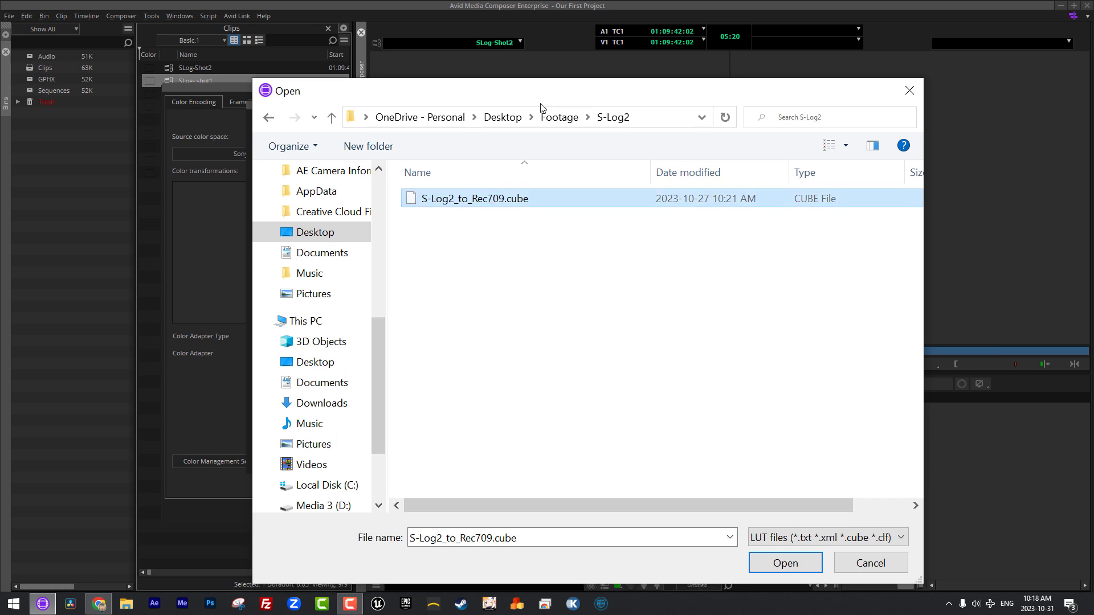
left_click_drag(551, 98, 479, 56)
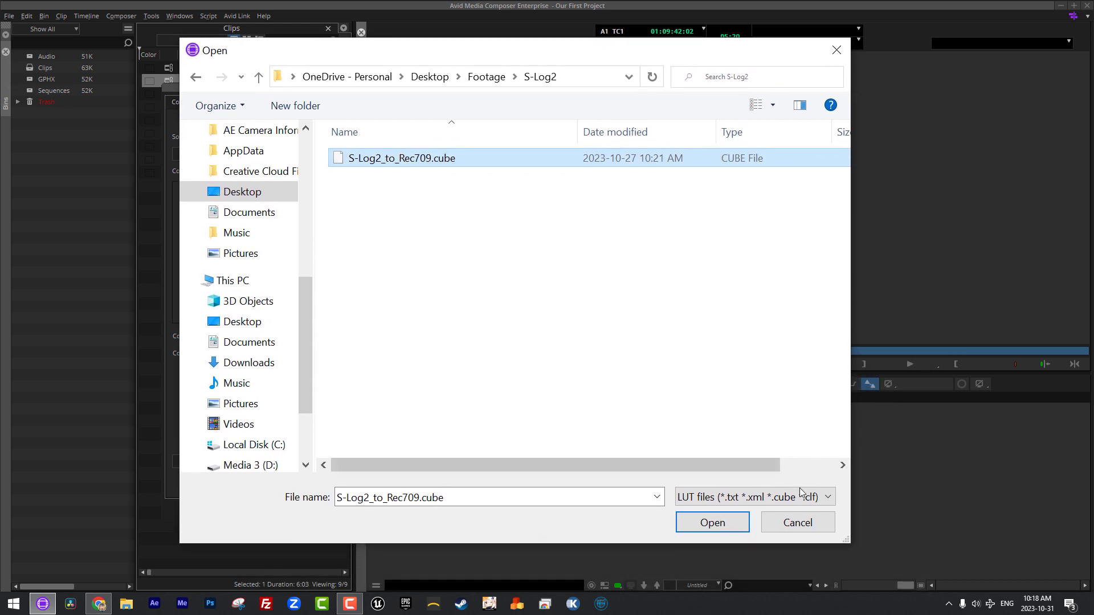
left_click(742, 527)
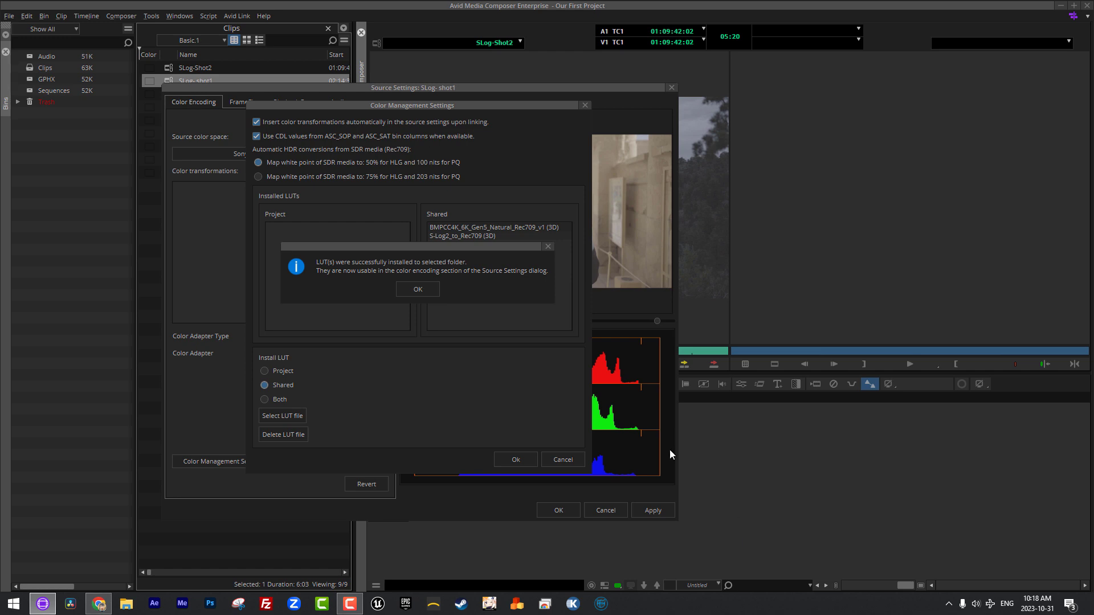
left_click(417, 290)
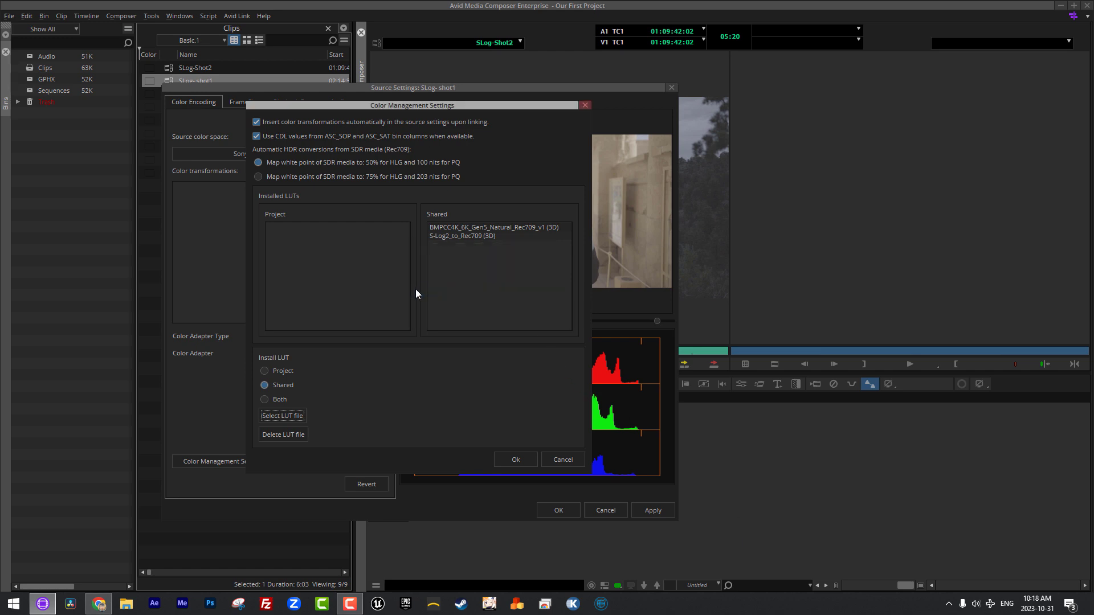
left_click(512, 460)
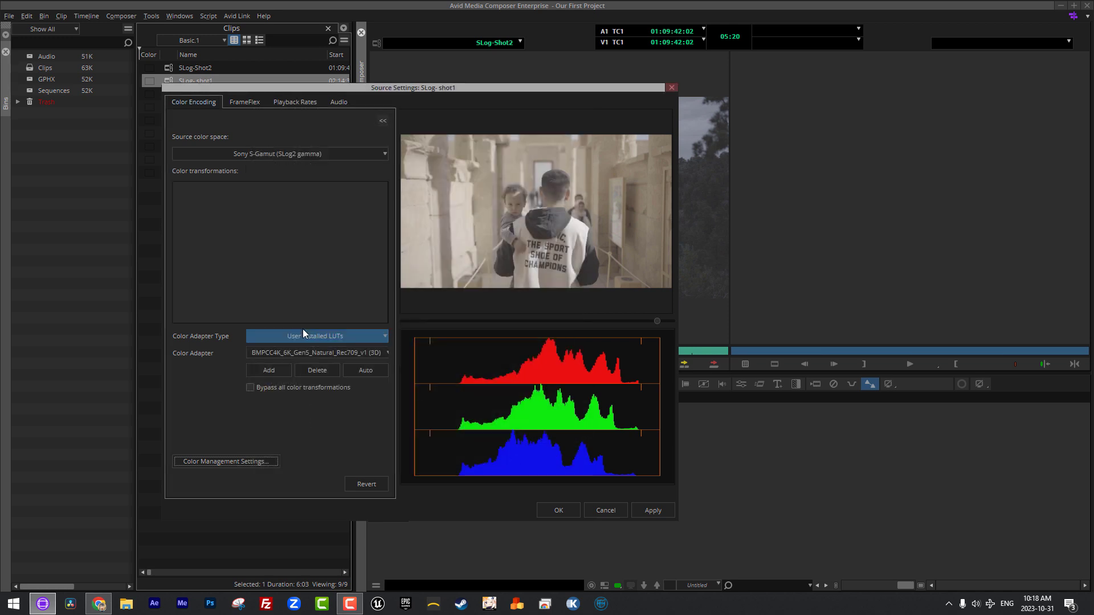
Switch the color adapter type to Generic and look through its list of color adapters.
left_click(317, 340)
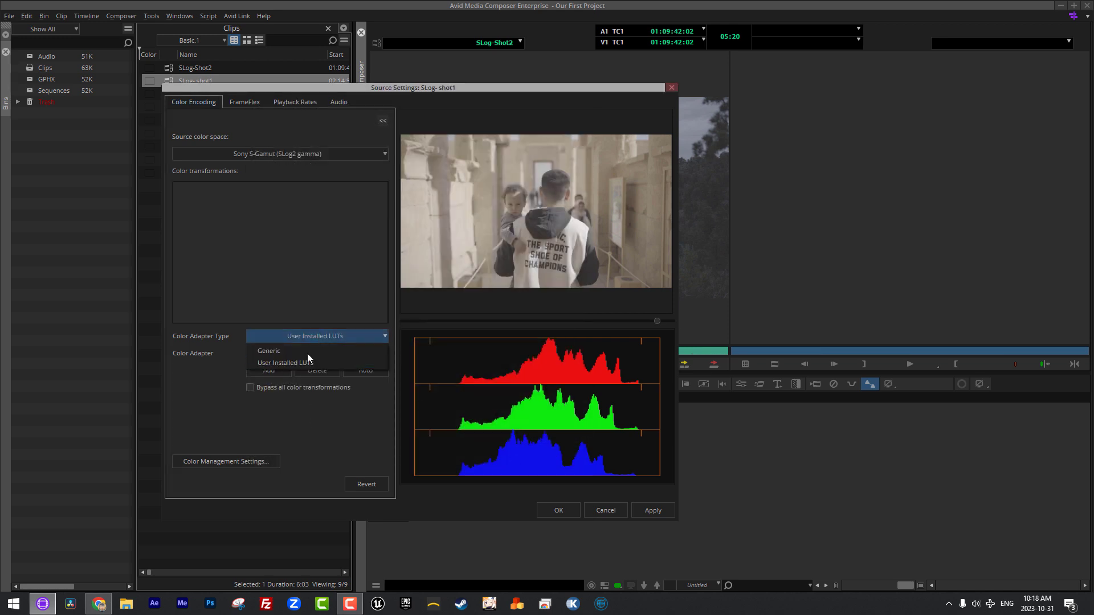
left_click(306, 351)
left_click(312, 352)
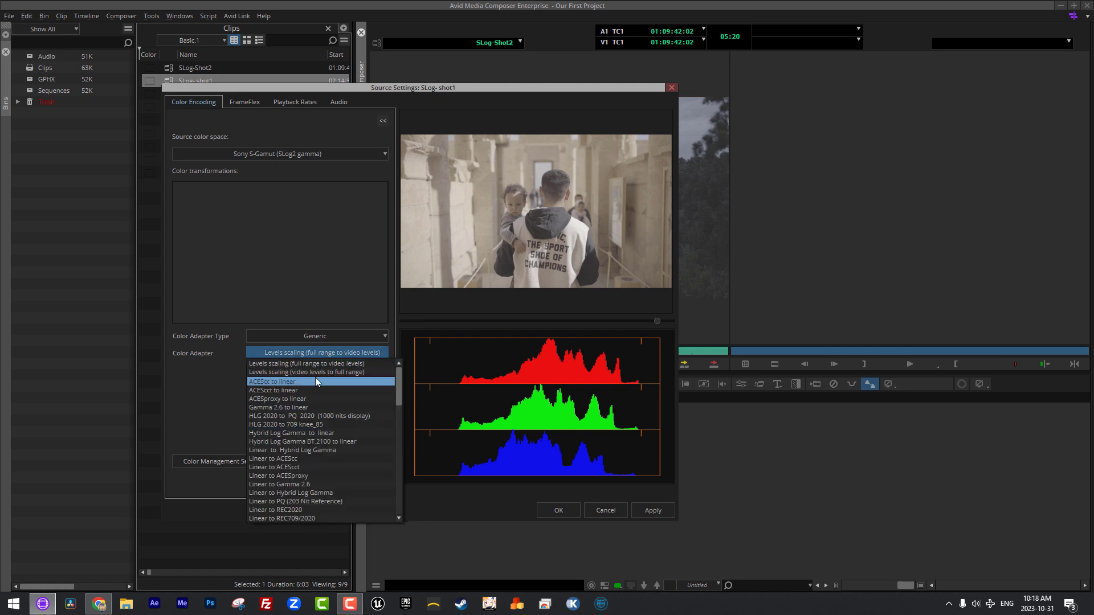
left_click(234, 338)
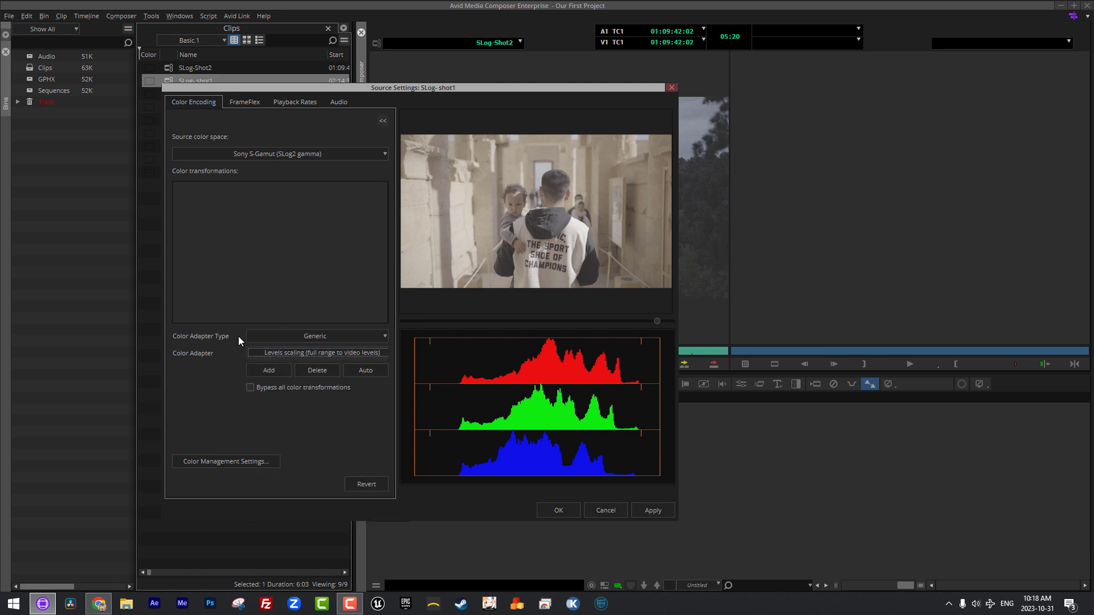
Add the user-installed S-Log2_to_Rec709 (3D) LUT to SLog- shot1's color transformations.
left_click(298, 338)
left_click(283, 362)
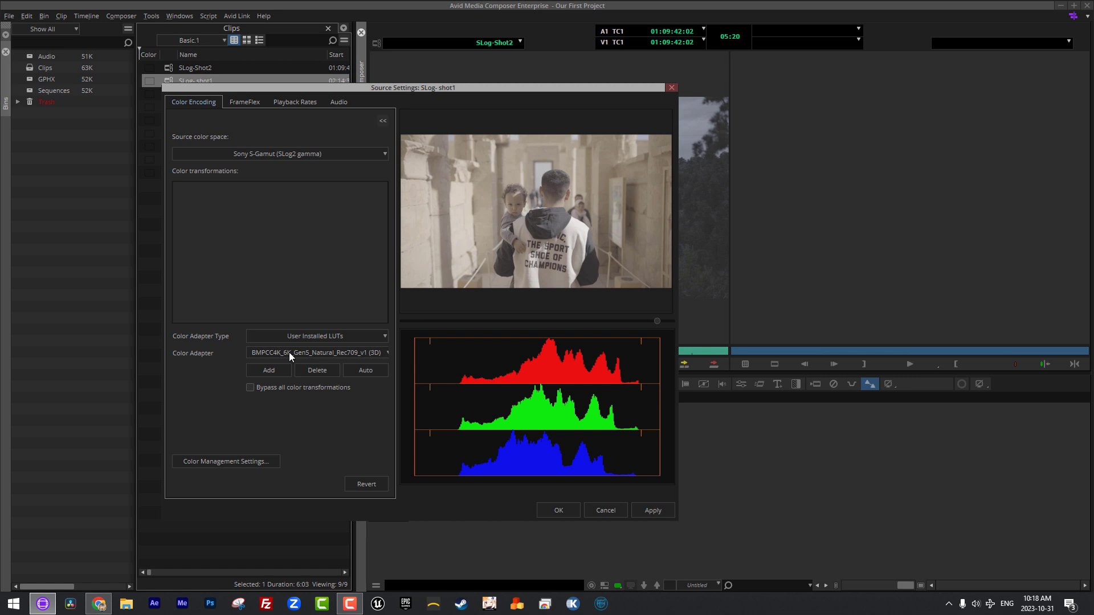
left_click(303, 351)
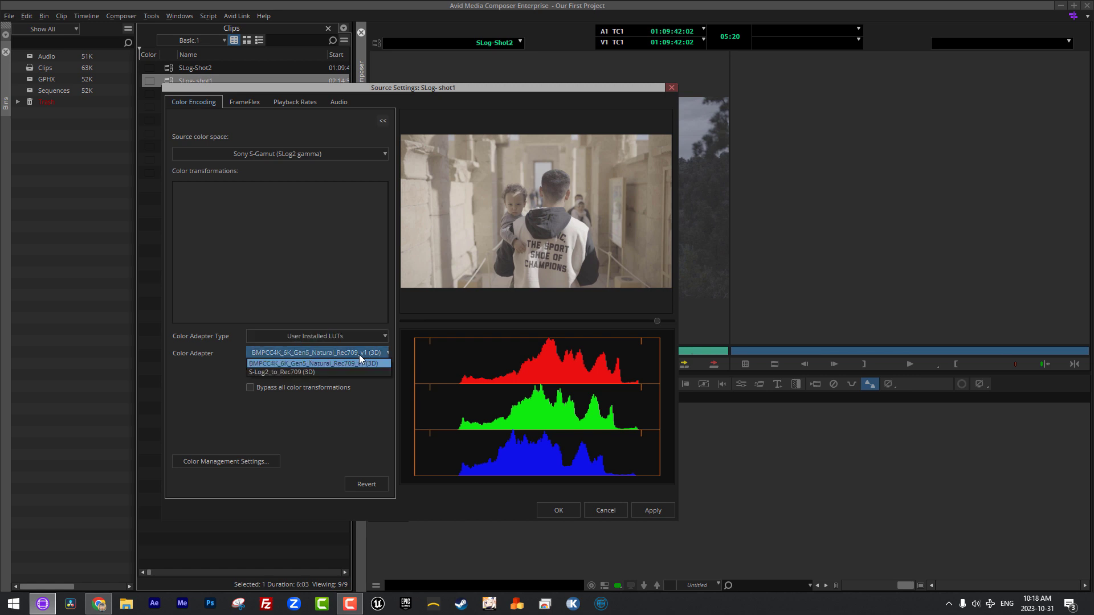
left_click(293, 373)
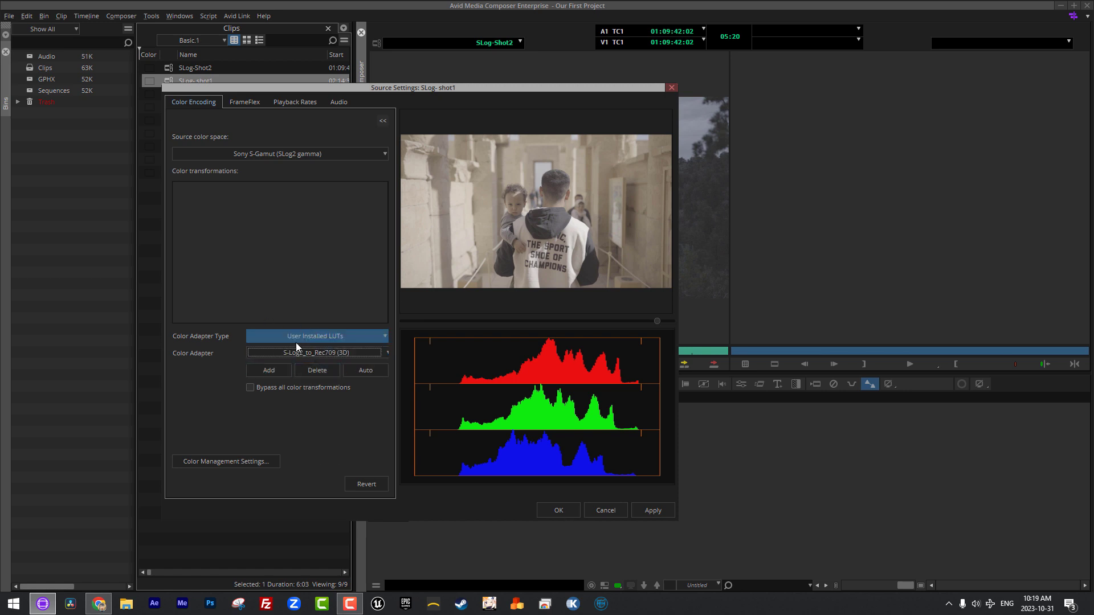
left_click(268, 370)
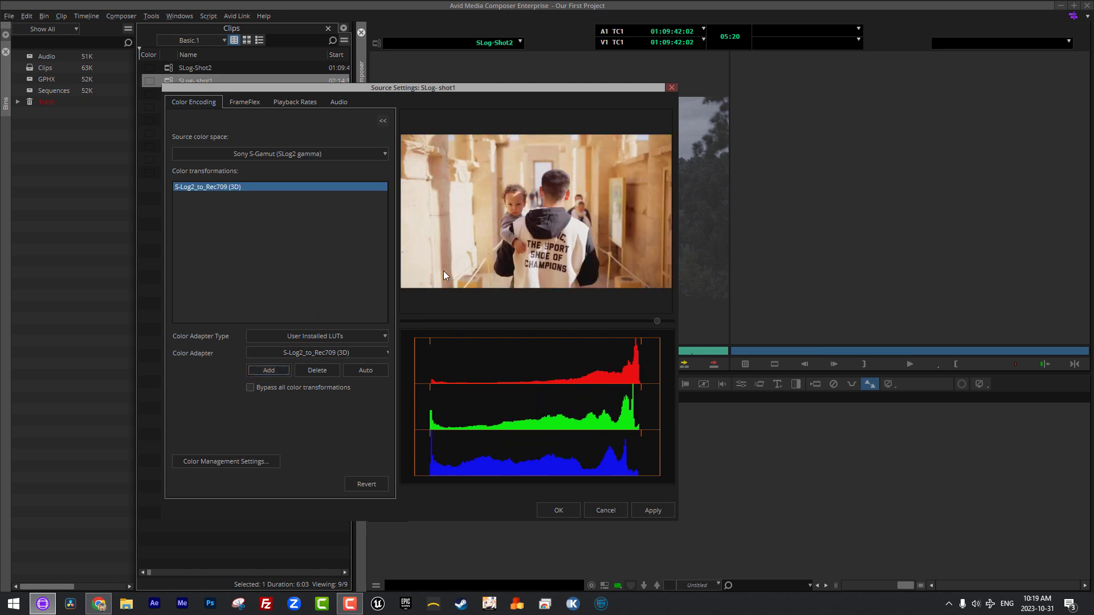
Preview the LUT on other frames of SLog- shot1, and apply and accept the source settings.
left_click_drag(523, 320, 487, 323)
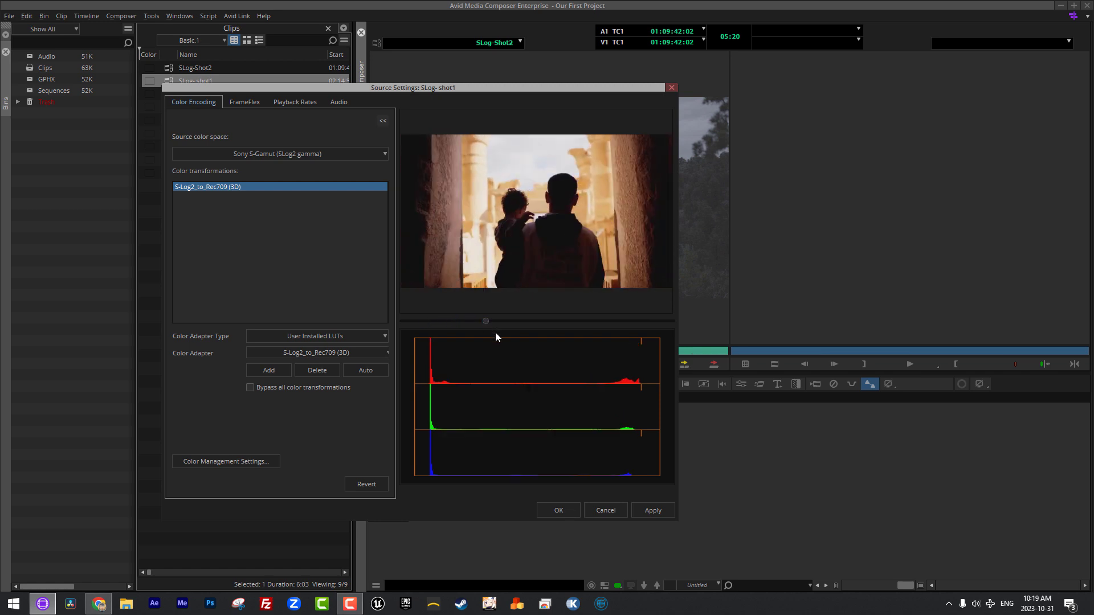
left_click(562, 321)
mouse_move(562, 320)
left_mouse_down()
mouse_move(616, 322)
mouse_move(571, 321)
left_mouse_up()
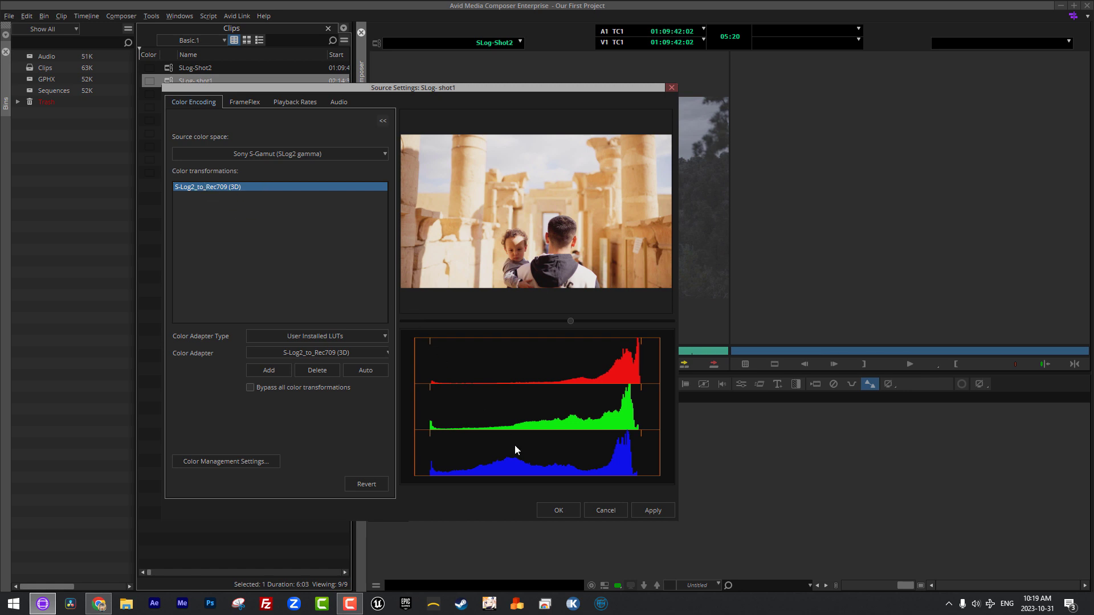
left_click(649, 510)
left_click(559, 510)
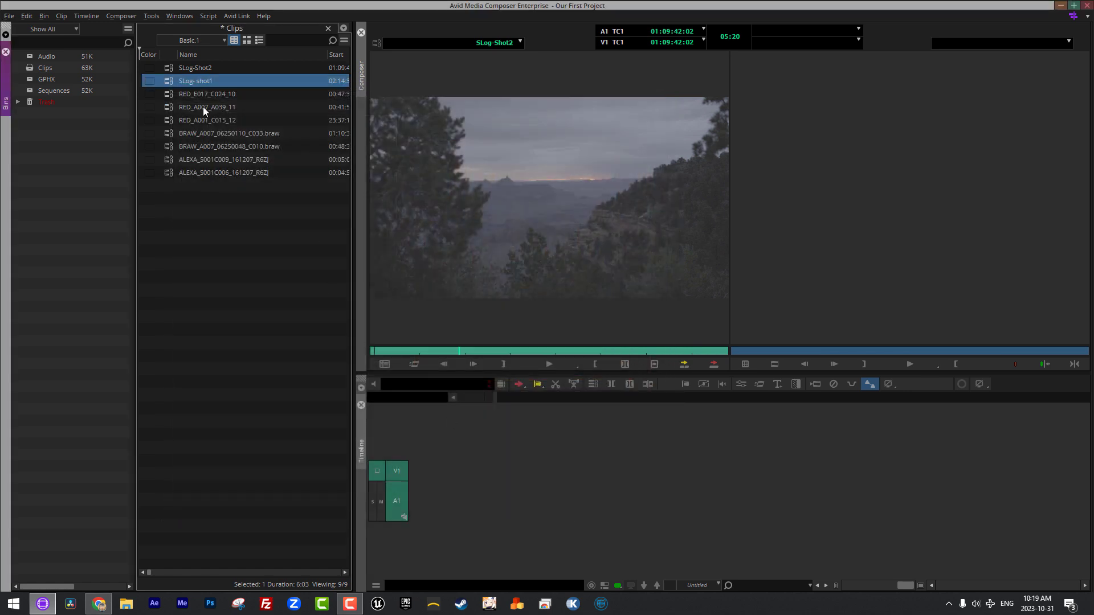
Load SLog- shot1 and SLog-Shot2 in the source monitor to compare their color.
double_click(166, 68)
double_click(166, 79)
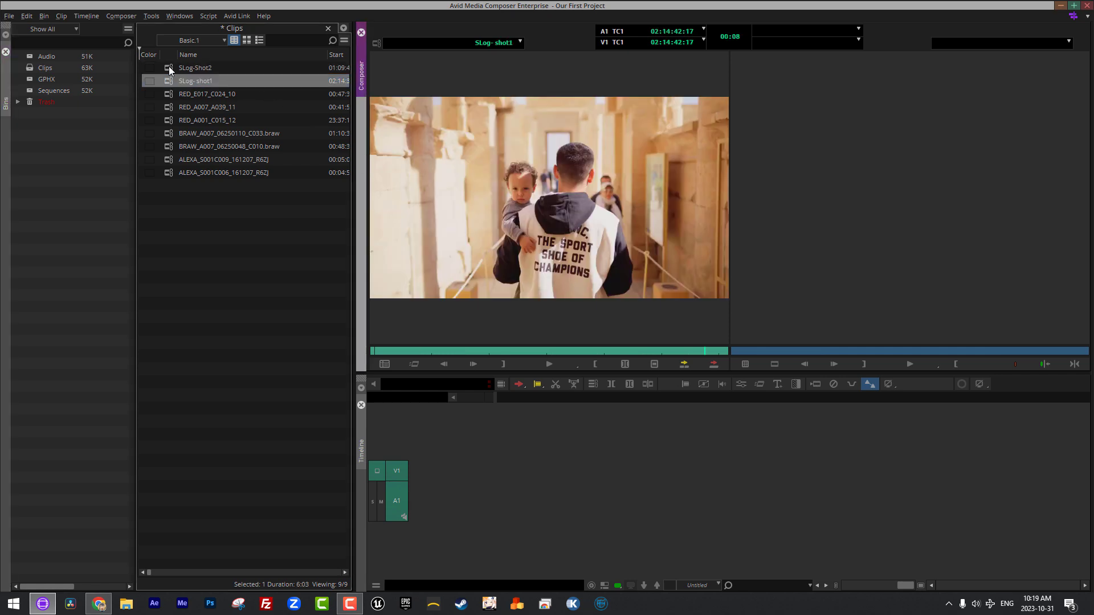
double_click(169, 68)
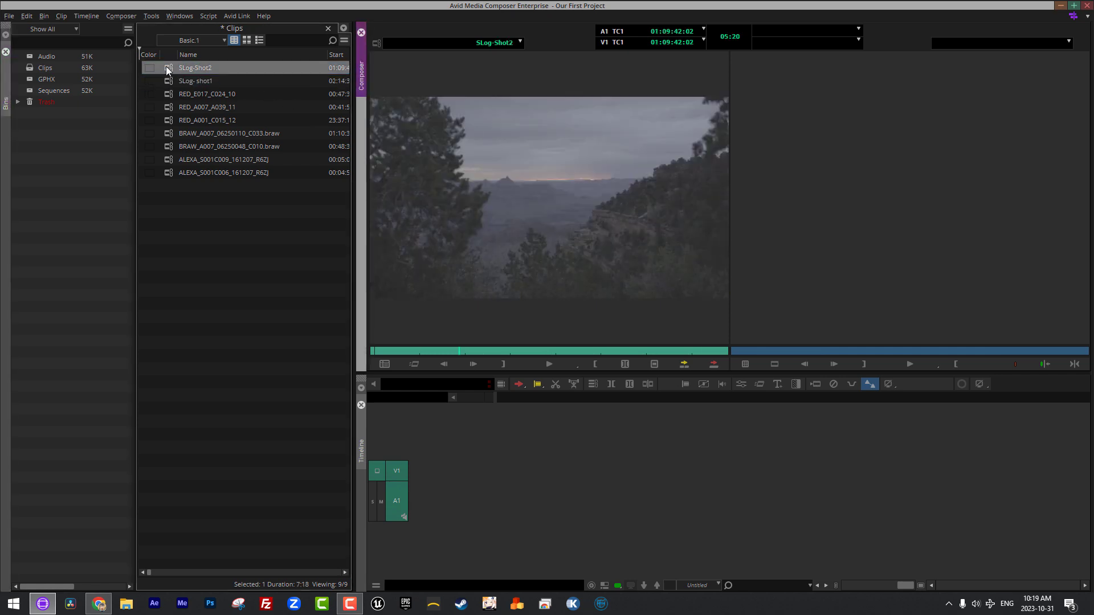
Apply the user-installed S-Log2_to_Rec709 (3D) LUT in SLog-Shot2's source settings and check the clip near its start.
right_click(169, 70)
left_click(195, 9)
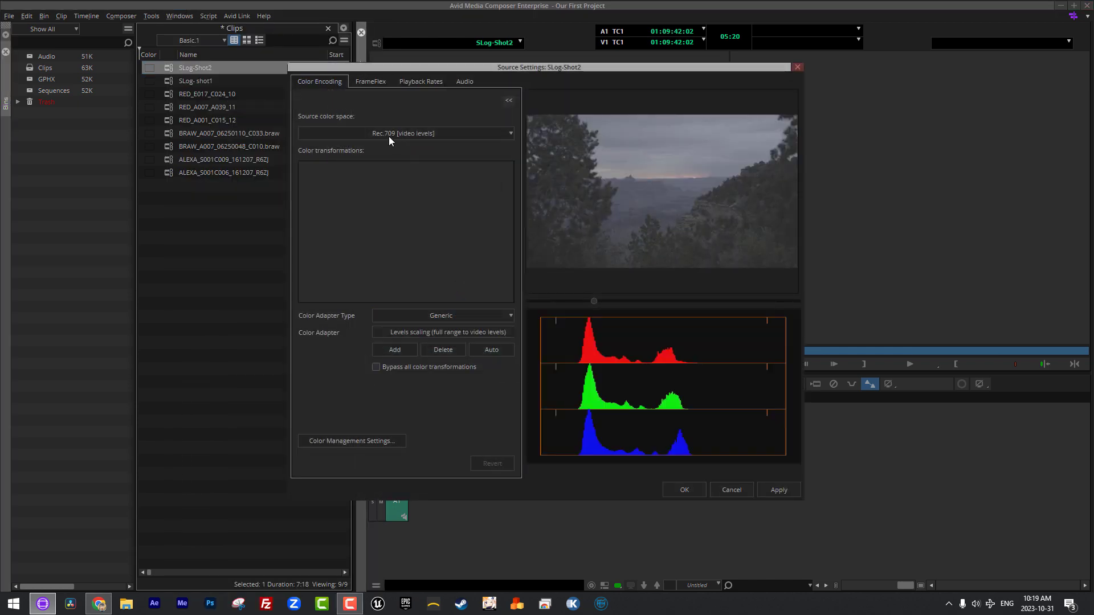
left_click(443, 317)
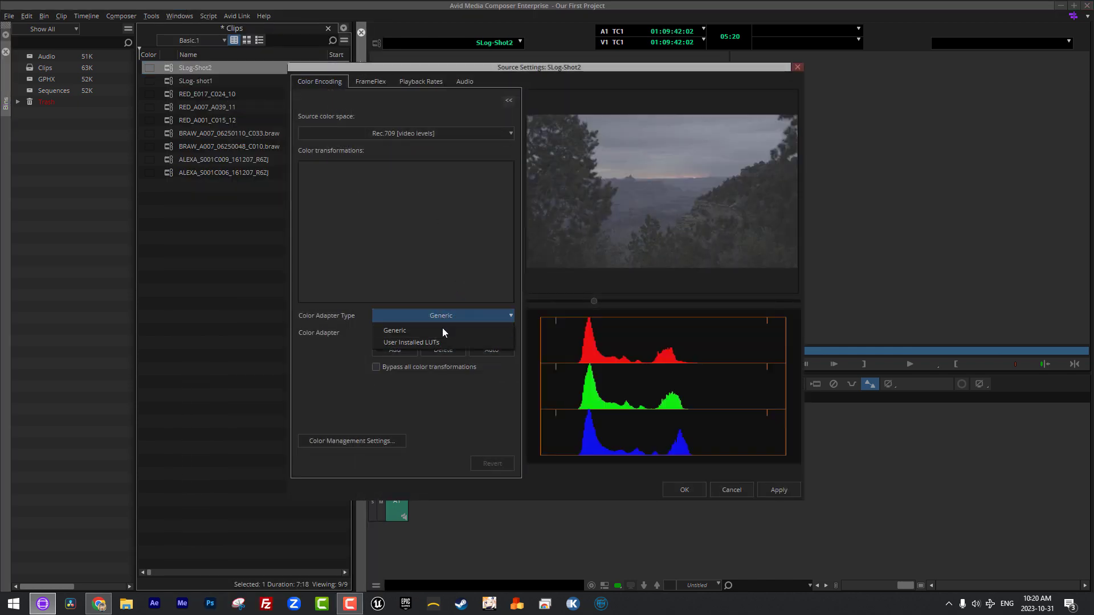
left_click(437, 334)
left_click(436, 334)
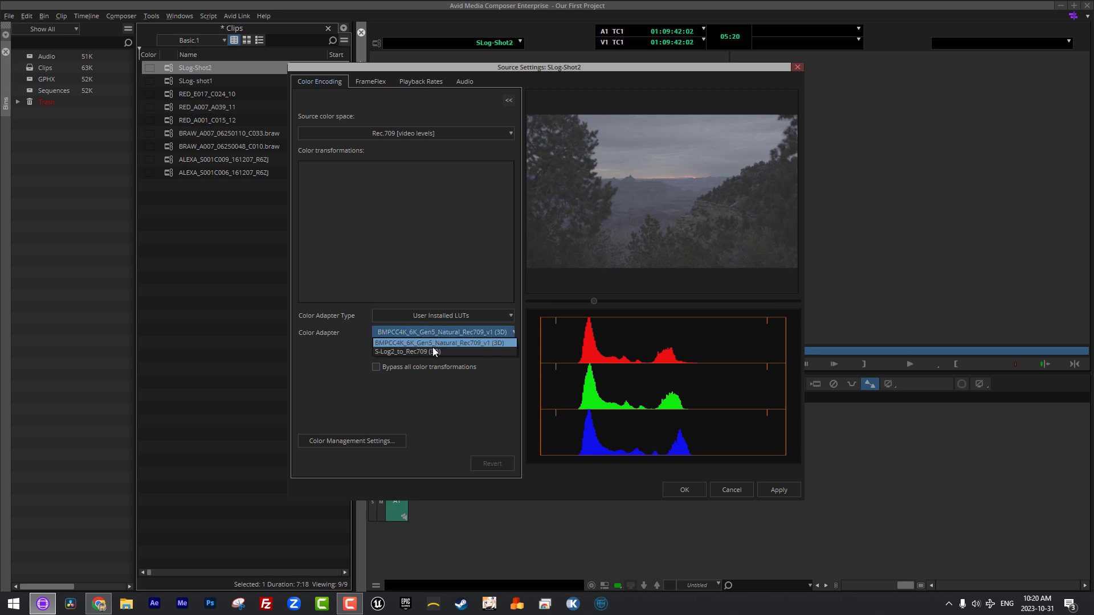
left_click(433, 349)
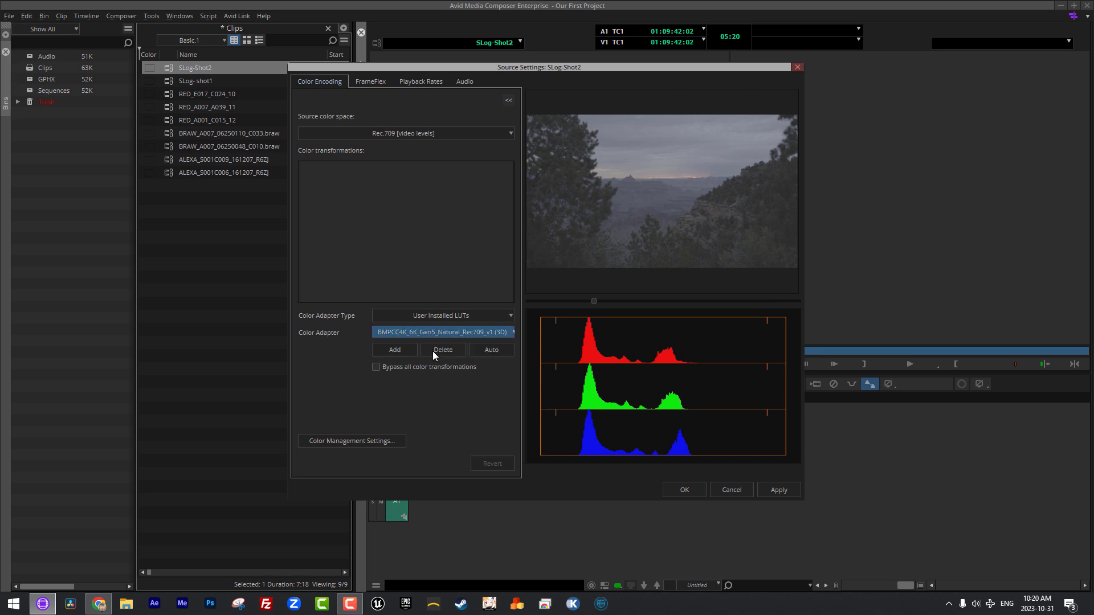
left_click(395, 349)
left_click(783, 489)
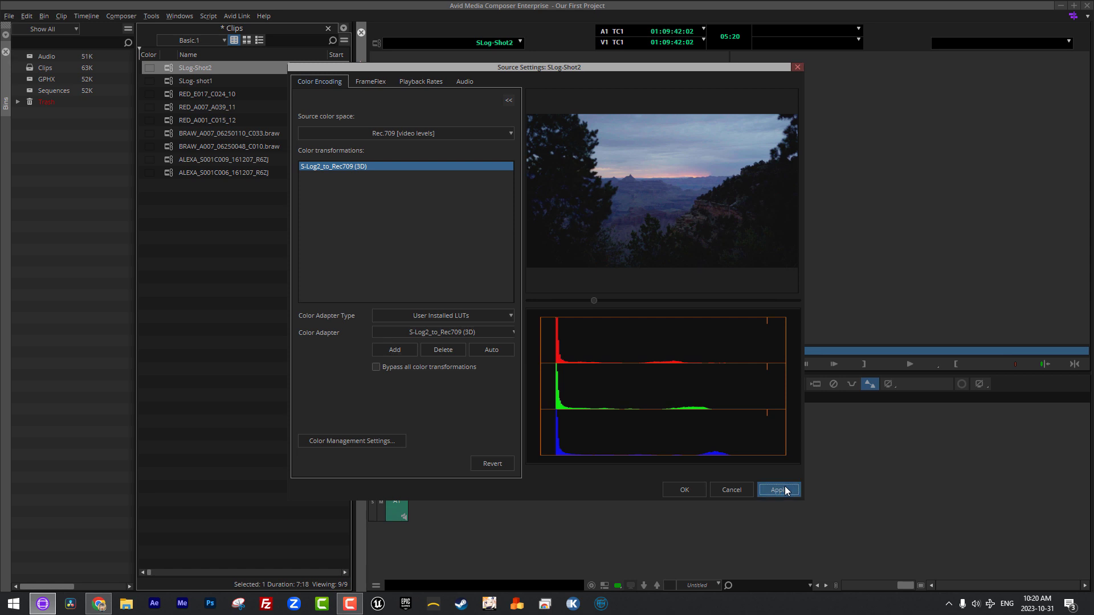
left_click(688, 488)
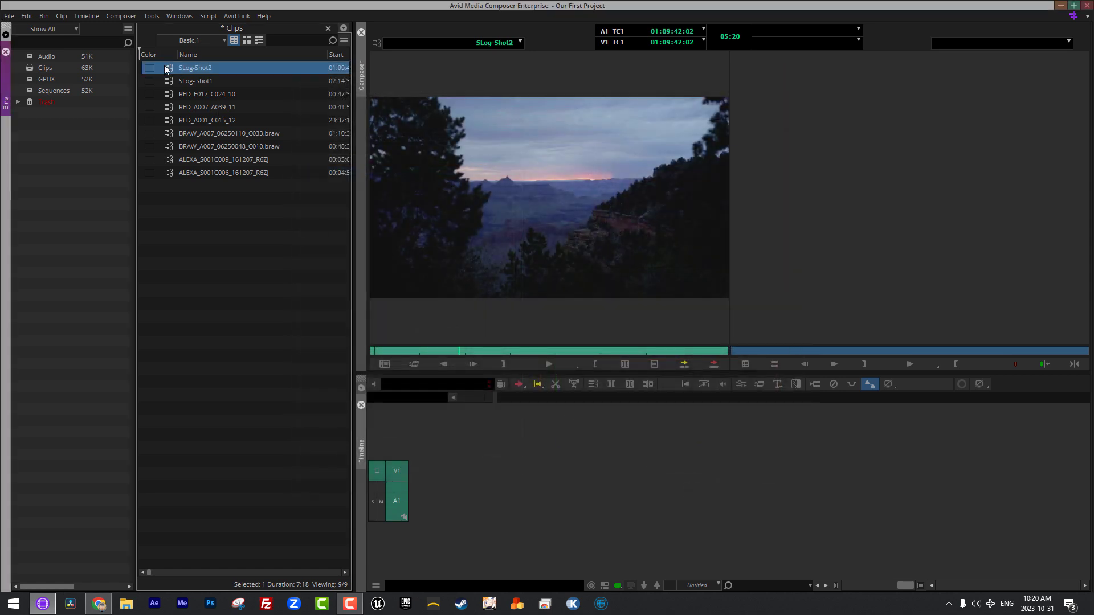
mouse_move(421, 351)
left_mouse_down()
mouse_move(705, 344)
mouse_move(375, 343)
mouse_move(723, 353)
mouse_move(315, 330)
left_mouse_up()
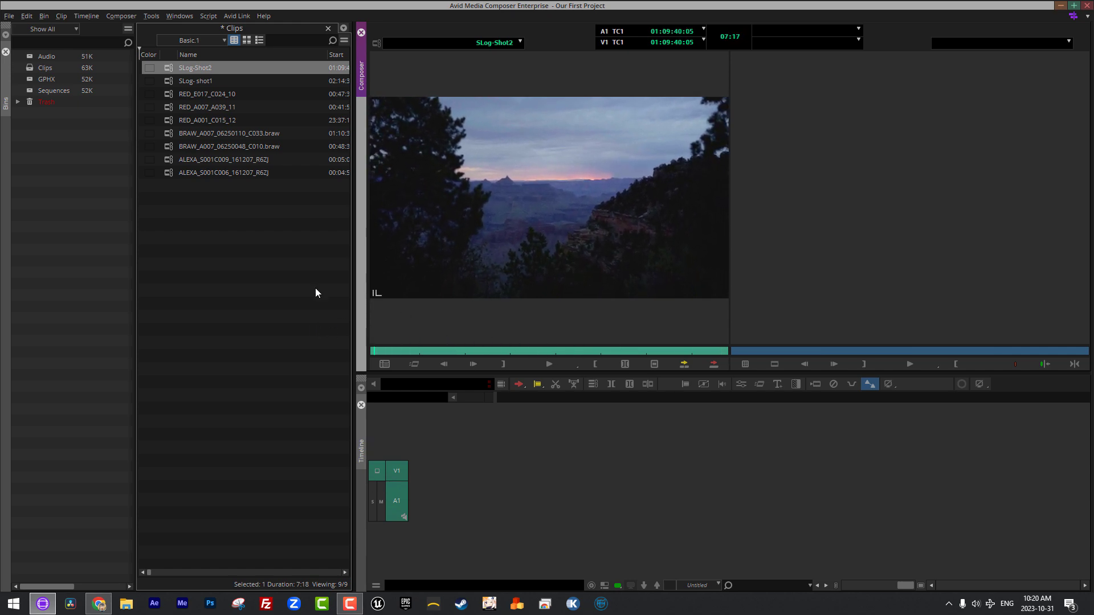
left_click(269, 268)
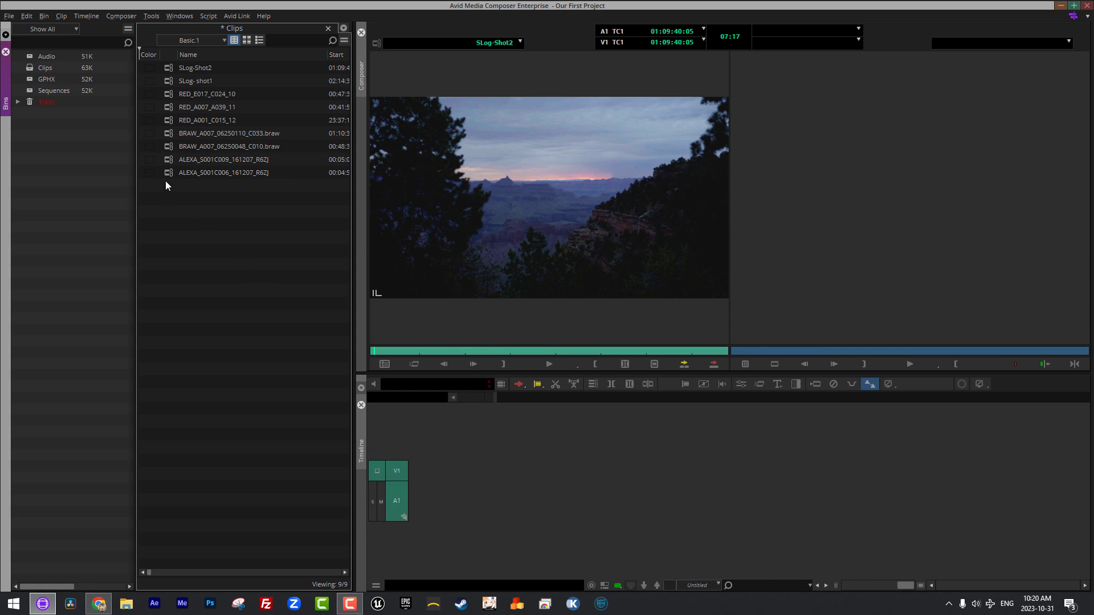
Load ALEXA_S001C009_161207_R6ZJ and delete the Levels scaling (video levels to full range) transformation in its source settings.
double_click(171, 163)
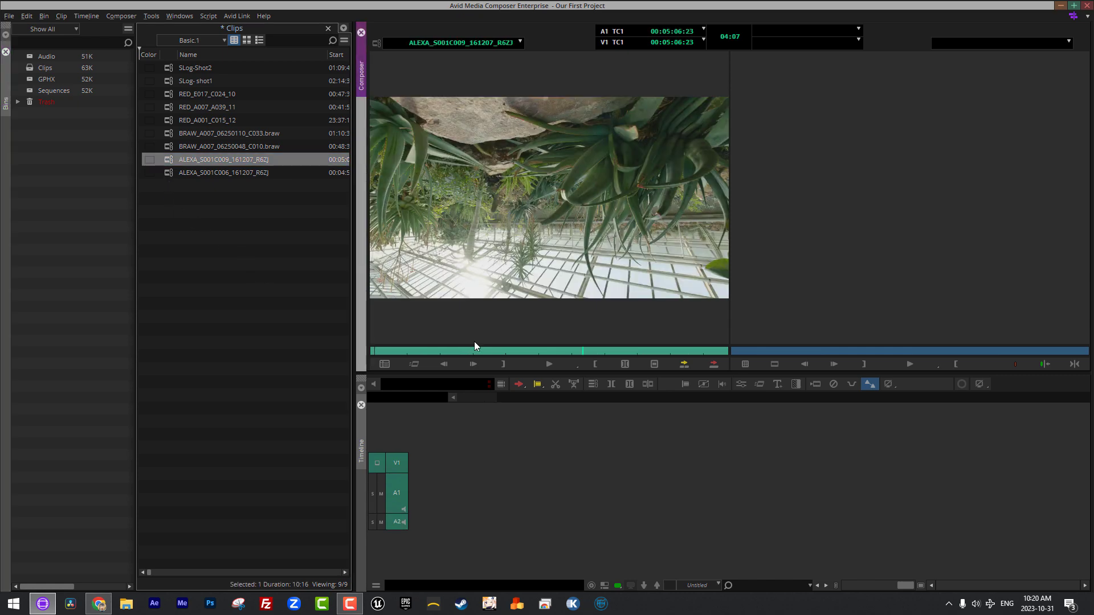
left_click(505, 351)
left_click(173, 158)
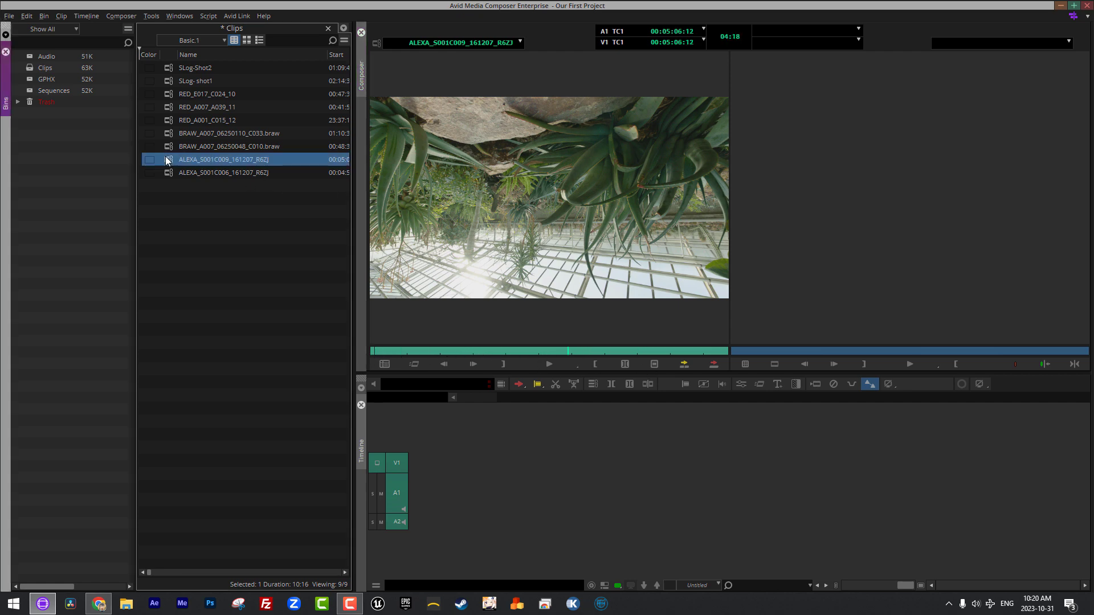
right_click(174, 158)
left_click(209, 8)
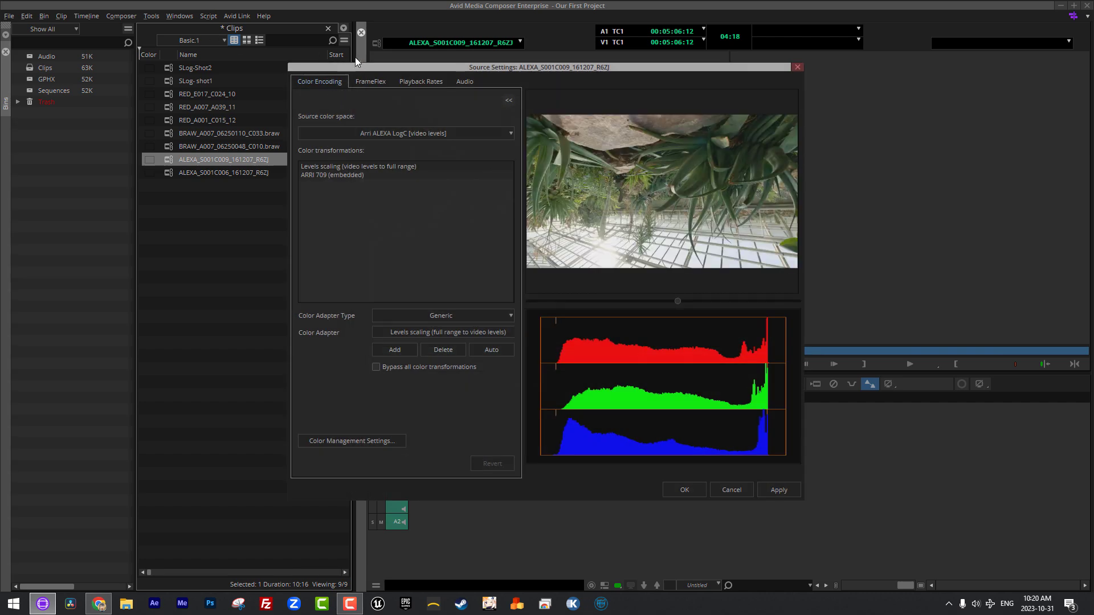
left_click_drag(372, 69, 183, 70)
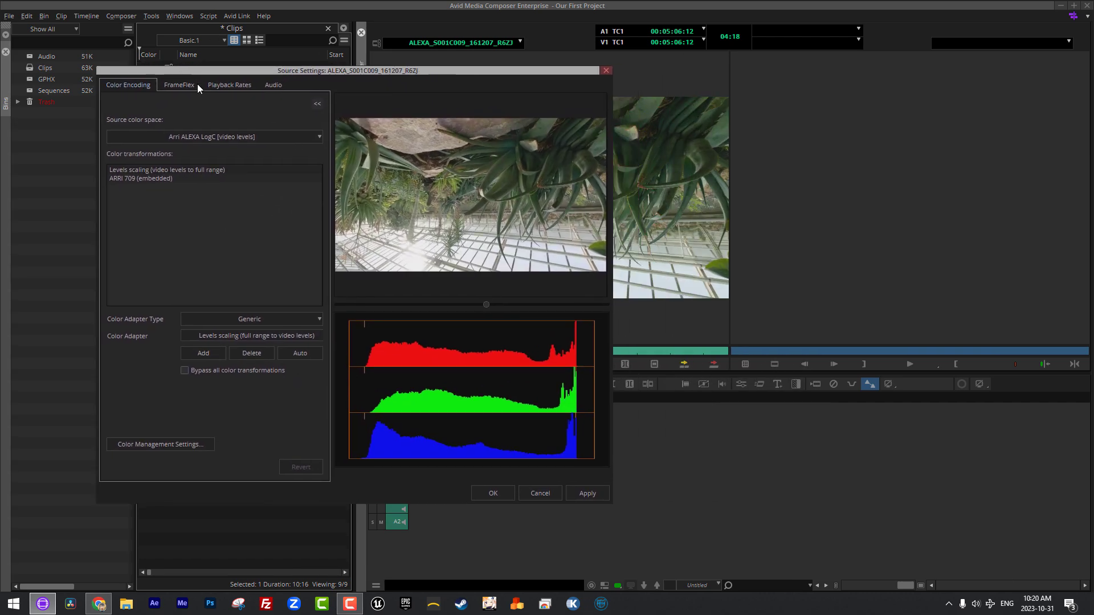
left_click(213, 171)
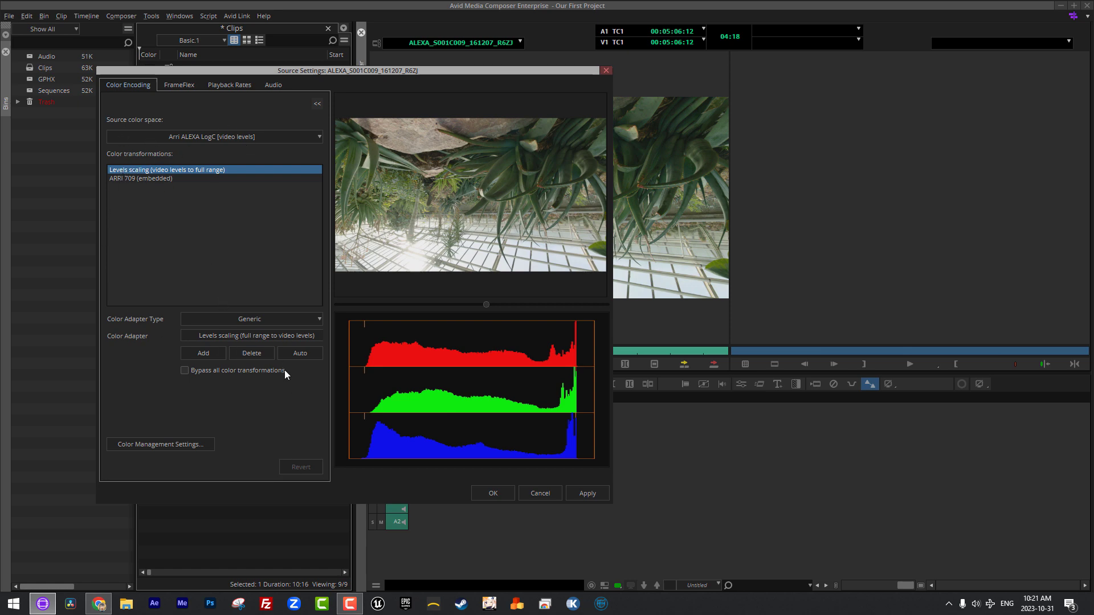
left_click(241, 355)
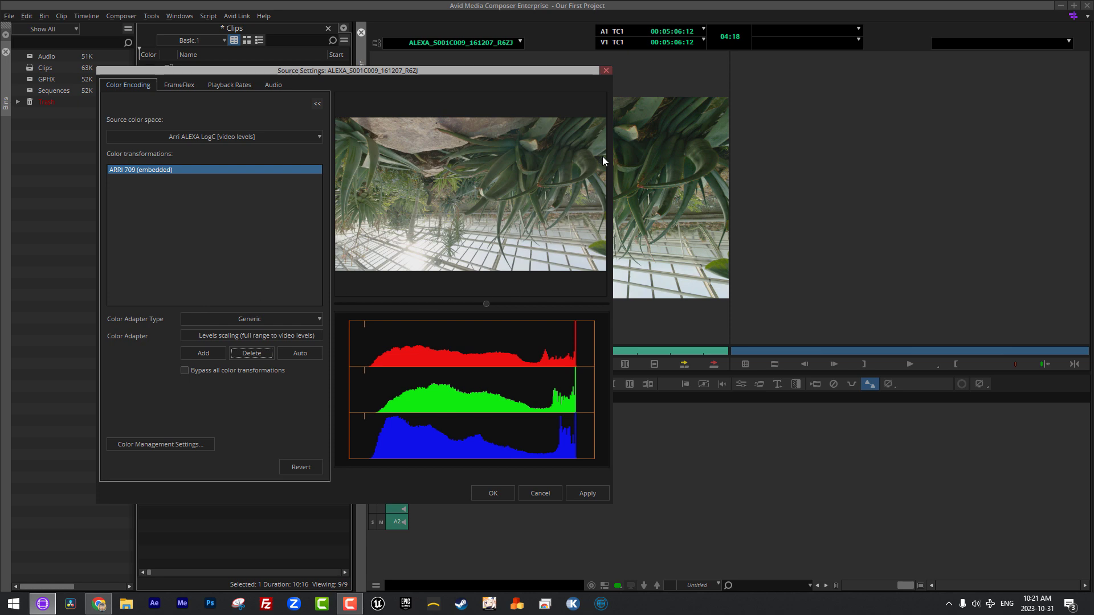
Rotate the ALEXA_S001C009_161207_R6ZJ image 180 degrees with FrameFlex and return to its color encoding settings.
left_click(182, 84)
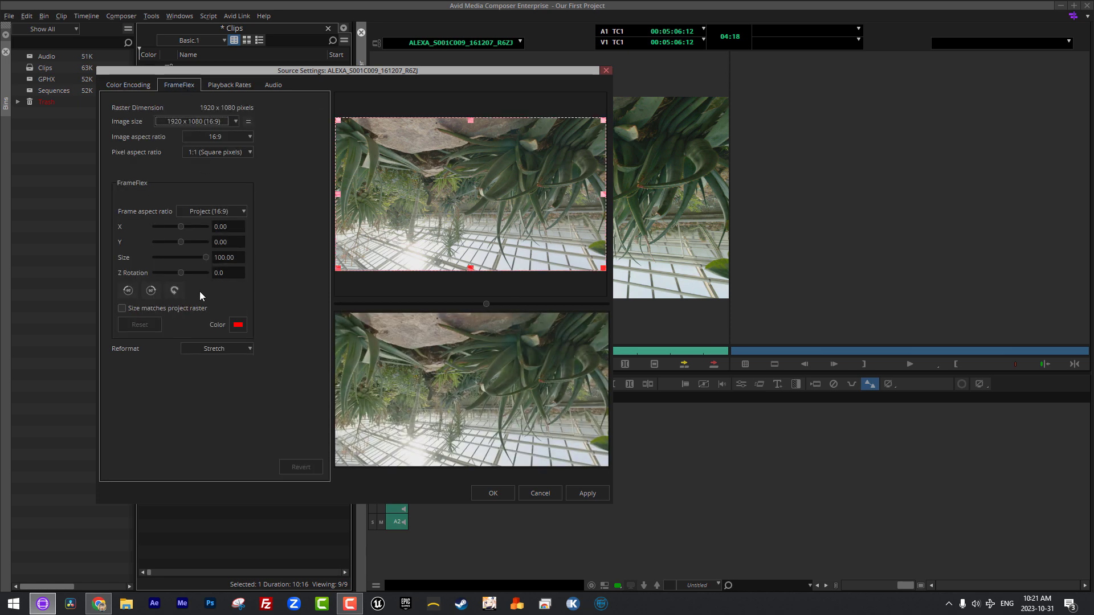
left_click(151, 291)
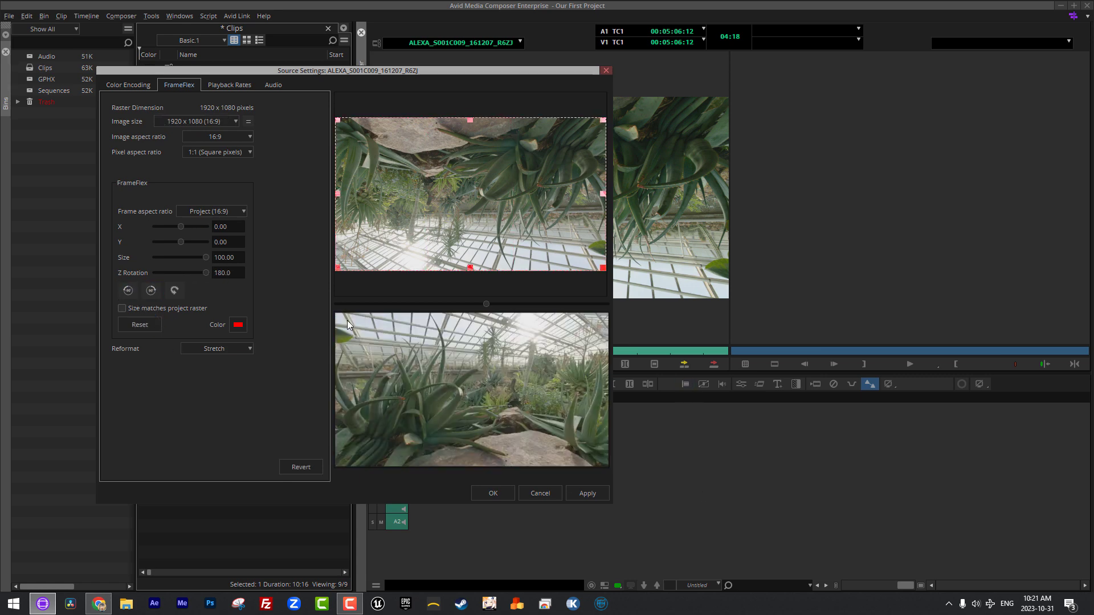
left_click(144, 85)
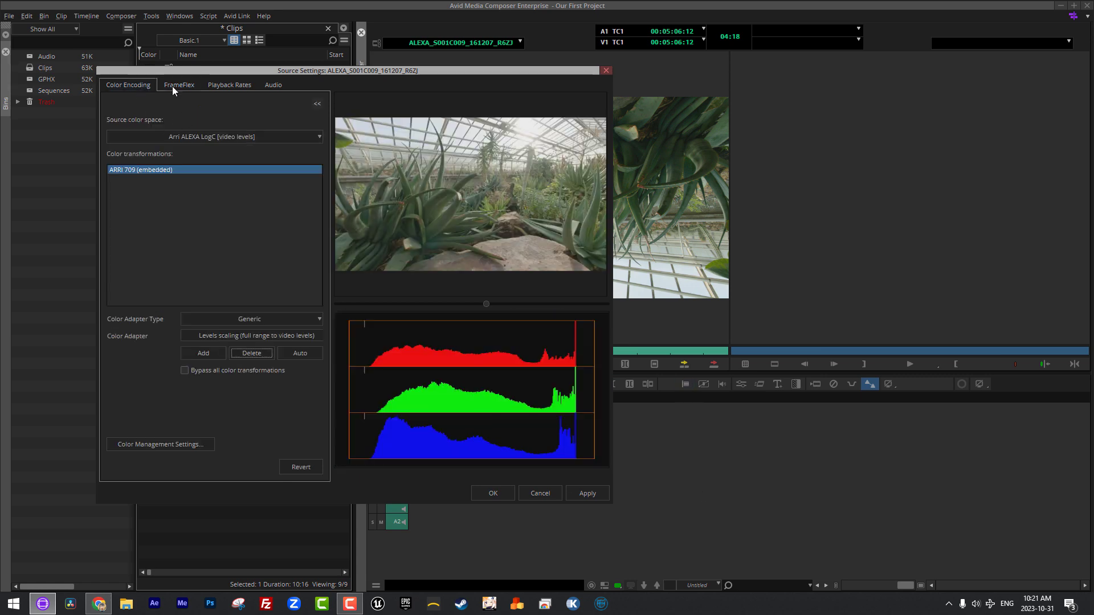
Replace the ARRI 709 (embedded) transformation with the ARRI ALEXA LogC to REC709 color adapter, and apply and accept the source settings.
left_click(188, 172)
left_click(267, 353)
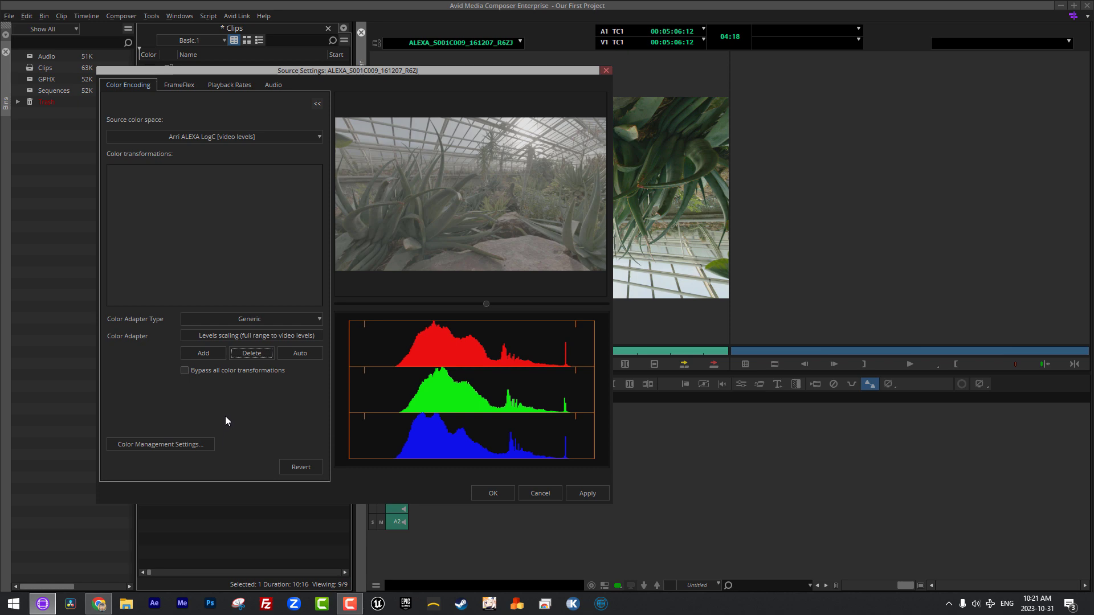
left_click(256, 335)
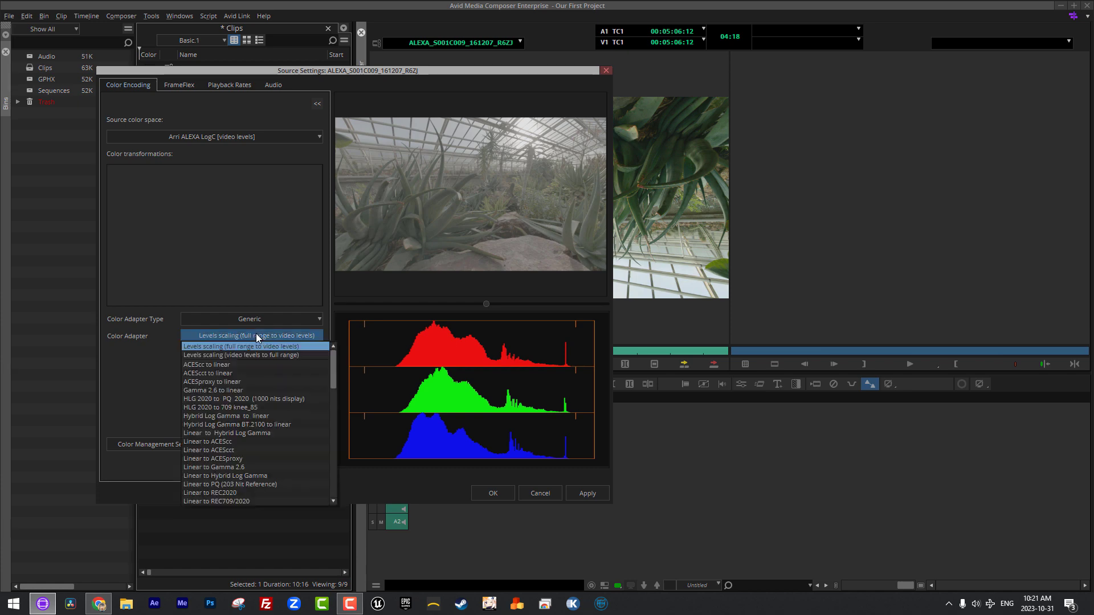
scroll(258, 423, "down", 10)
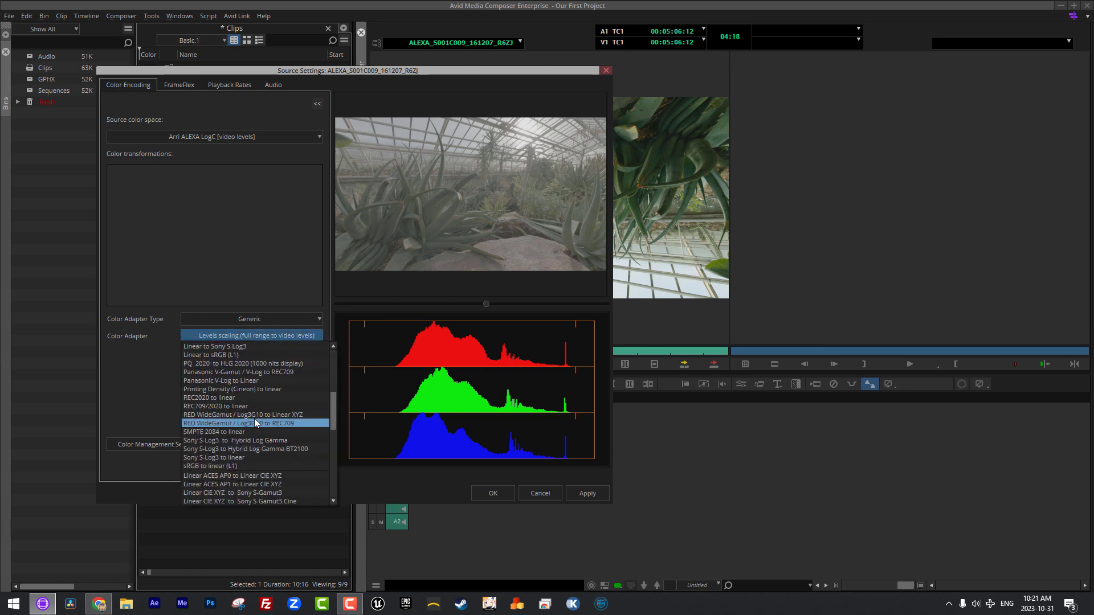
scroll(254, 416, "down", 1)
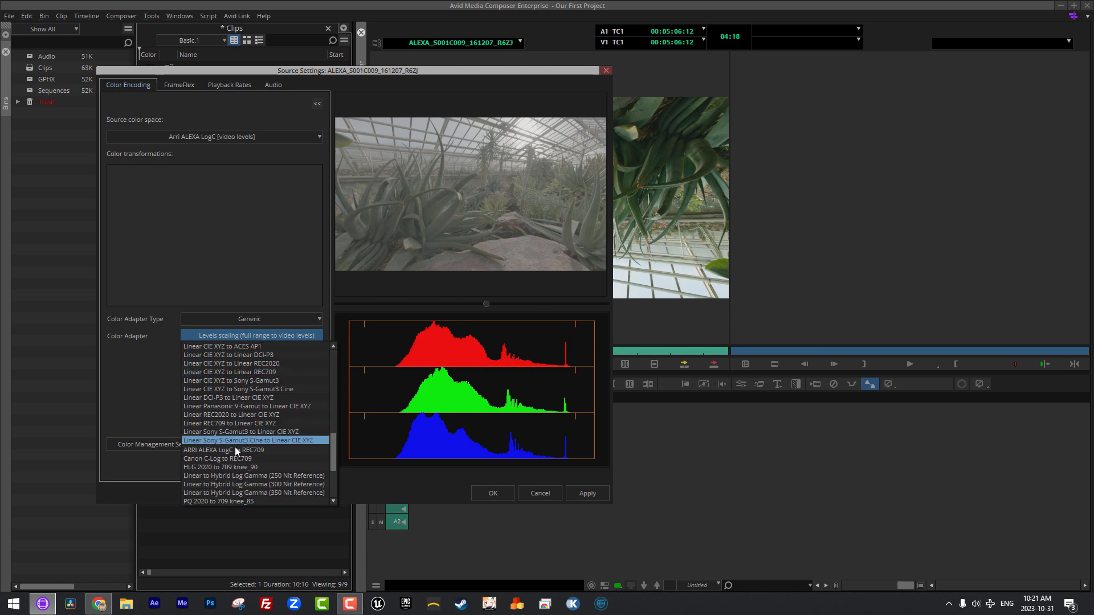
left_click(256, 450)
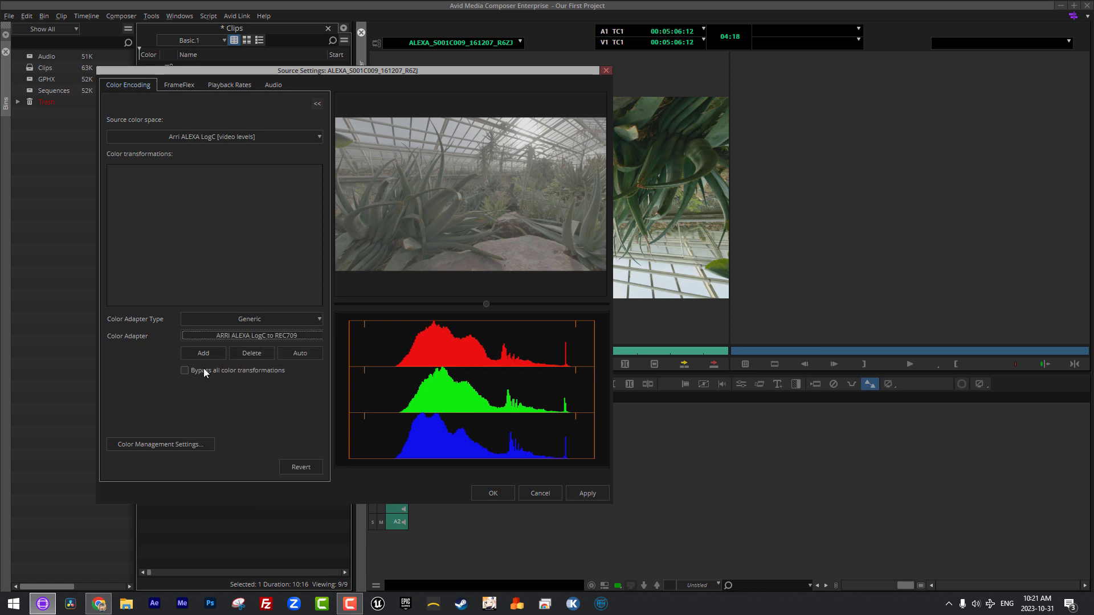
left_click(202, 351)
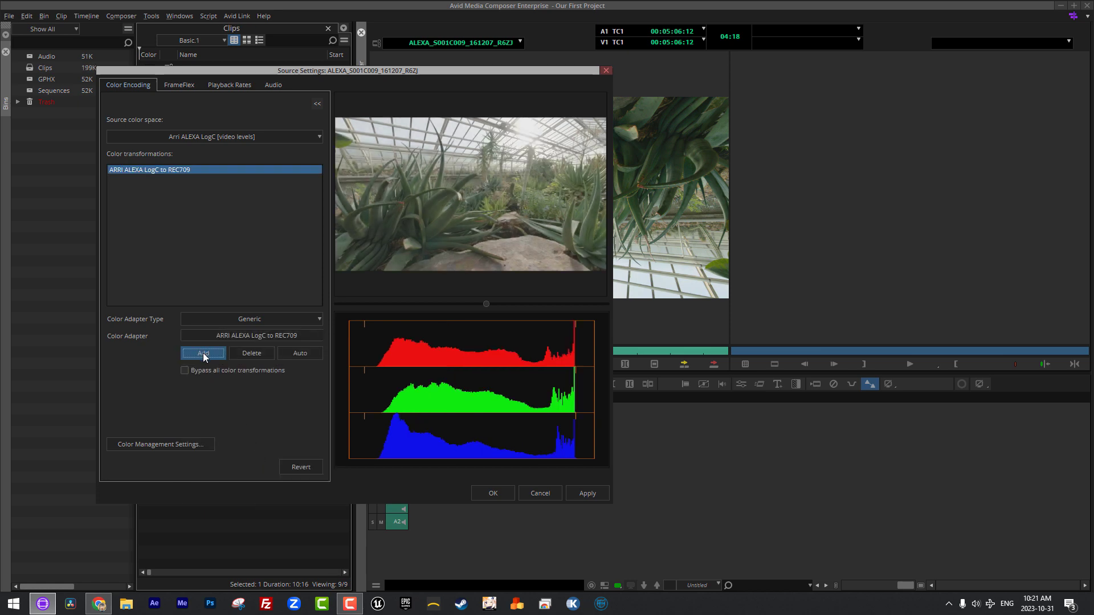
left_click(588, 492)
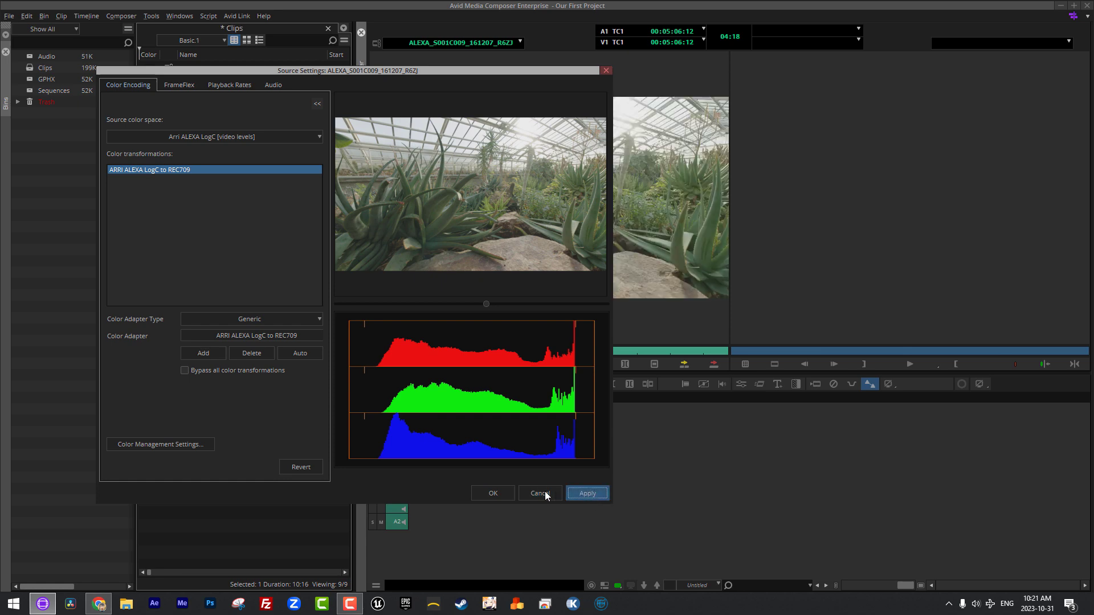
left_click(484, 494)
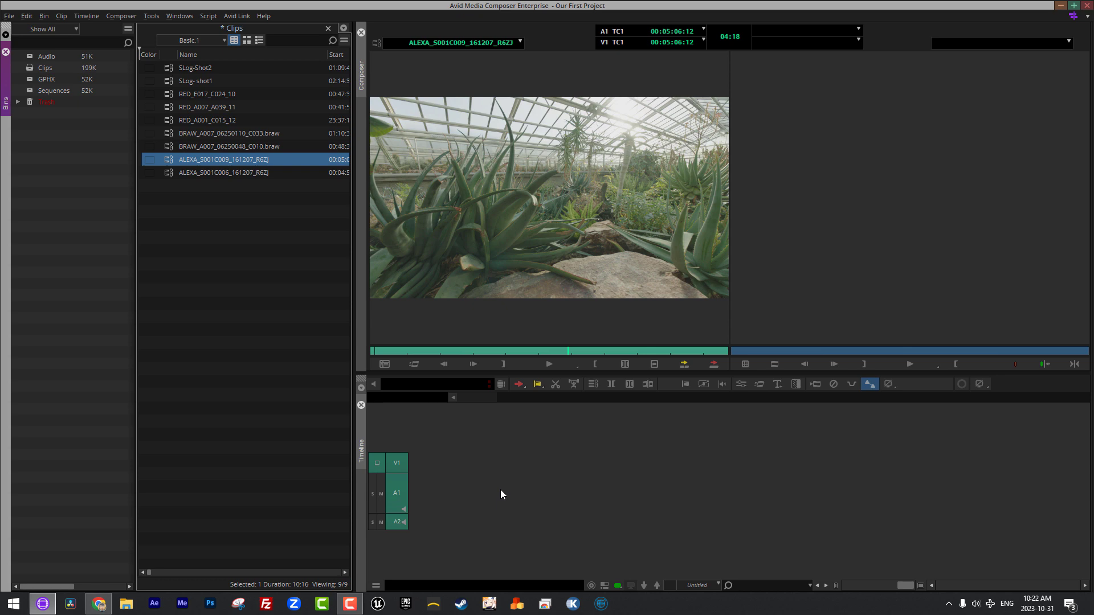
Load the RED clips in the source monitor to view their color, ending with RED_A001_C015_12.
double_click(173, 95)
double_click(158, 106)
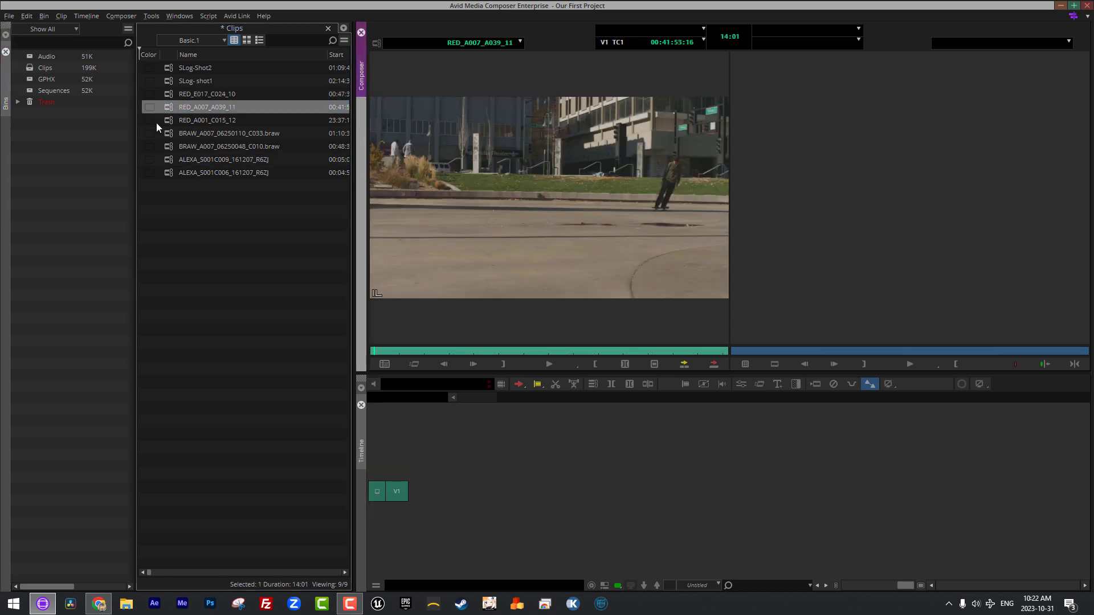
double_click(156, 120)
left_click(166, 118)
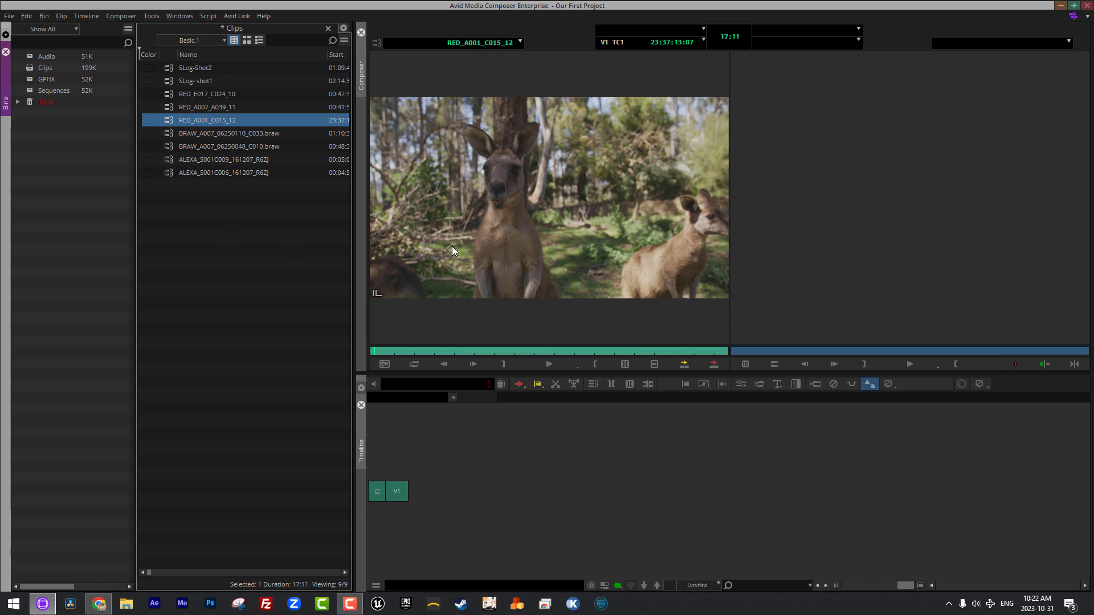
Delete the RED WideGamut / Log3G10 to REC709 transformation in RED_A001_C015_12's source settings.
right_click(169, 119)
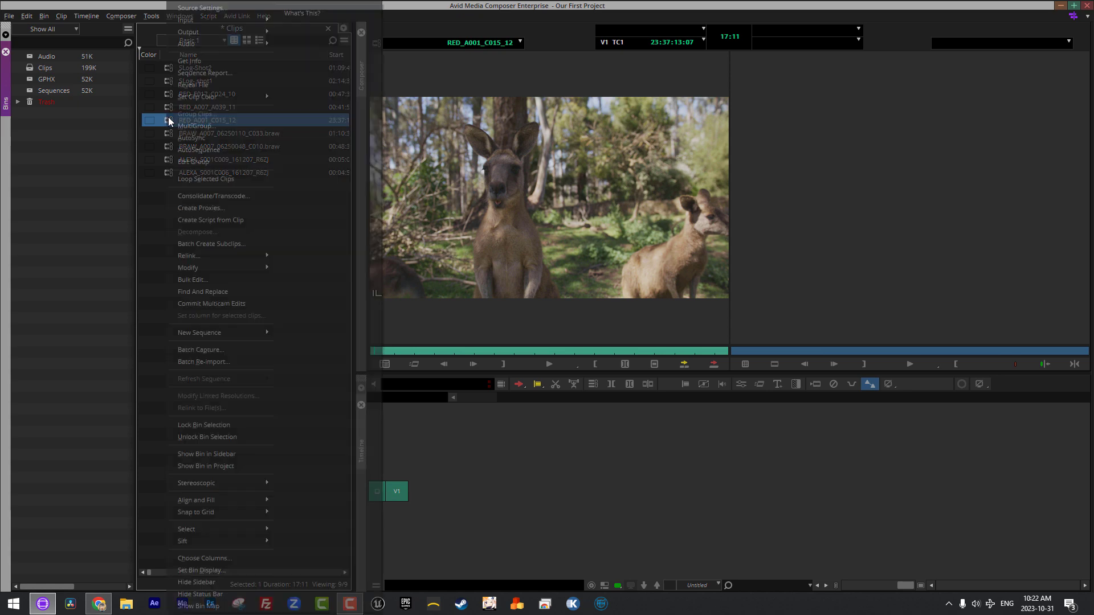
left_click(197, 8)
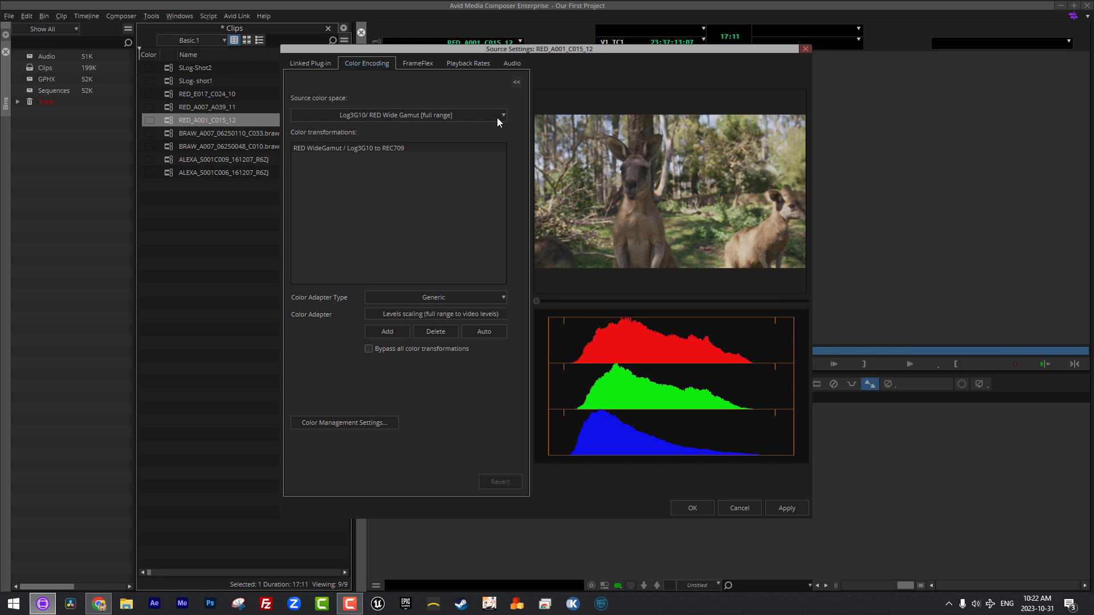
left_click(380, 148)
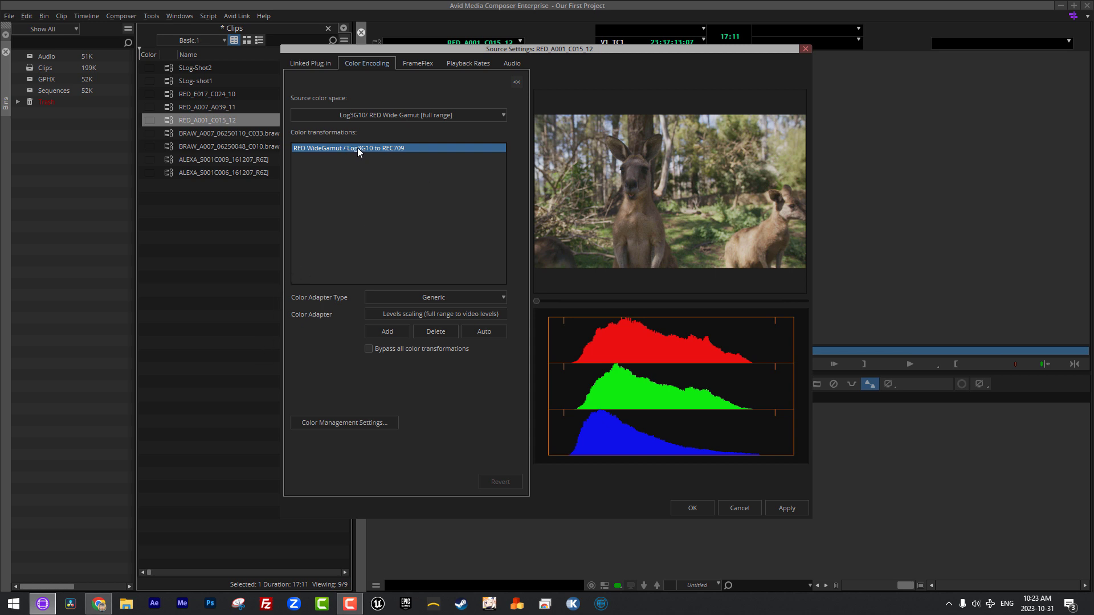
left_click(449, 331)
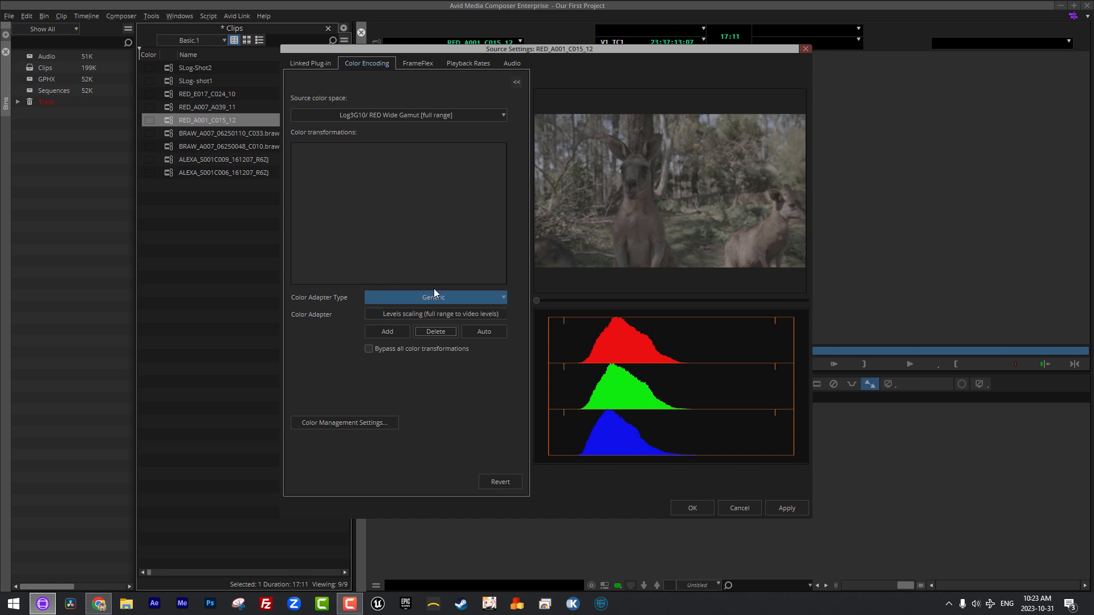
Add the RED WideGamut / Log3G10 to REC709 color adapter back to RED_A001_C015_12, and apply and accept the source settings.
left_click(419, 315)
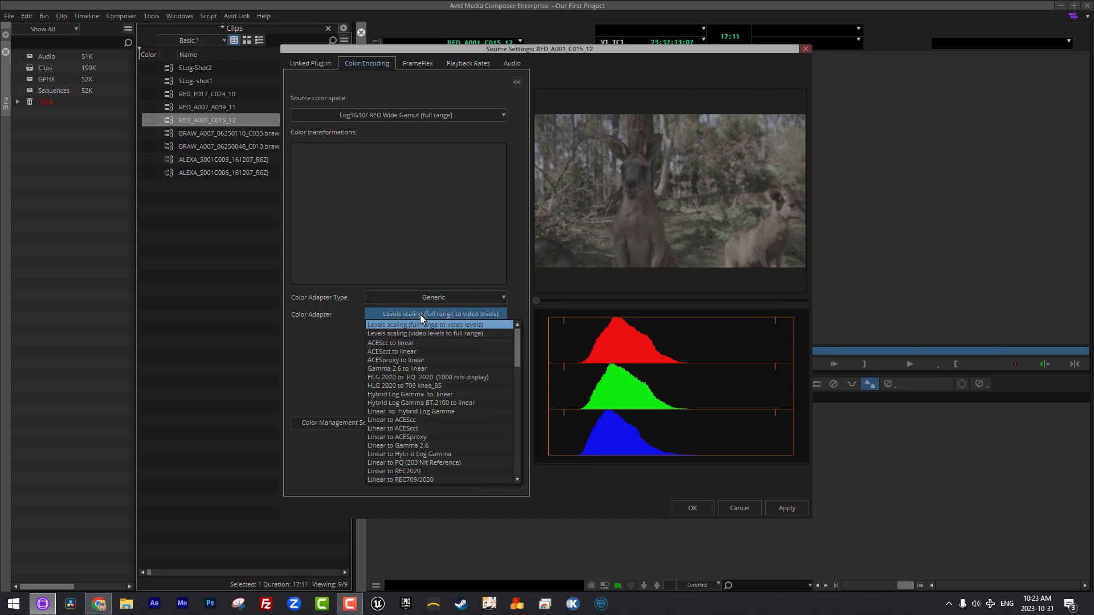
scroll(473, 391, "down", 2)
scroll(473, 391, "down", 6)
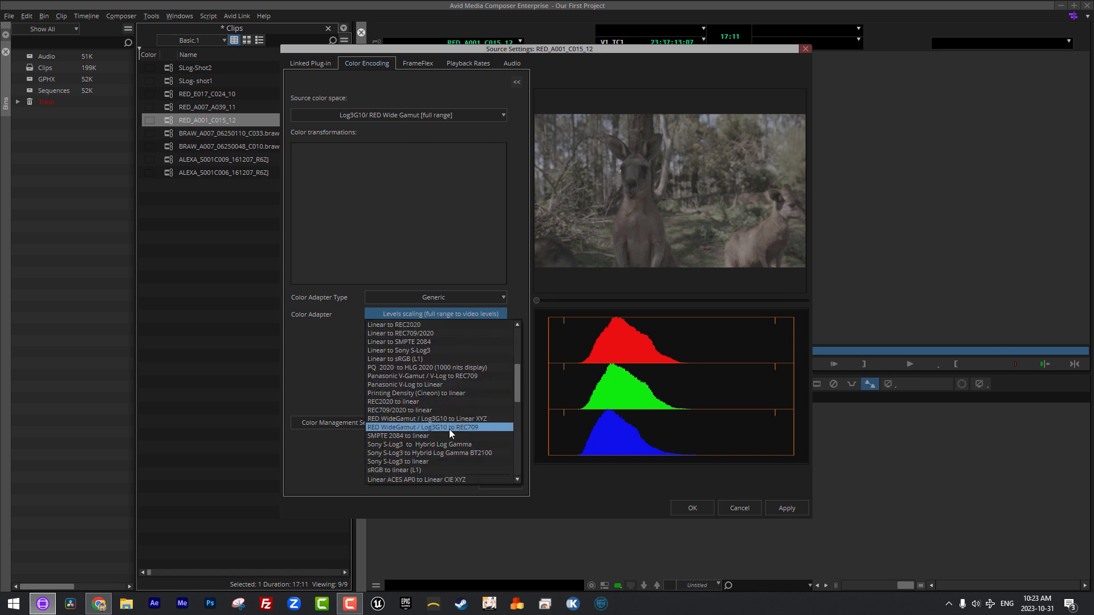
left_click(476, 427)
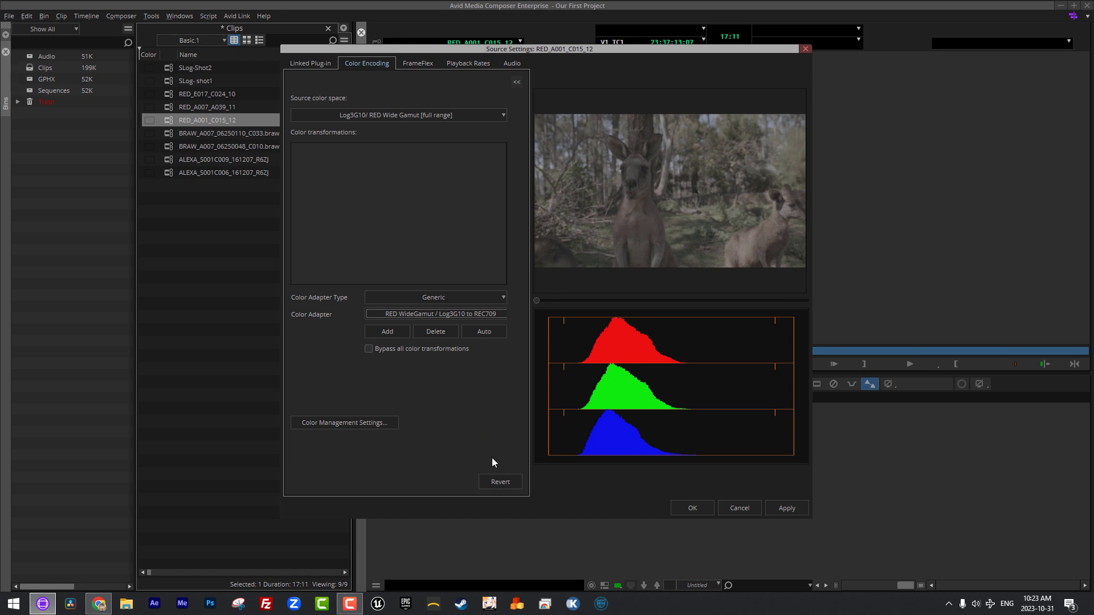
left_click(388, 331)
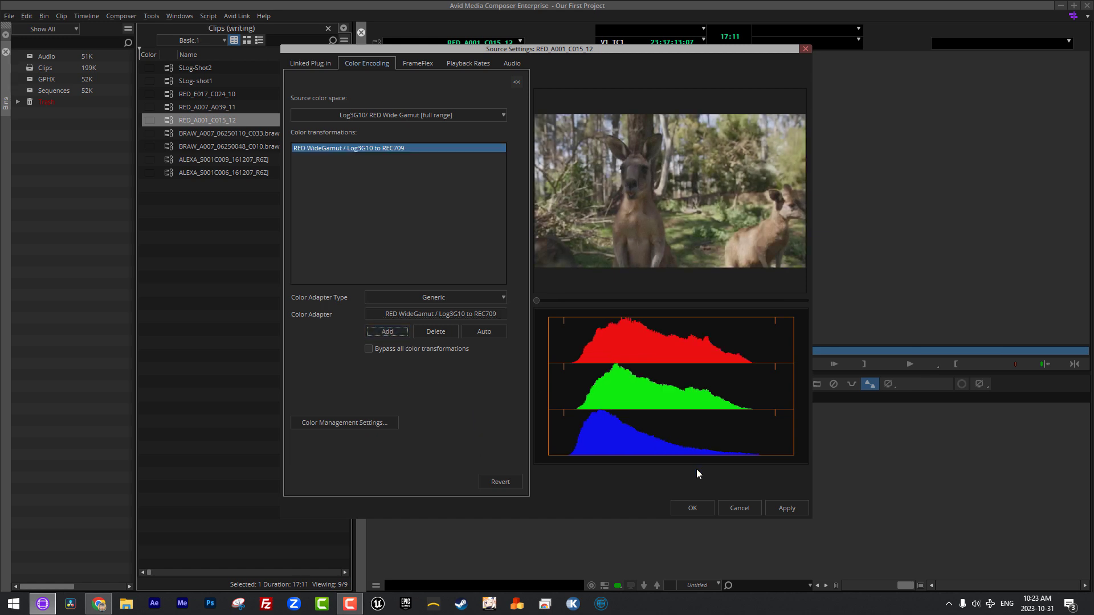
left_click(796, 508)
left_click(692, 508)
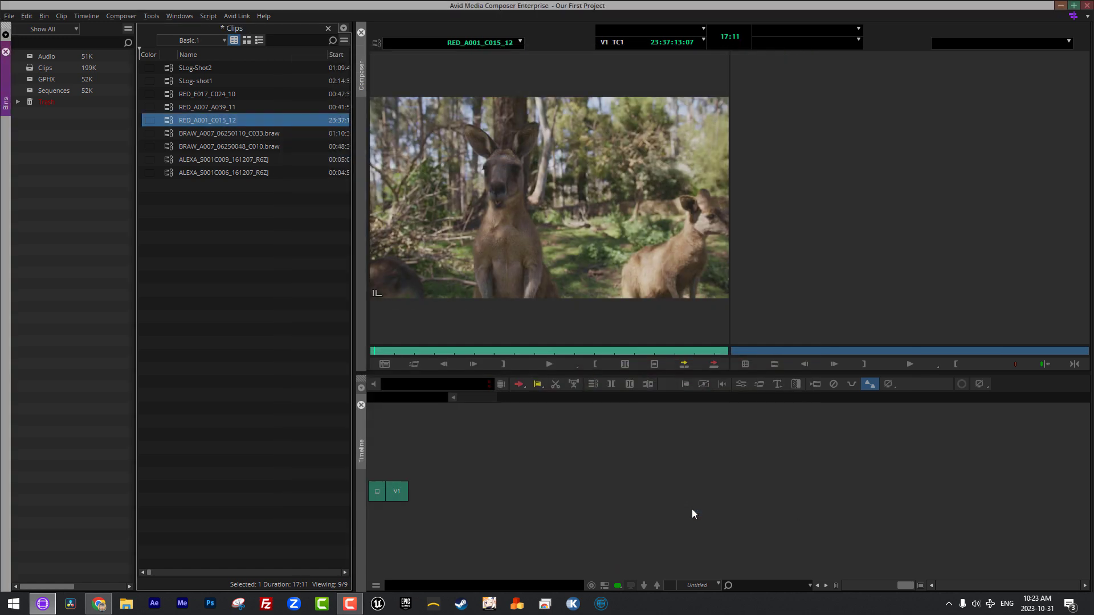
Load RED_A007_A039_11 and RED_E017_C024_10, and compare the latter's linked plug-in and color encoding source settings.
double_click(165, 106)
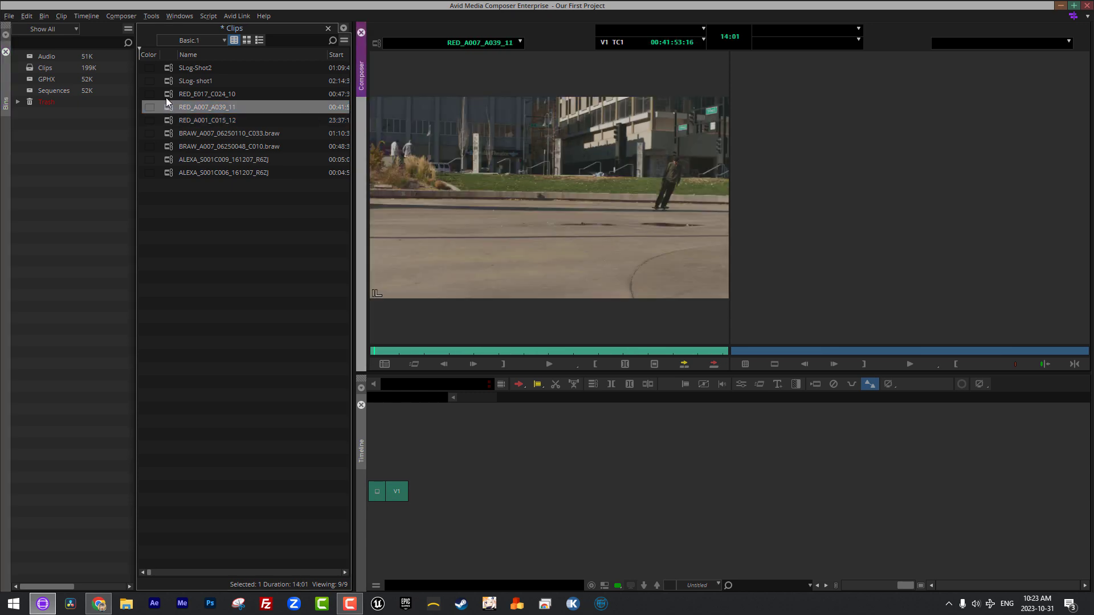
double_click(167, 93)
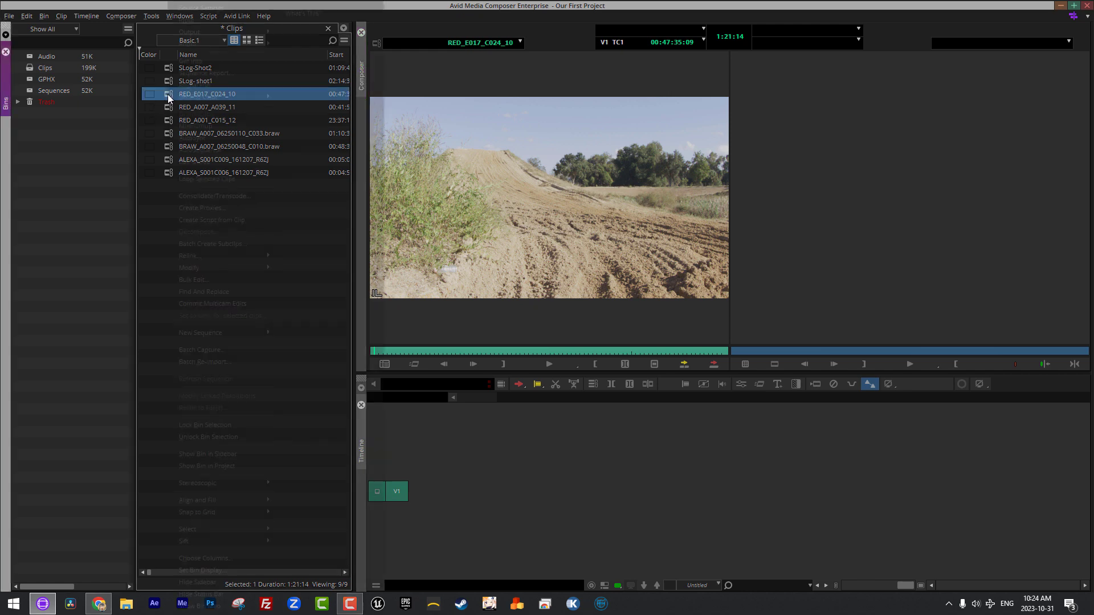
right_click(168, 96)
left_click(202, 9)
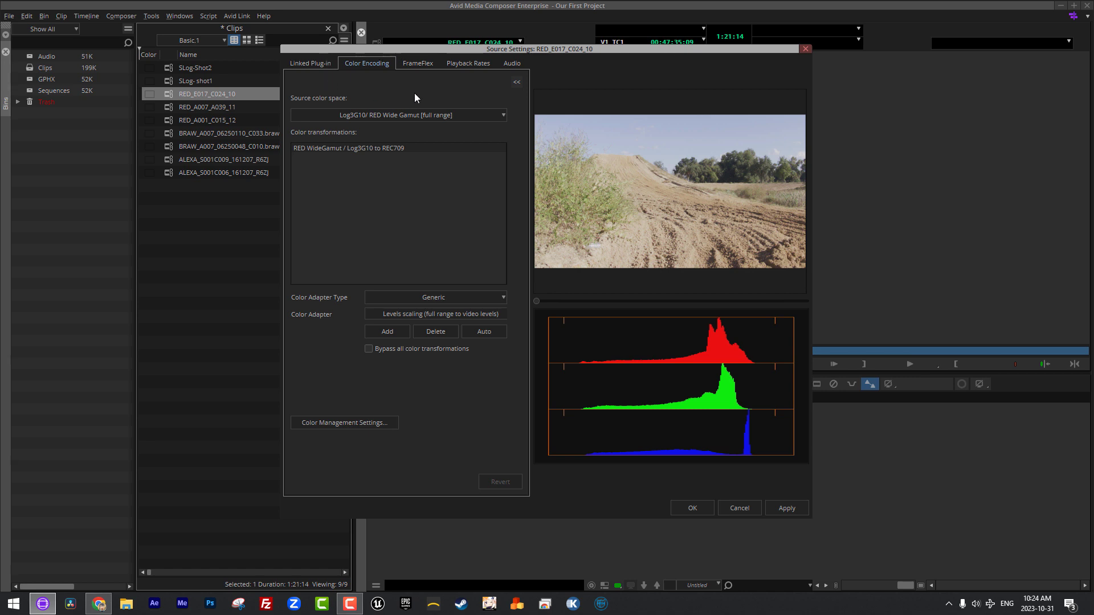
left_click(305, 64)
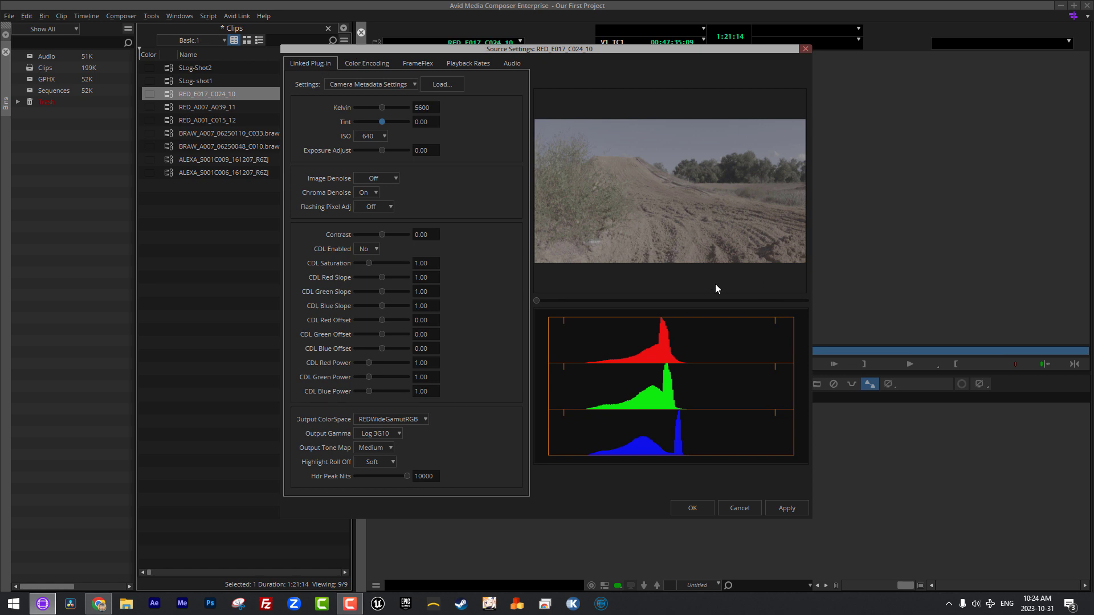
left_click(363, 64)
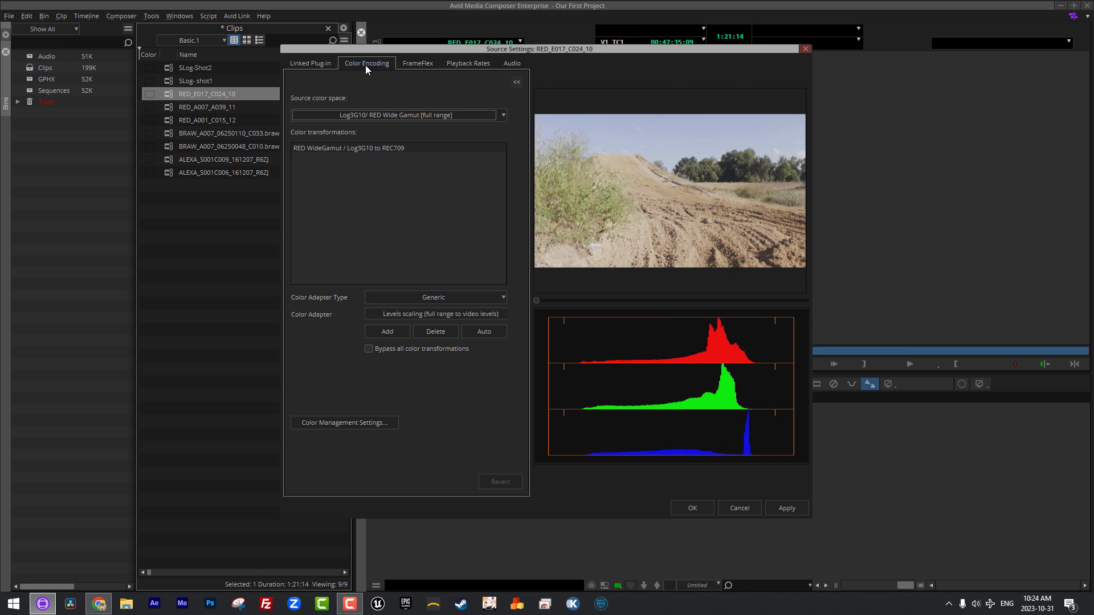
Set RED_E017_C024_10's raw Exposure Adjust to -2.00 and check the color-transformed image on a later frame.
left_click(310, 62)
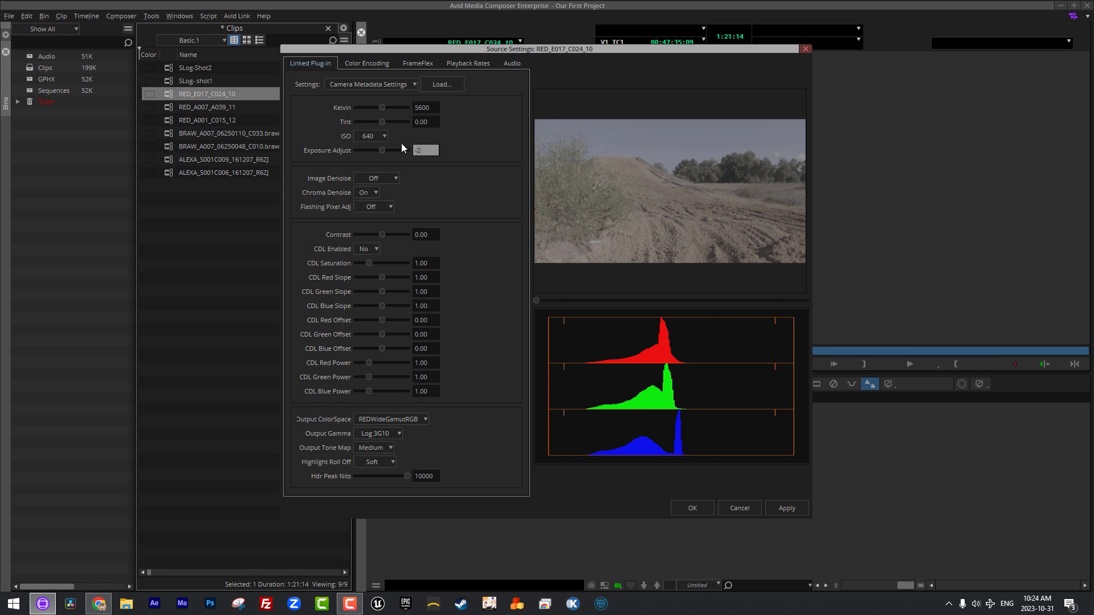
key("Tab")
left_click(425, 121)
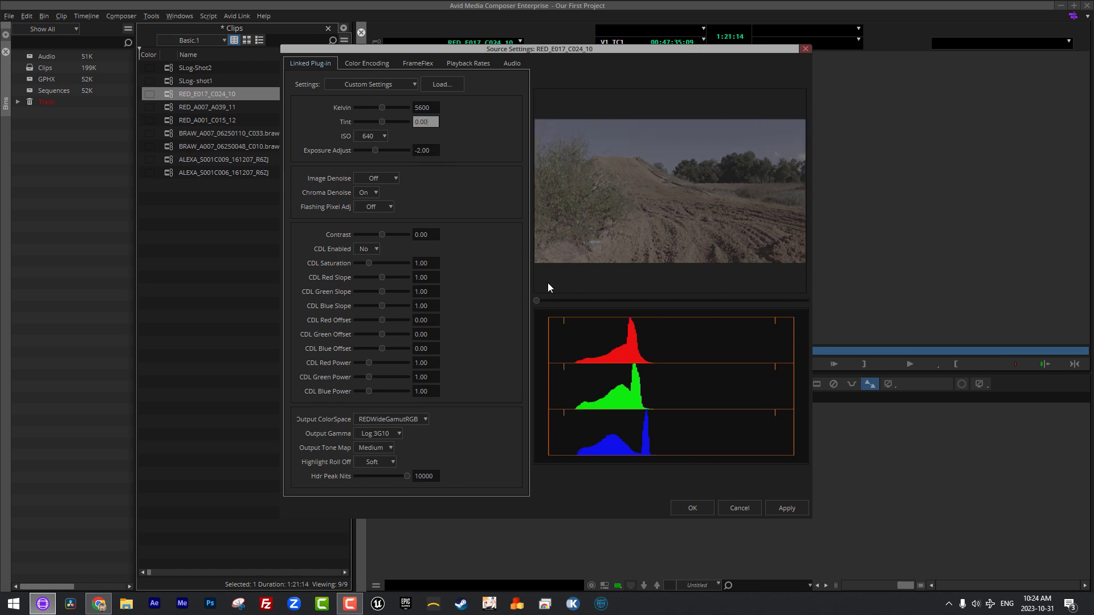
left_click(367, 62)
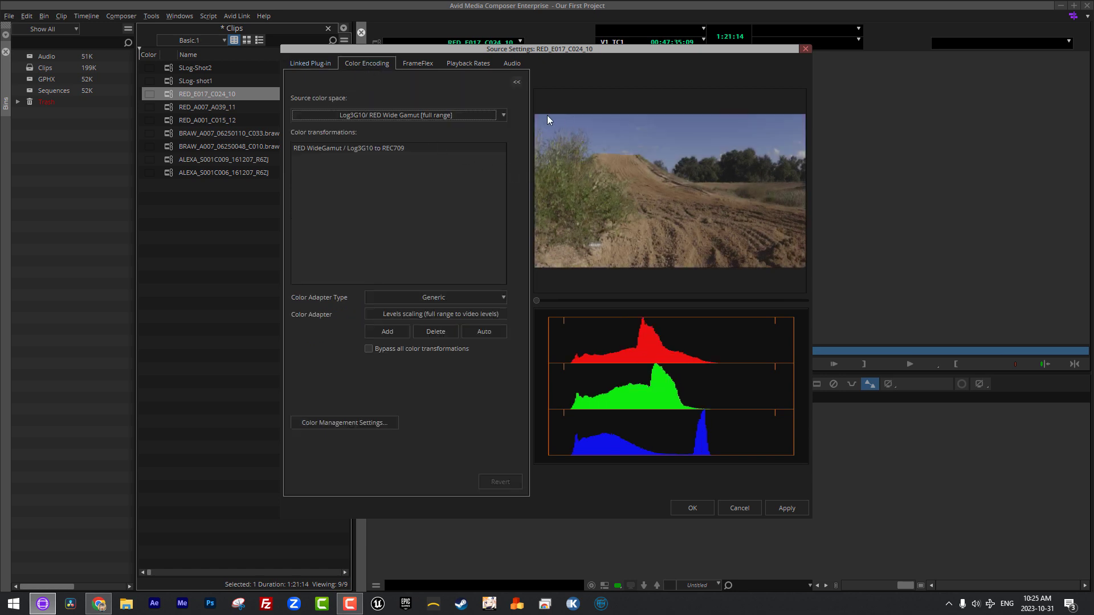
left_click_drag(585, 299, 719, 299)
Set RED_E017_C024_10's raw Exposure Adjust to -1.00 and check the result with the REC709 transformation.
left_click(313, 63)
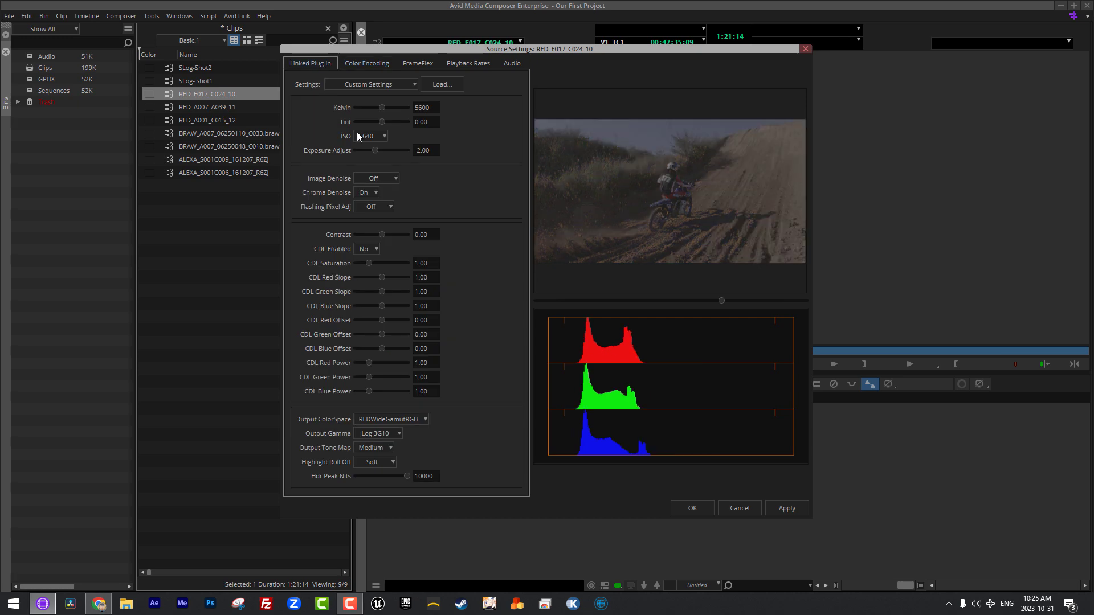
left_click_drag(436, 151, 423, 95)
type("-1")
key("Tab")
left_click(366, 64)
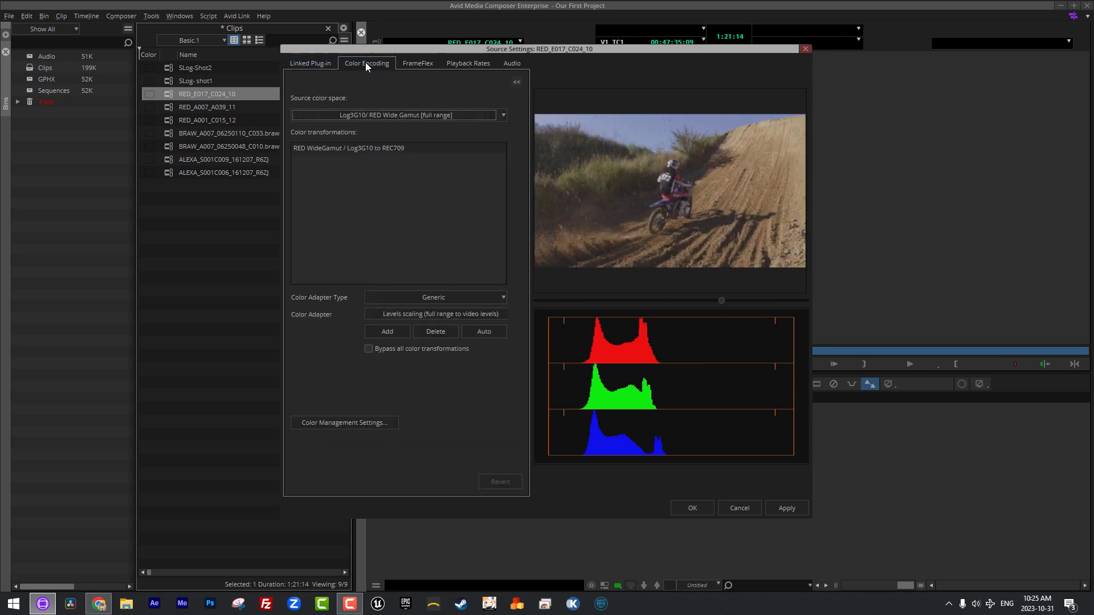
Compare the raw log image and the REC709-transformed image of RED_E017_C024_10 on a frame near its start.
left_click(563, 302)
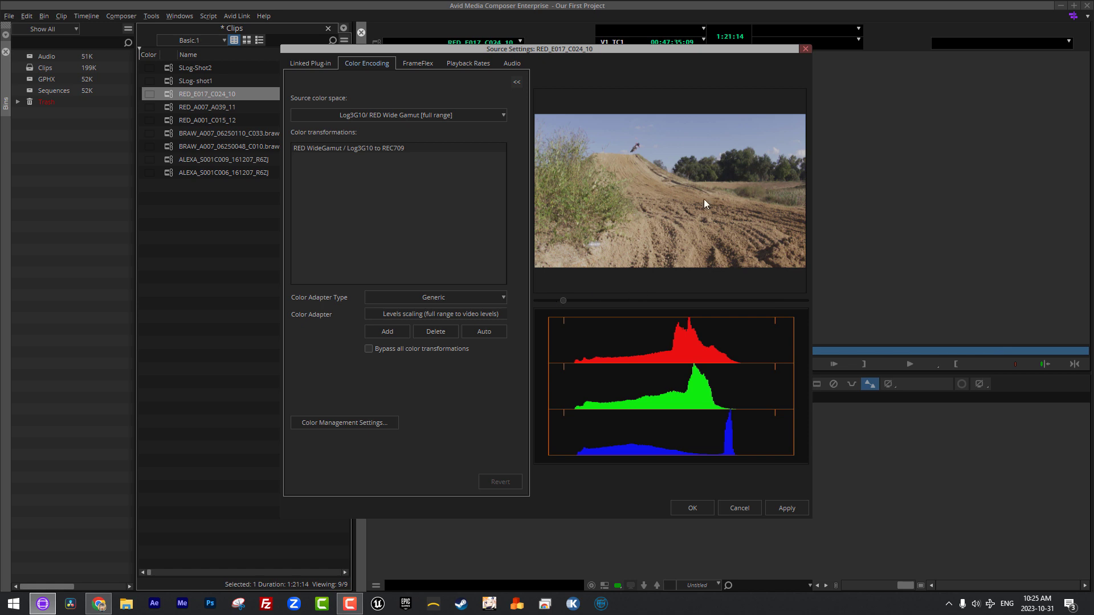
left_click(296, 64)
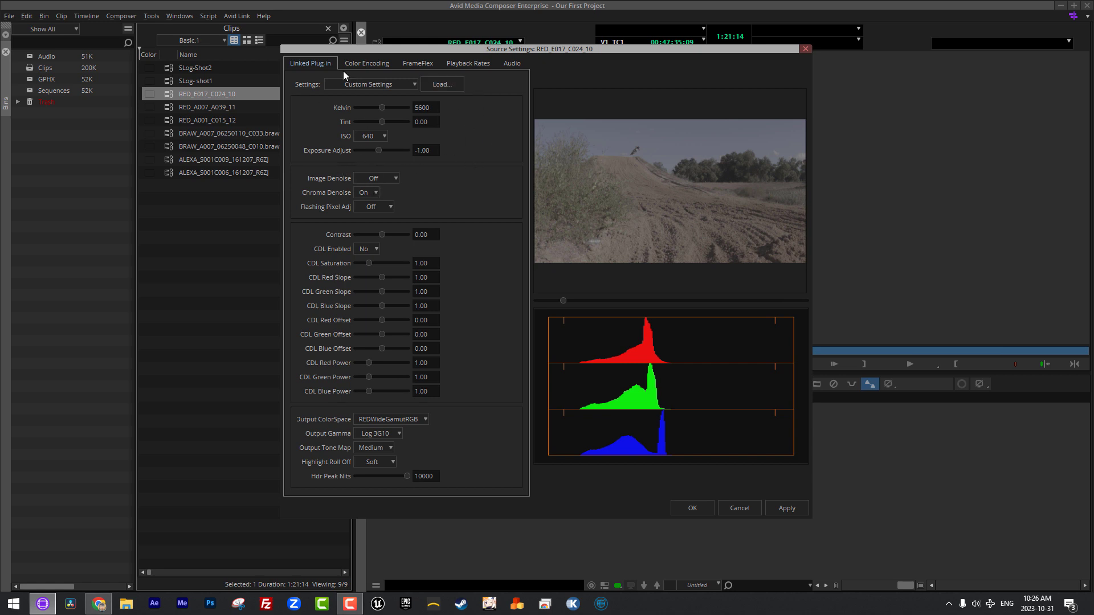
left_click(355, 62)
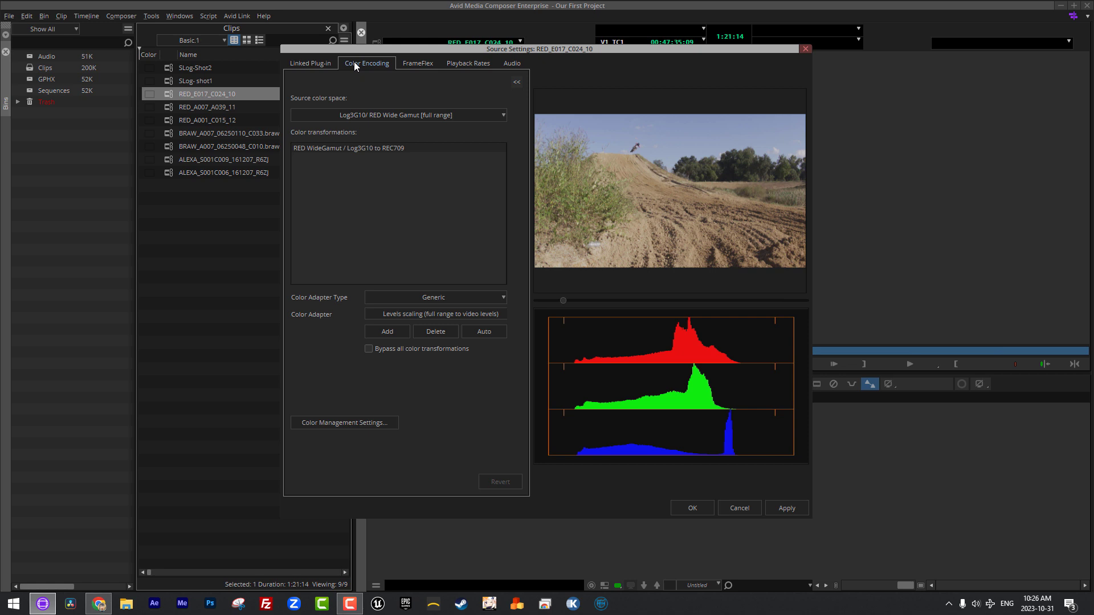
Apply the source settings of RED_E017_C024_10, close them and clear the clip selection in the bin.
left_click(786, 508)
left_click(693, 507)
left_click(222, 271)
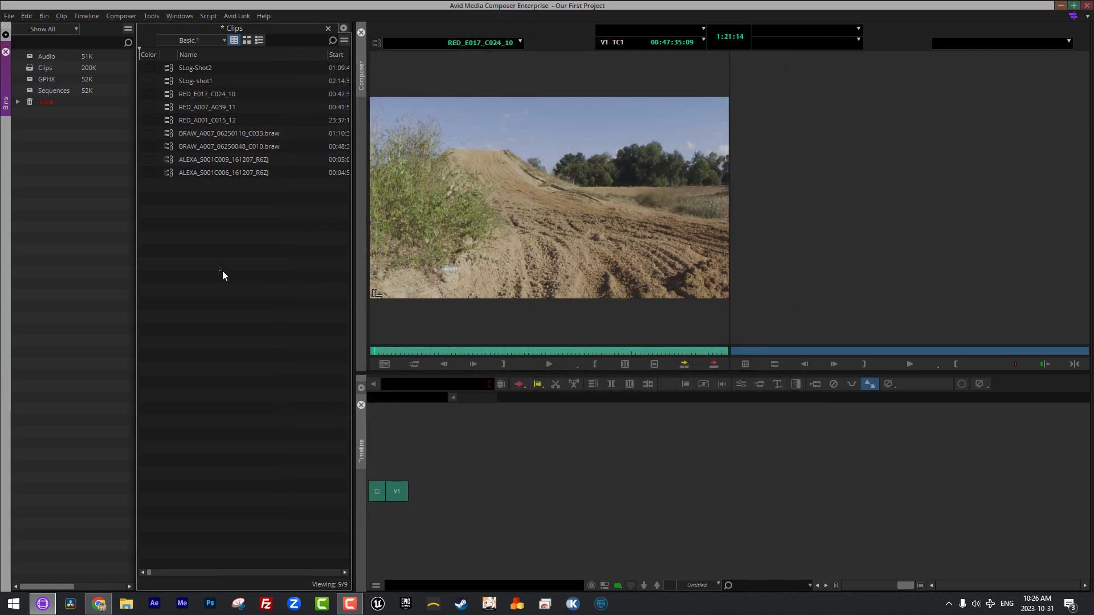
Open the source settings of BRAW_A007_06250110_C033.braw and delete its levels scaling color transformation.
right_click(167, 135)
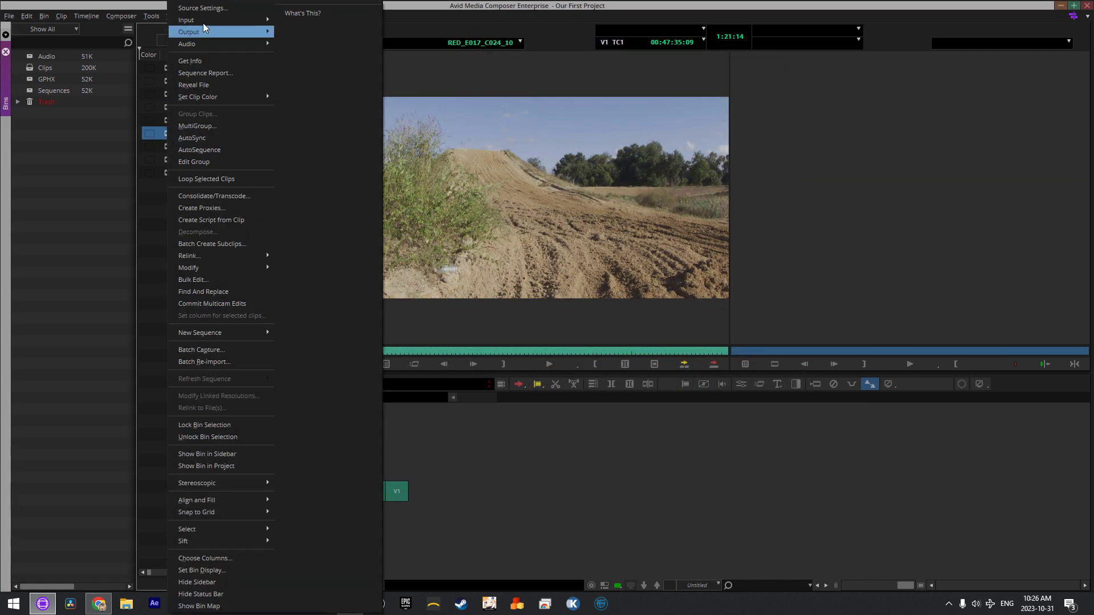
left_click(208, 9)
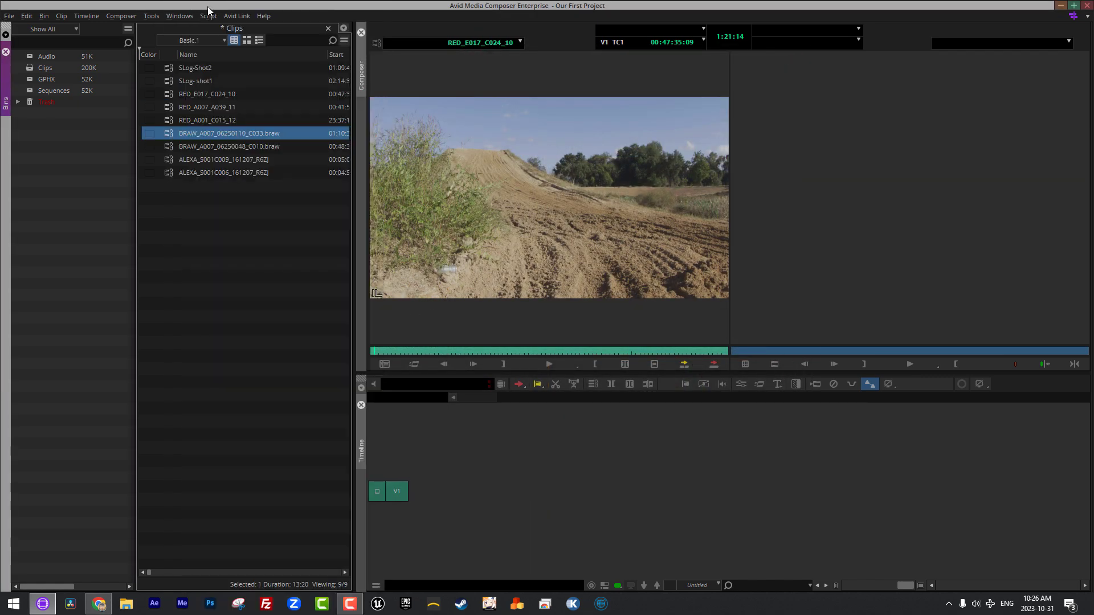
left_click_drag(402, 67, 377, 118)
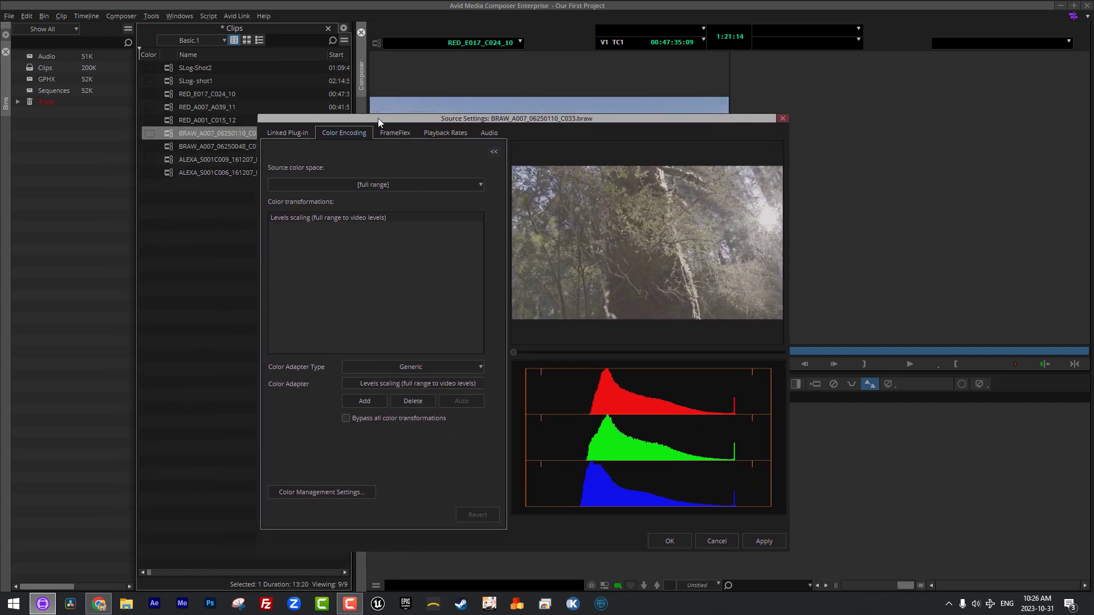
left_click(358, 217)
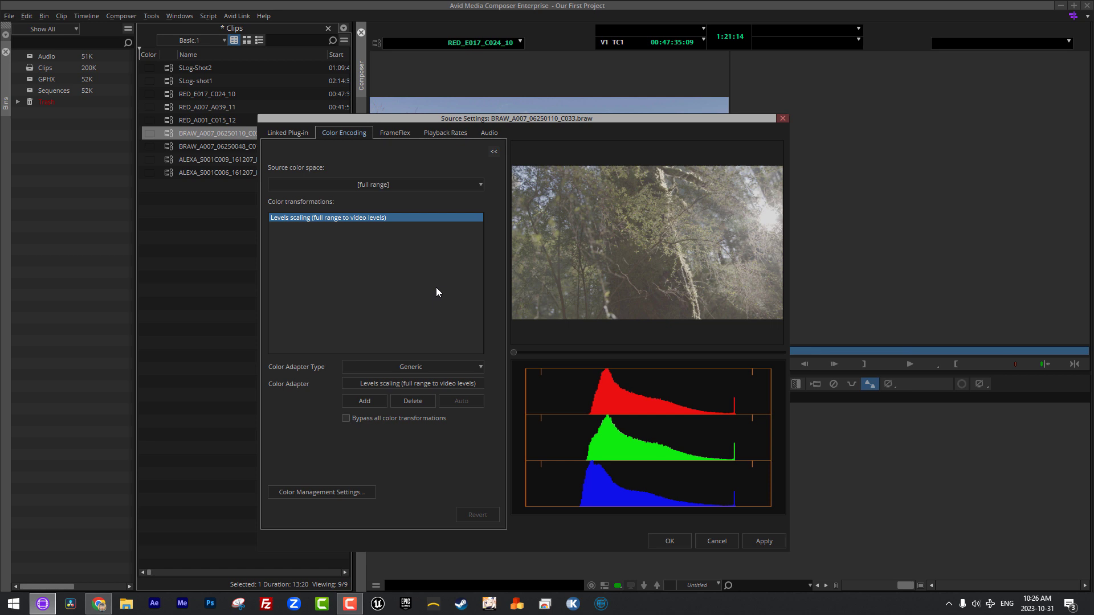
left_click(422, 401)
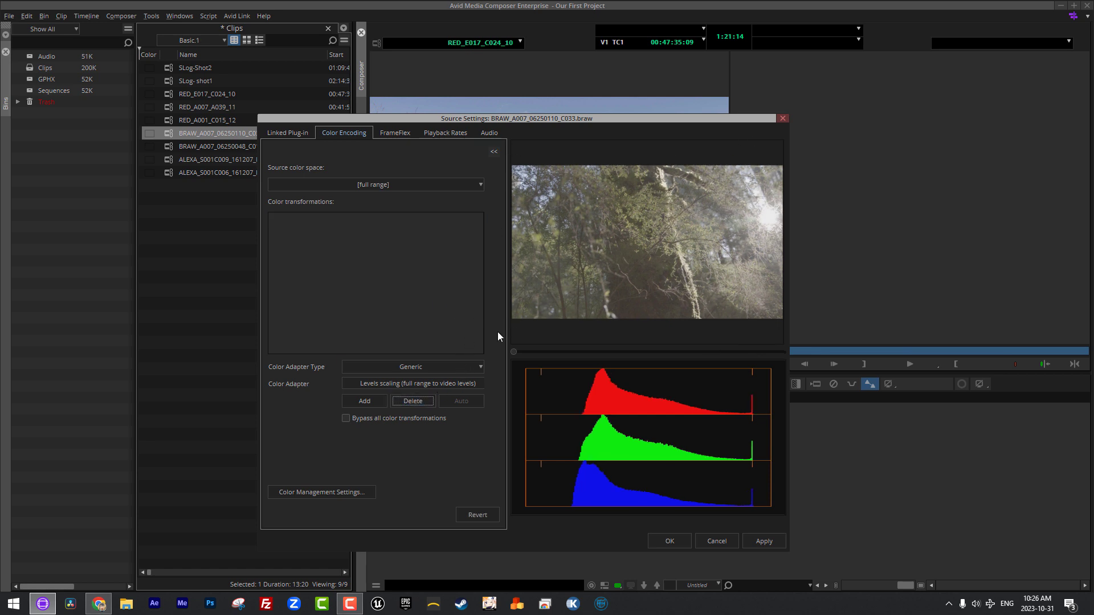
Add the user installed LUT BMPCC4K_6K_Gen5_Natural_Rec709_v1 (3D) as BRAW_A007_06250110_C033.braw's color transformation.
left_click(402, 367)
left_click(374, 394)
left_click(378, 398)
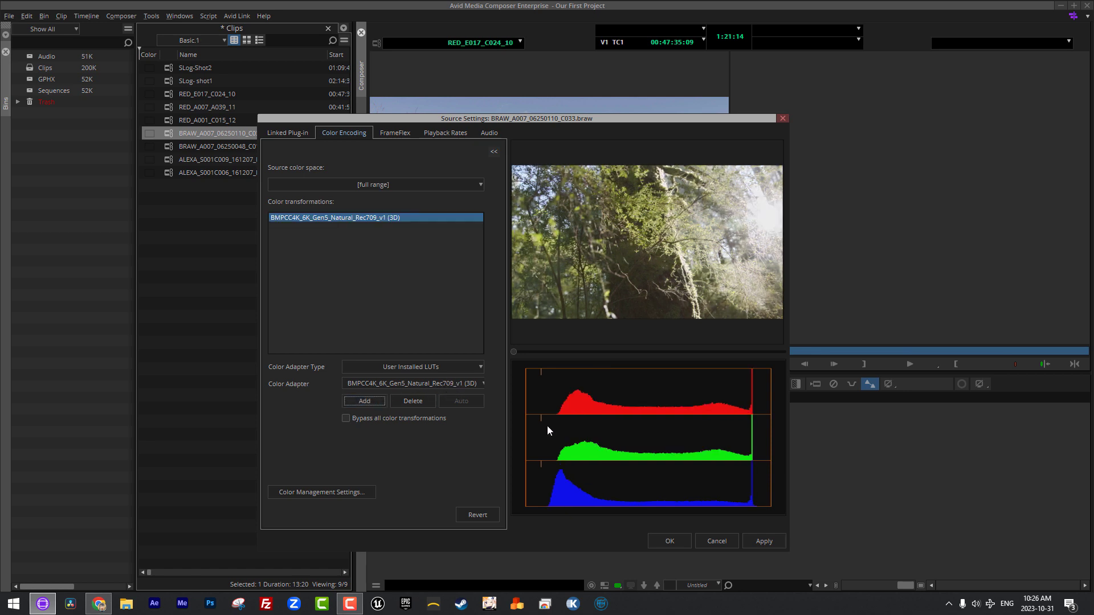
Set BRAW_A007_06250110_C033.braw's linked plug-in to Custom Settings with Color Science 5, comparing it with Camera Metadata.
left_click(292, 133)
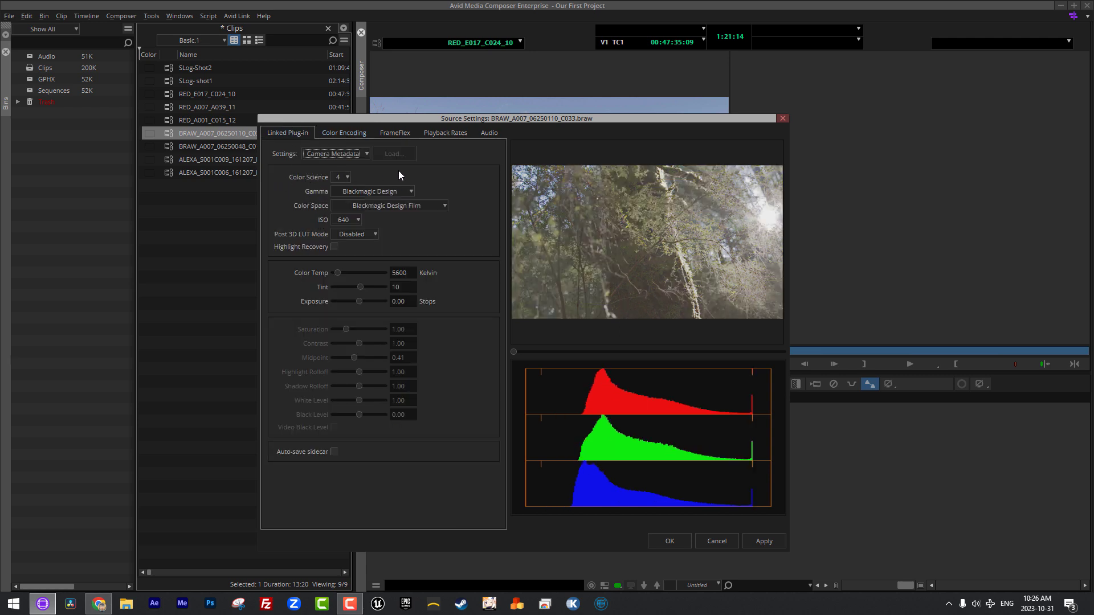
left_click(346, 176)
key("Down")
left_click(357, 151)
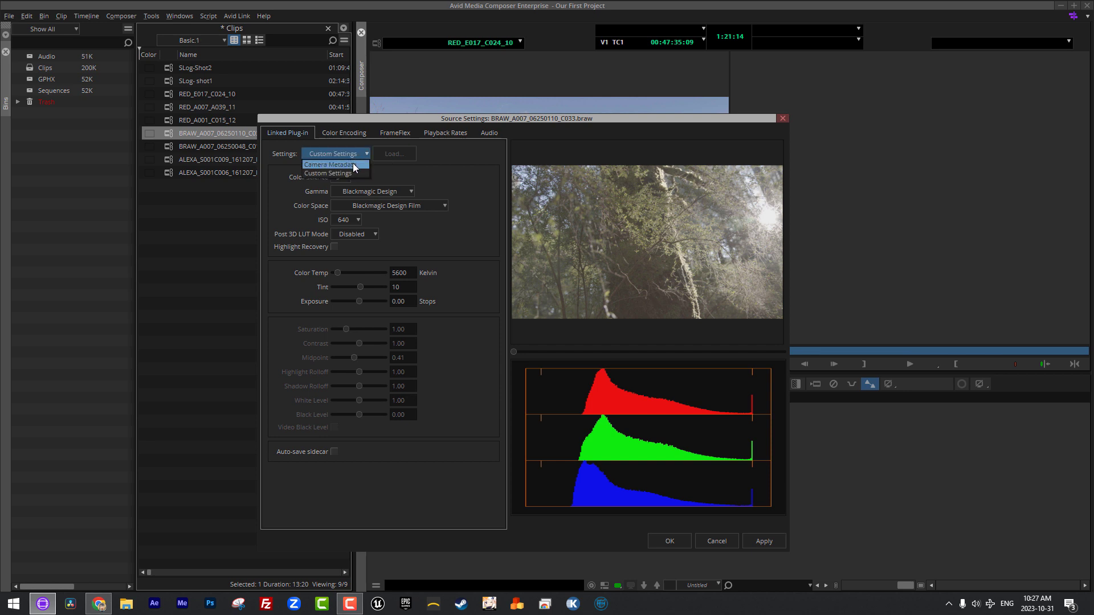
left_click(353, 163)
left_click(355, 154)
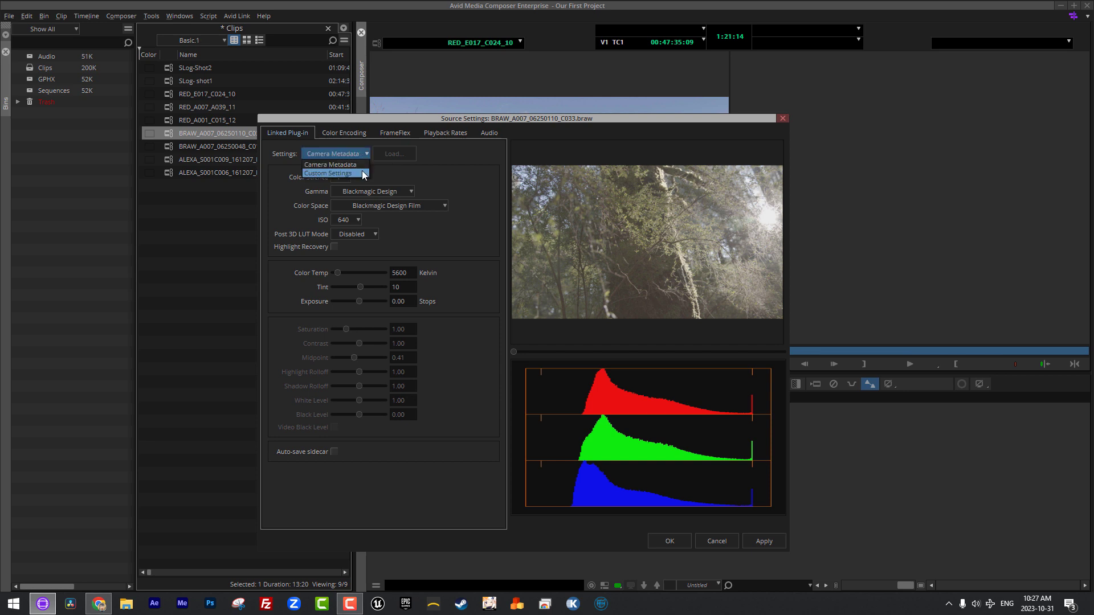
left_click(361, 170)
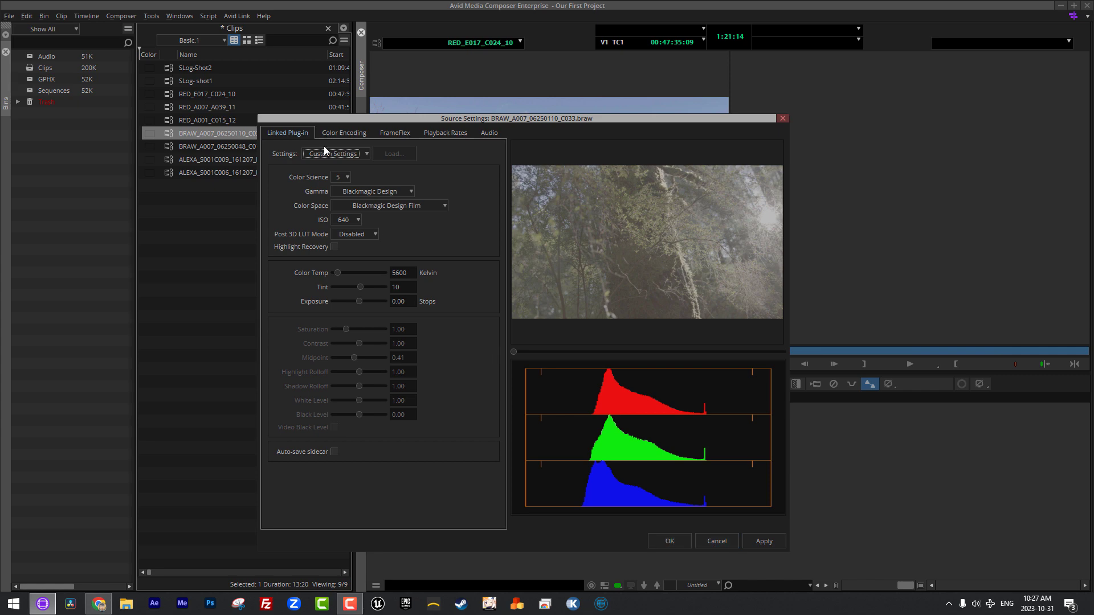
Apply BRAW_A007_06250110_C033.braw's source settings and save the bin after reviewing the clip in the source monitor.
left_click(333, 131)
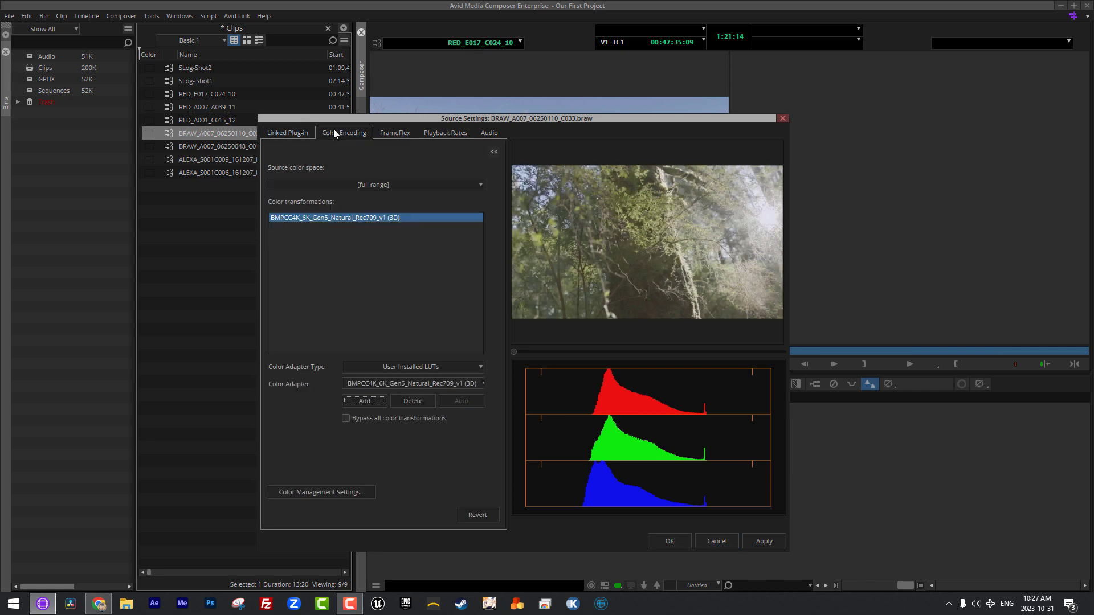
left_click(773, 541)
left_click(679, 540)
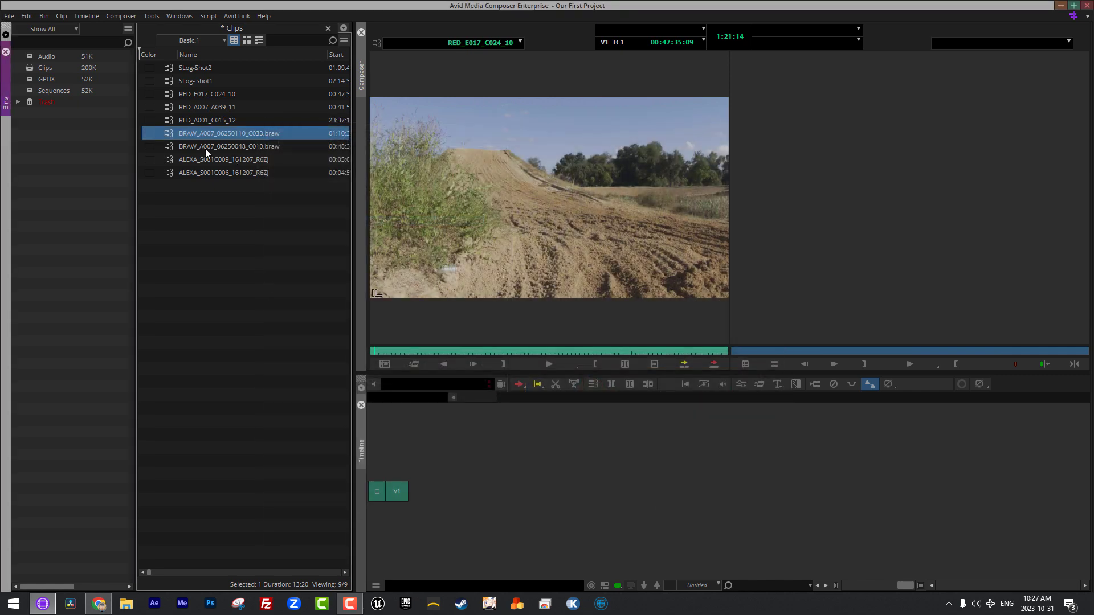
left_click_drag(169, 133, 368, 208)
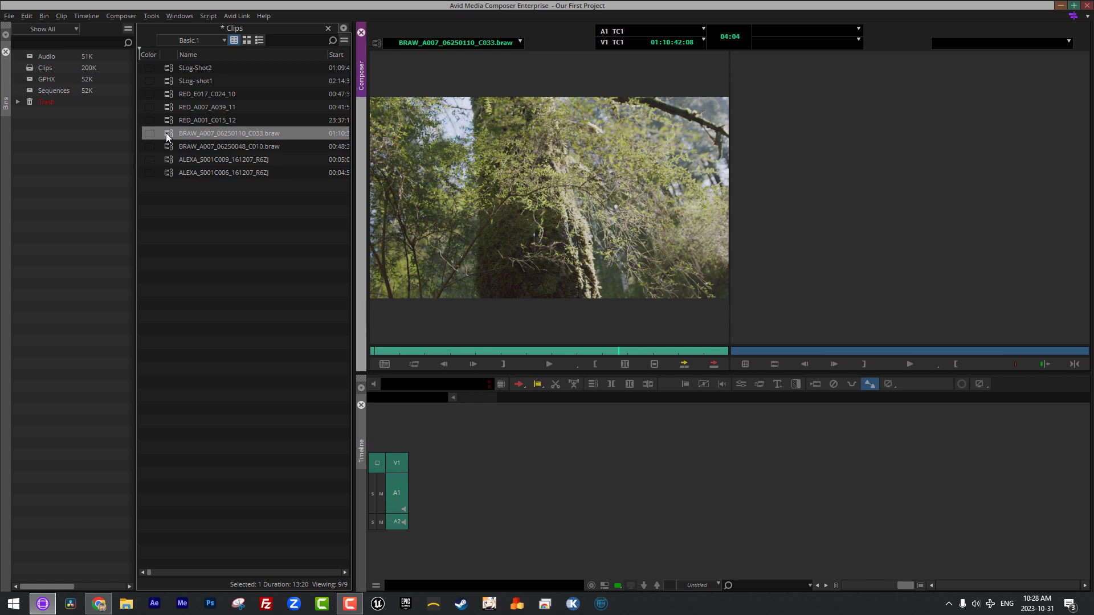
key("ctrl+s")
Load BRAW_A007_06250048_C010.braw in the source monitor and set Color Science to 5 in its linked plug-in source settings.
double_click(166, 148)
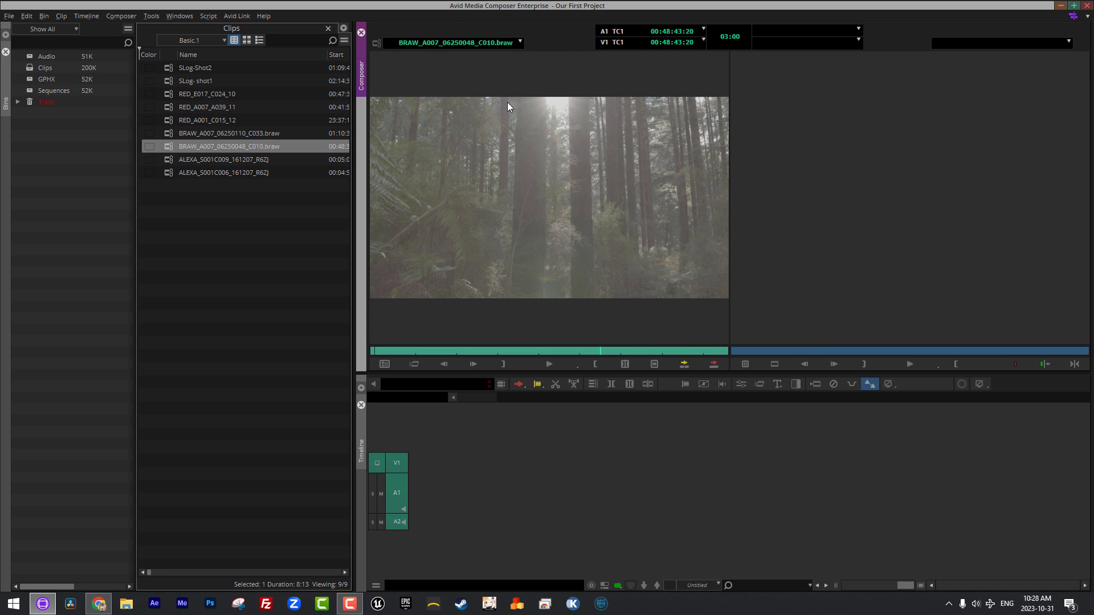
right_click(163, 145)
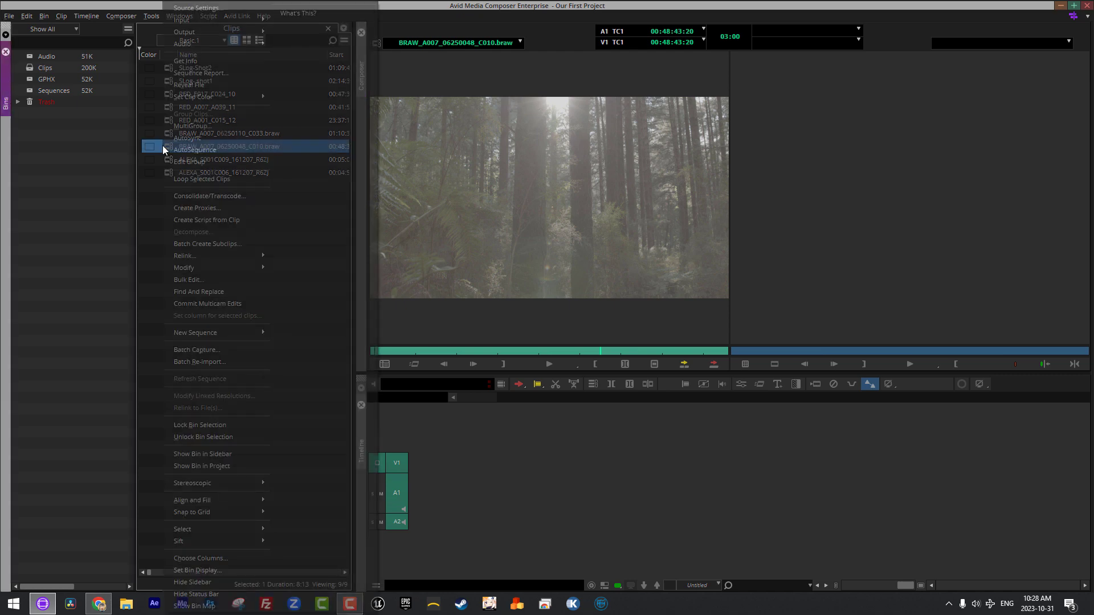
left_click(187, 4)
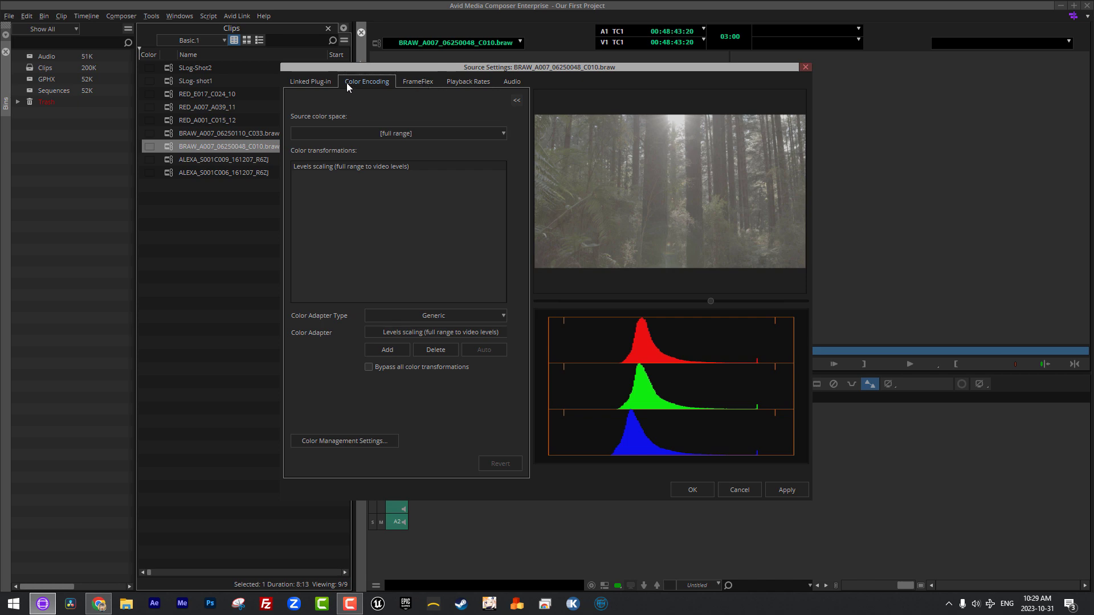
left_click(308, 80)
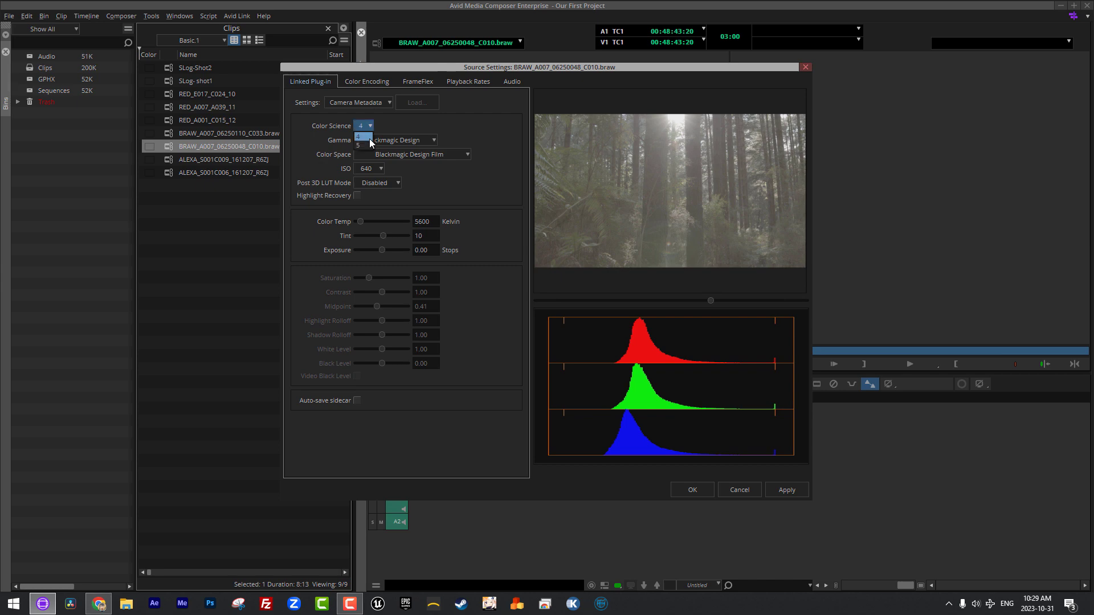
left_click(364, 145)
Replace BRAW_A007_06250048_C010.braw's levels scaling with the user installed LUT BMPCC4K_6K_Gen5_Natural_Rec709_v1 (3D) and compare the result with the raw image.
left_click(365, 82)
left_click(366, 166)
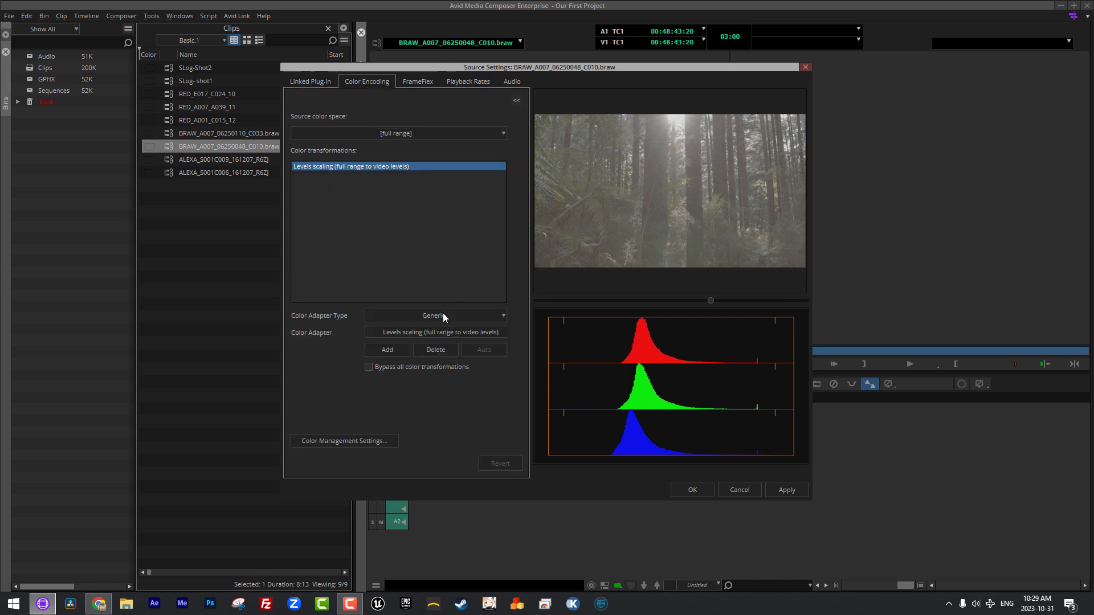
left_click(435, 350)
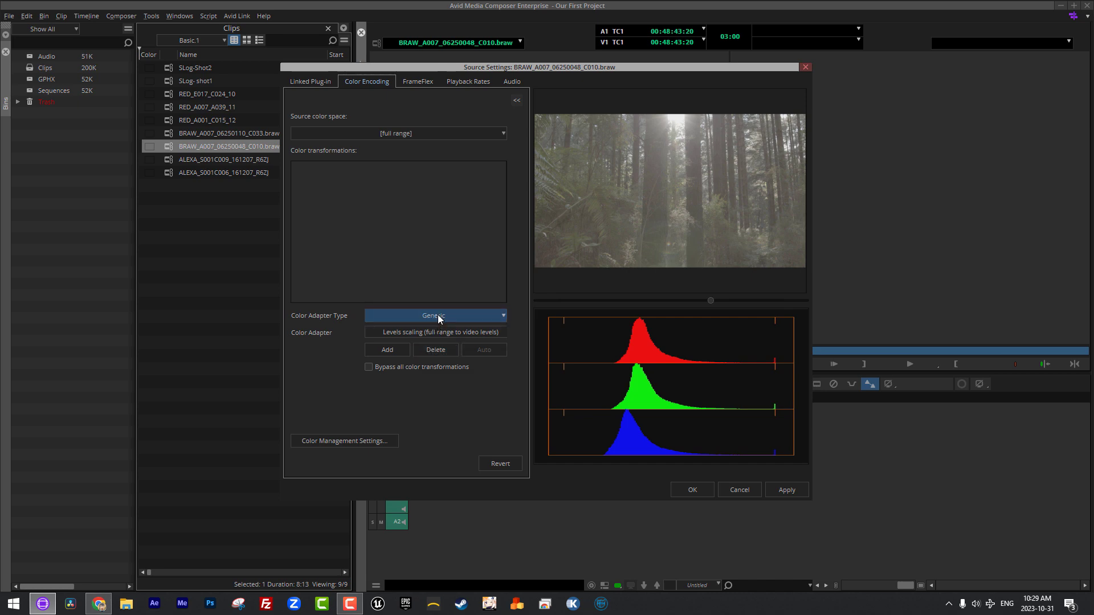
left_click(434, 316)
left_click(427, 342)
left_click(428, 332)
left_click(416, 344)
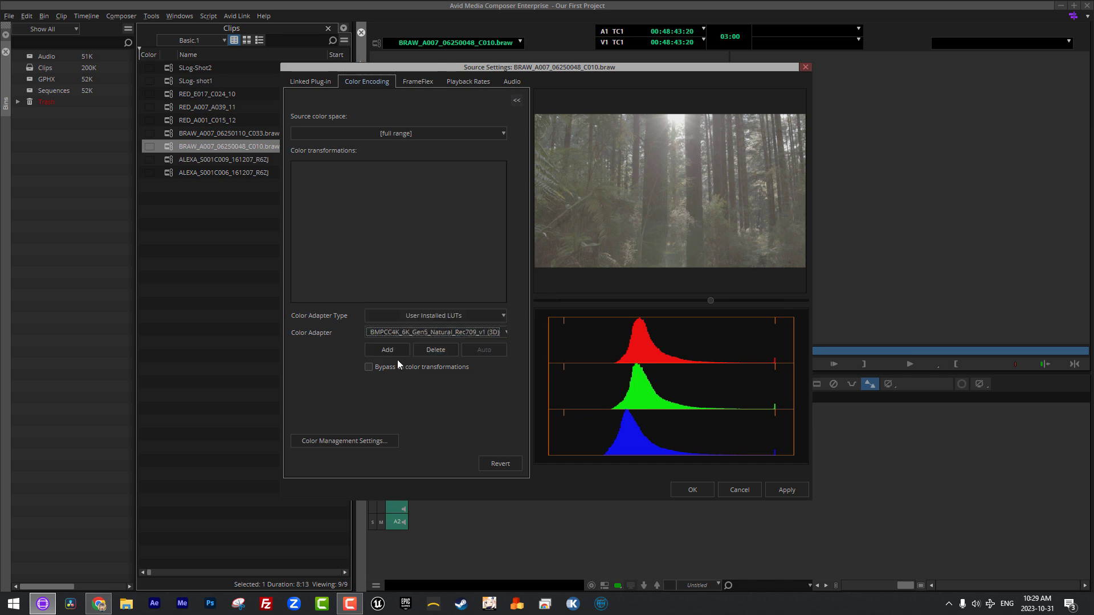
left_click(397, 351)
left_click(313, 81)
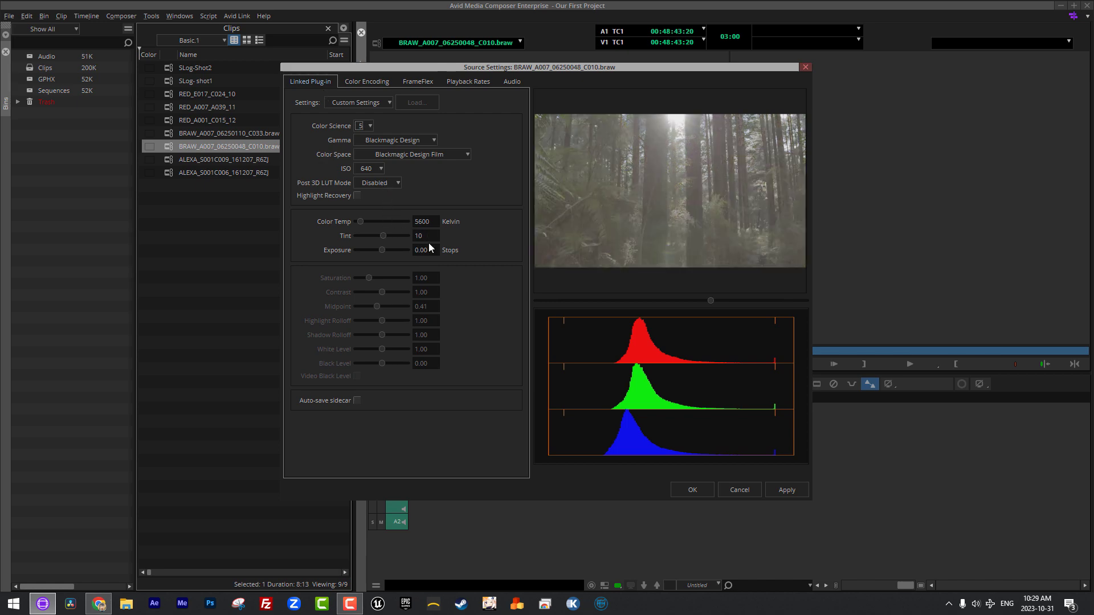
left_click(359, 81)
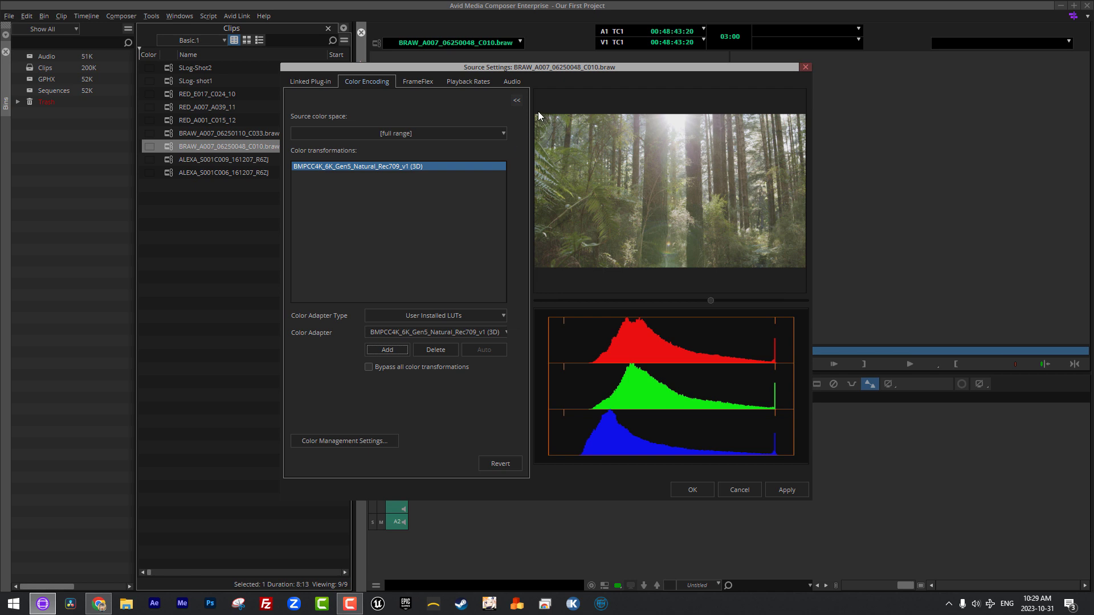